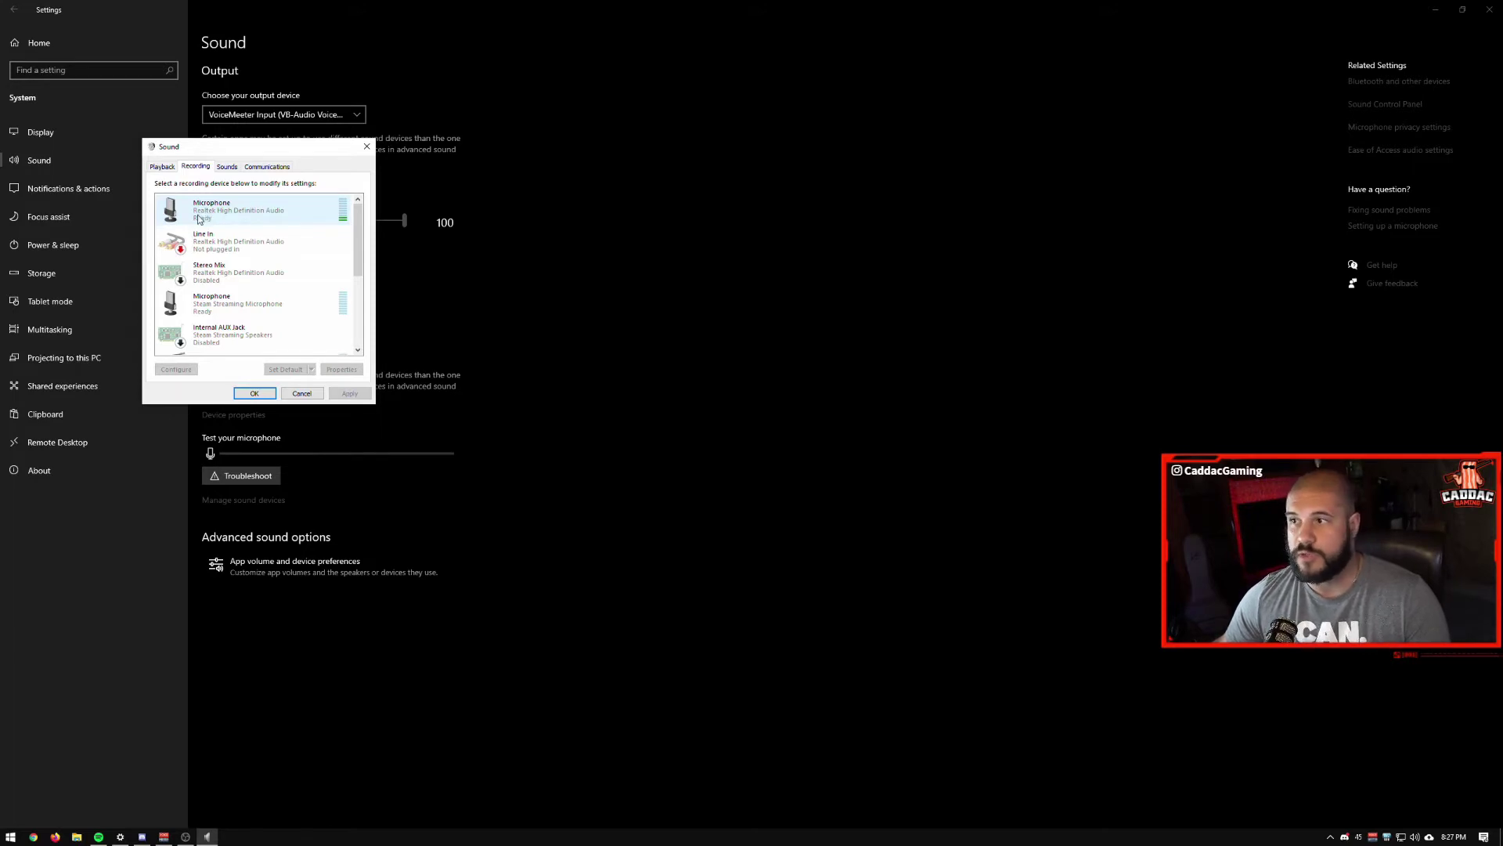
Look through the full list of Windows recording devices for the connected microphones and close the sound settings dialog
left_click_drag(358, 215, 358, 289)
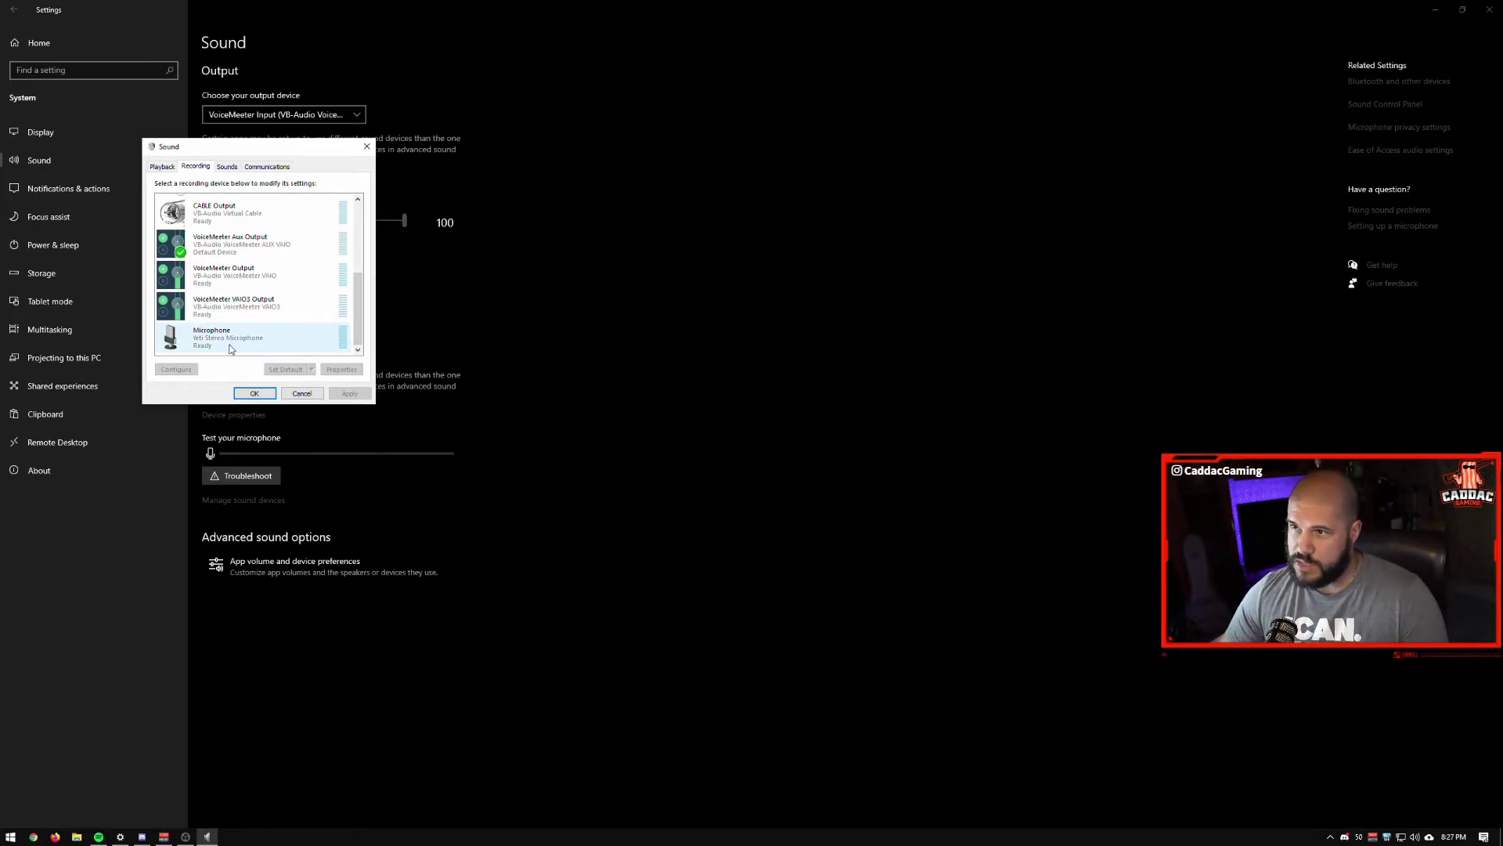
left_click(265, 394)
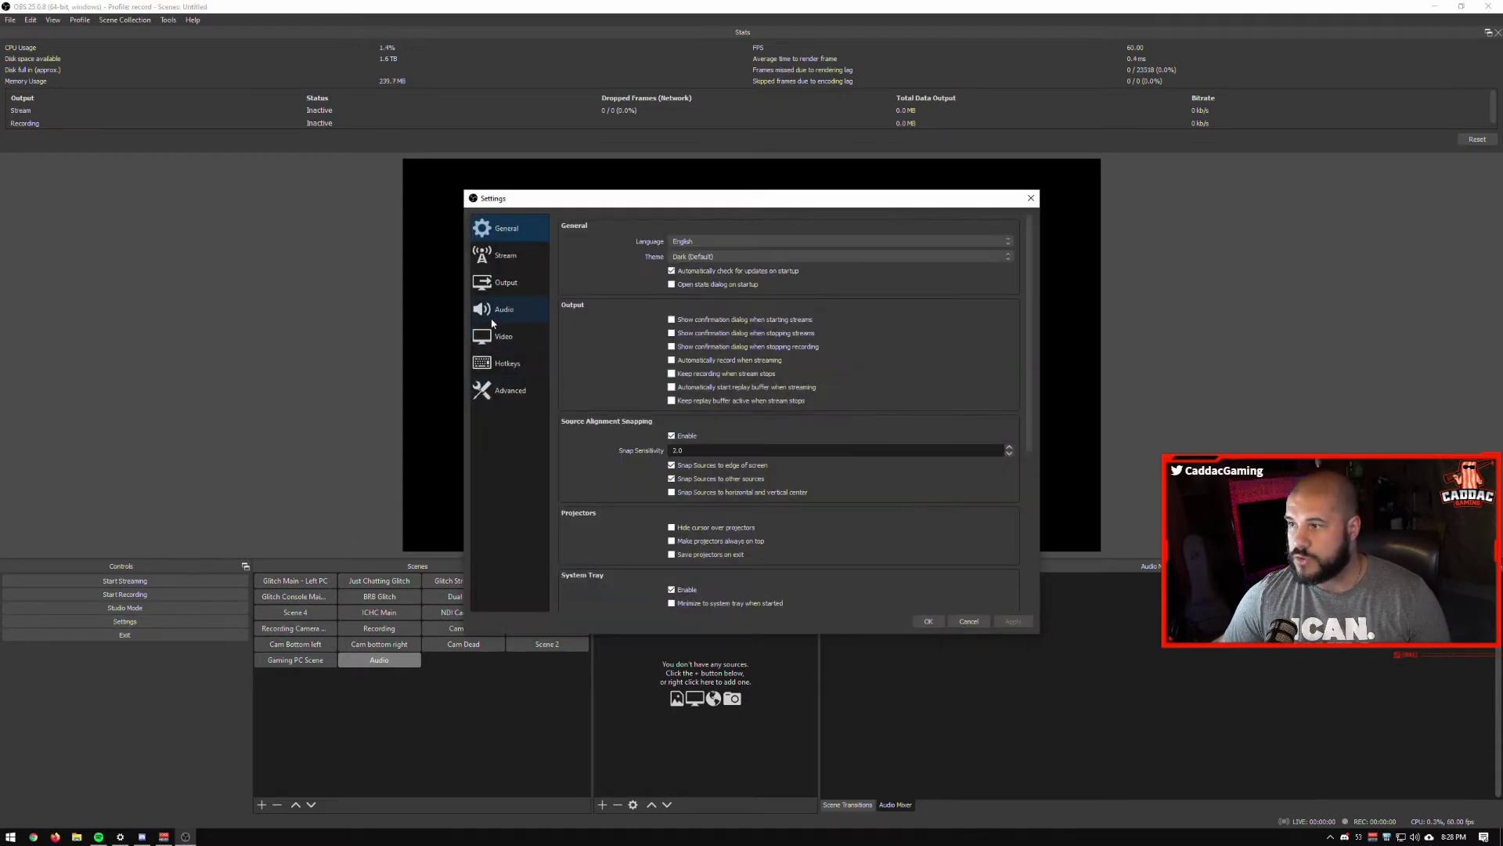
Check the desktop and mic/auxiliary audio device assignments in the OBS audio settings and close the settings
left_click(498, 311)
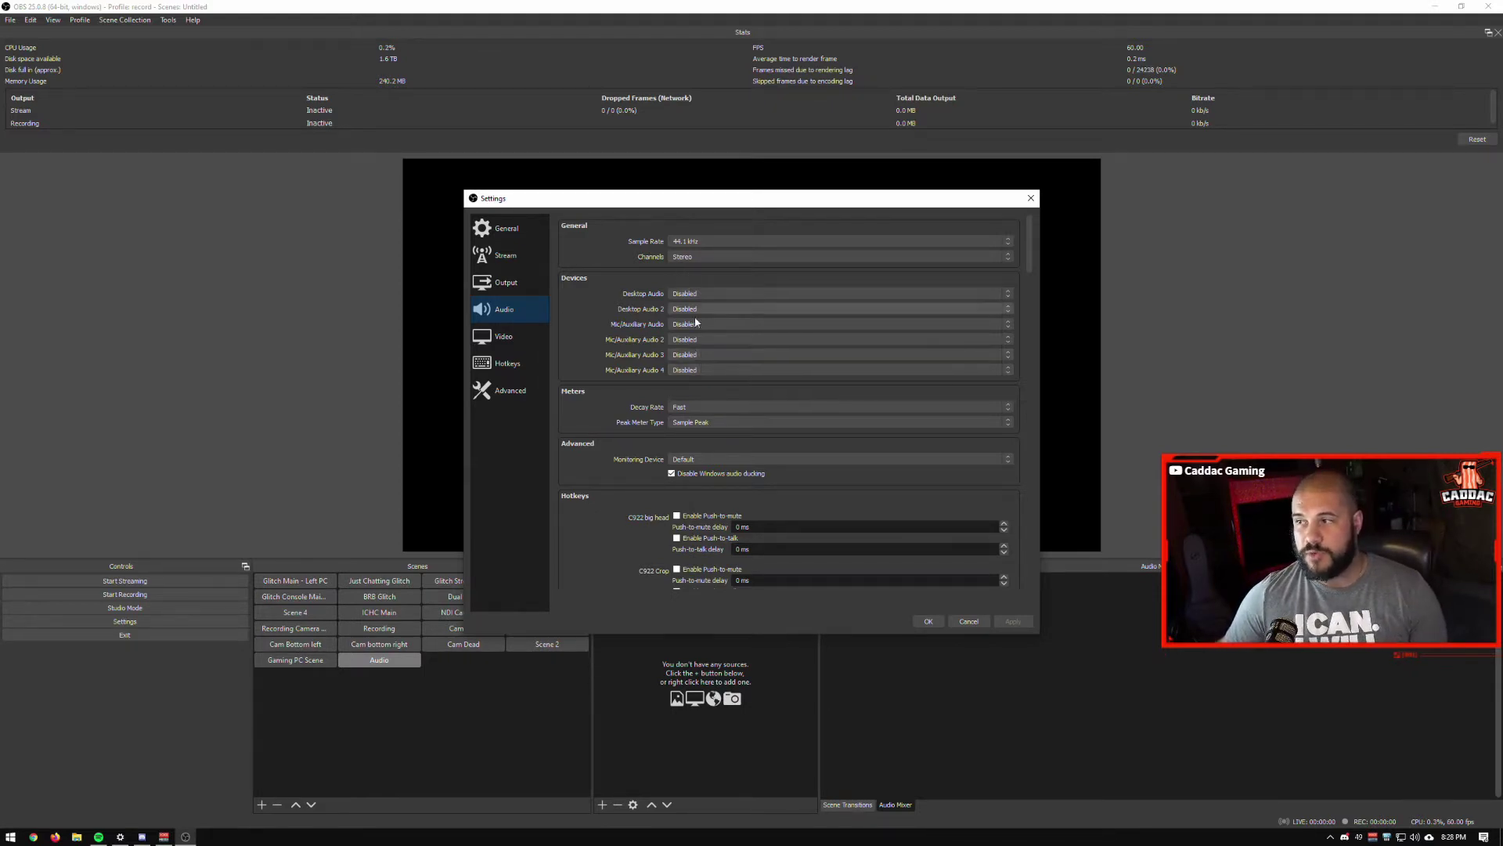
left_click(928, 621)
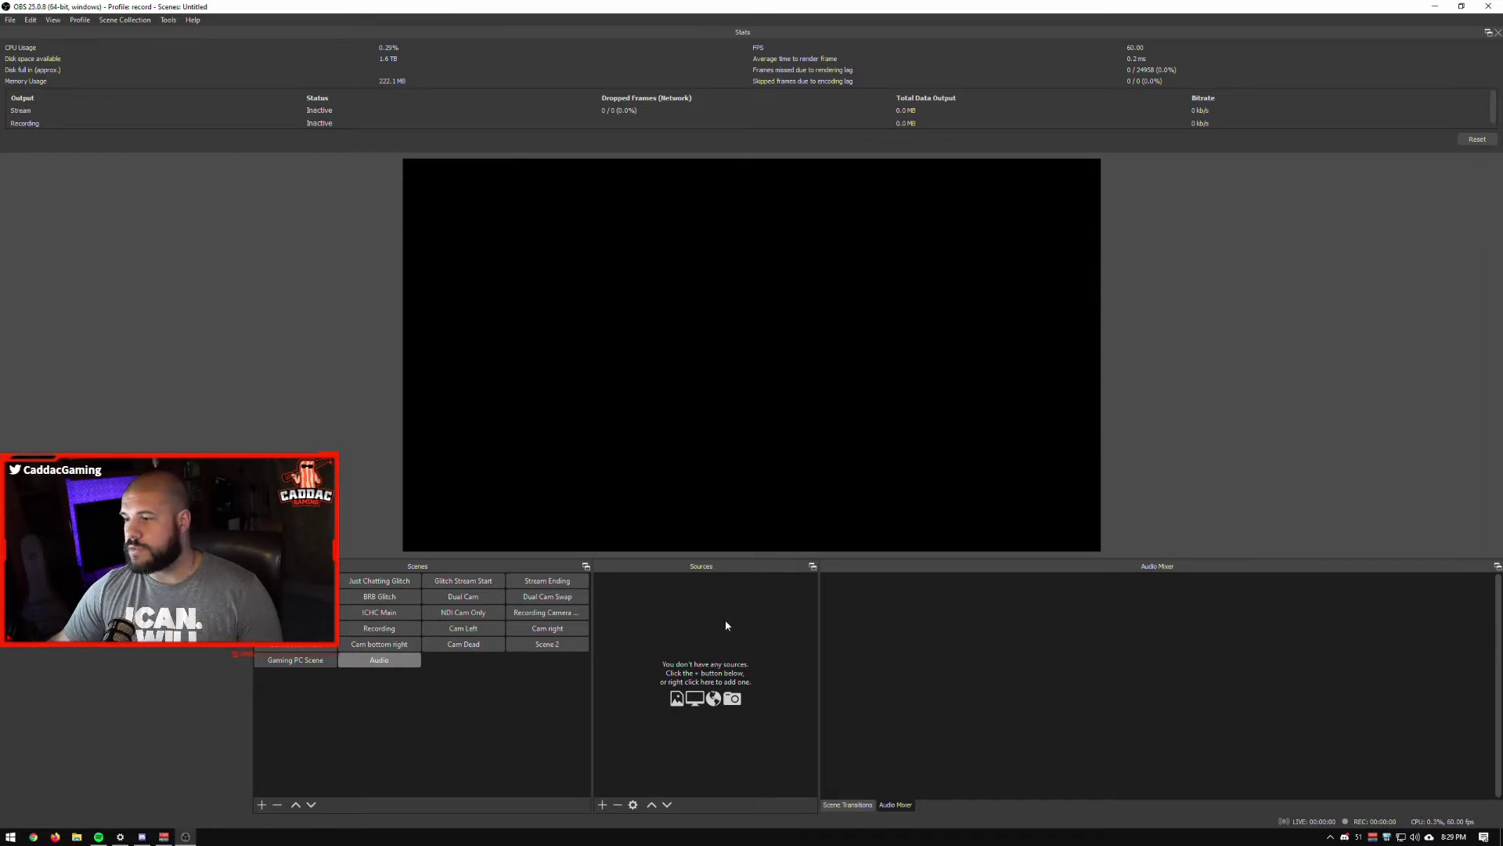
Add an Audio Input Capture source named Microphone that uses the Microphone (Realtek High Definition Audio) device
right_click(695, 593)
mouse_move(715, 606)
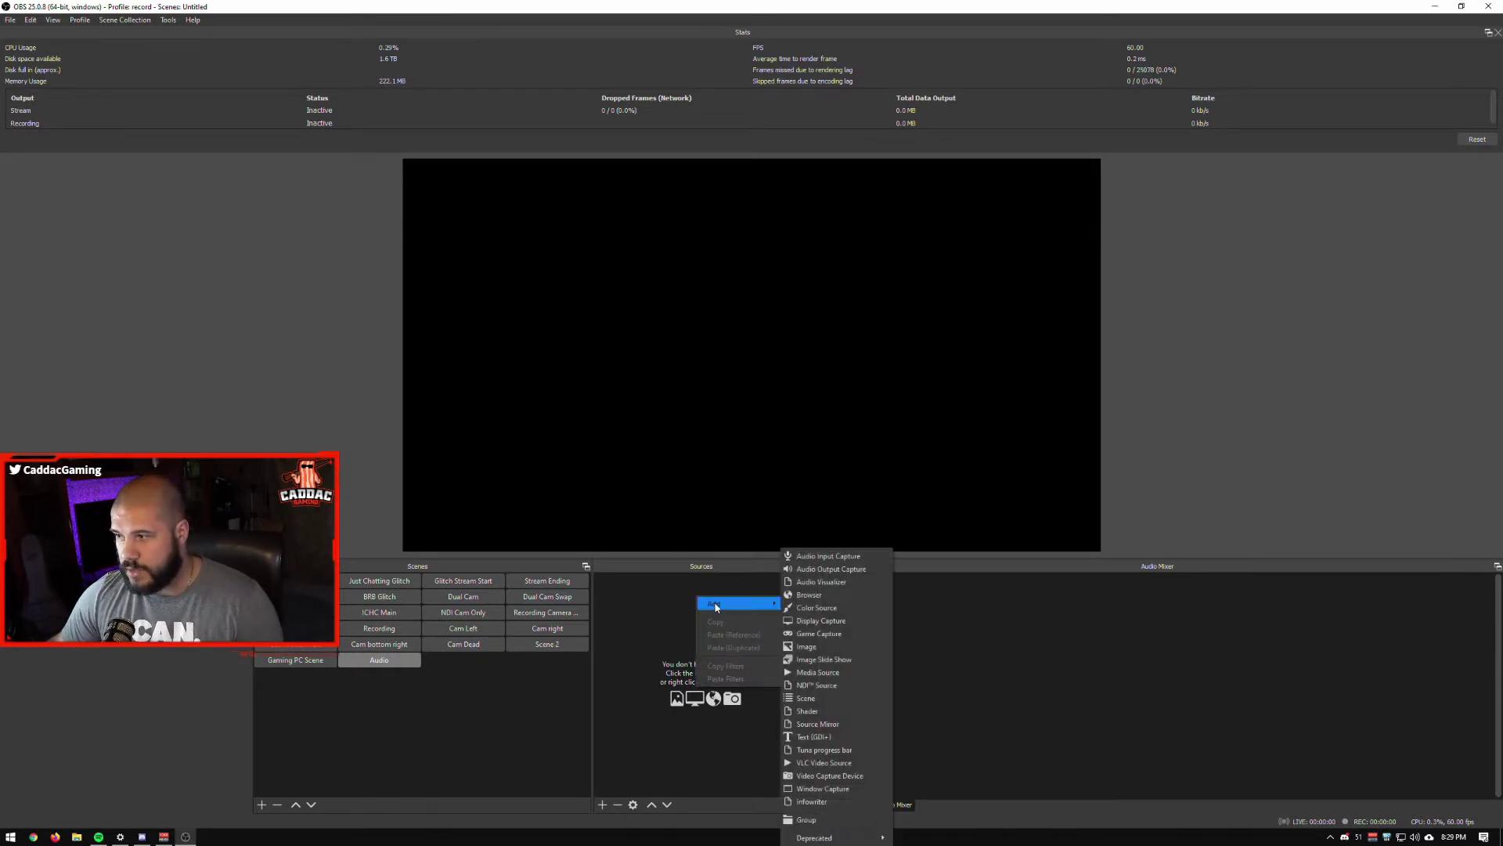
left_click(830, 556)
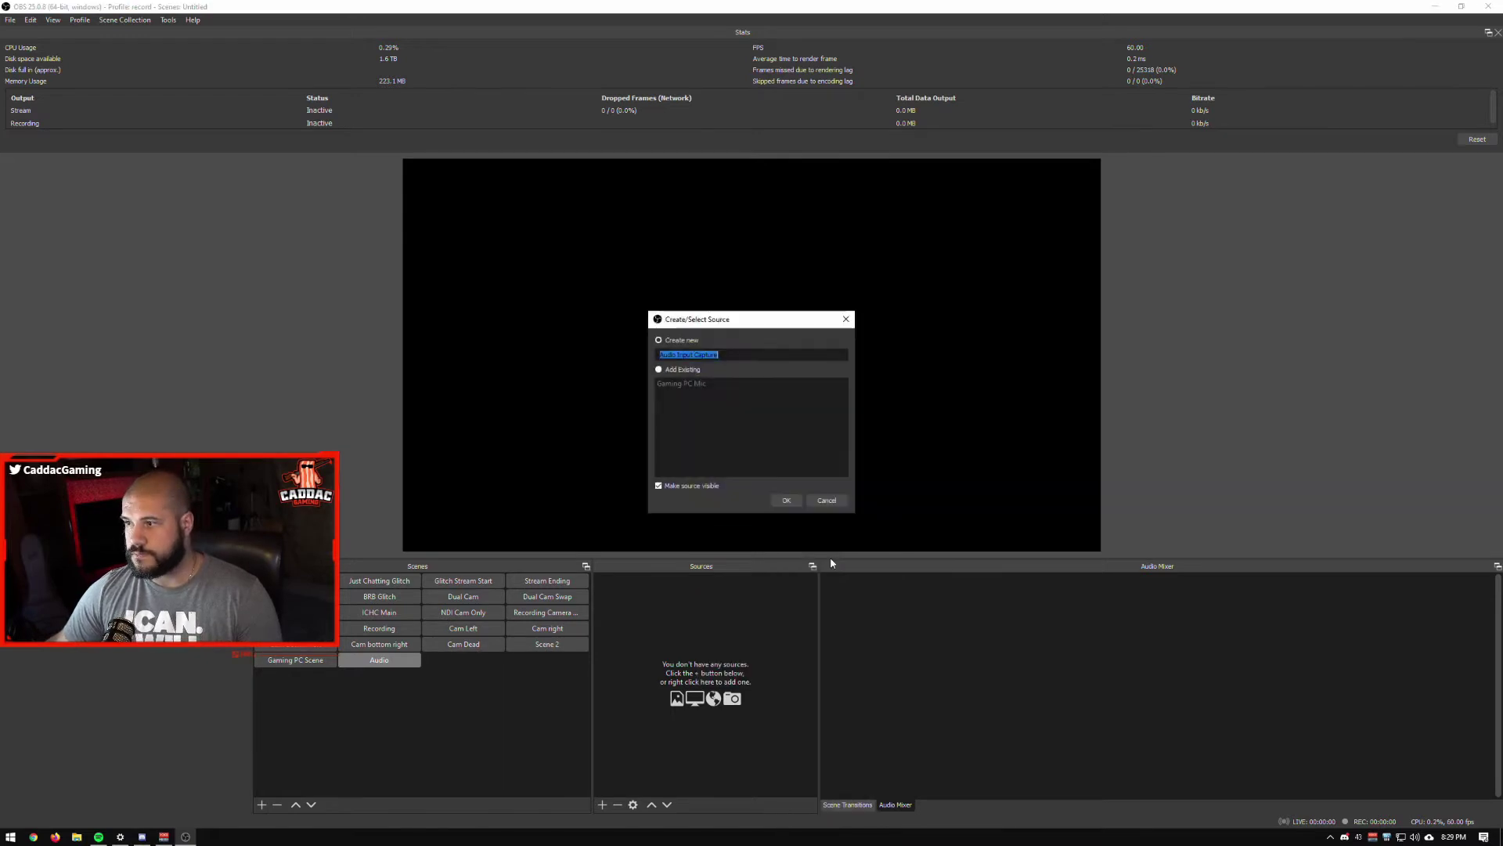
type("Microph")
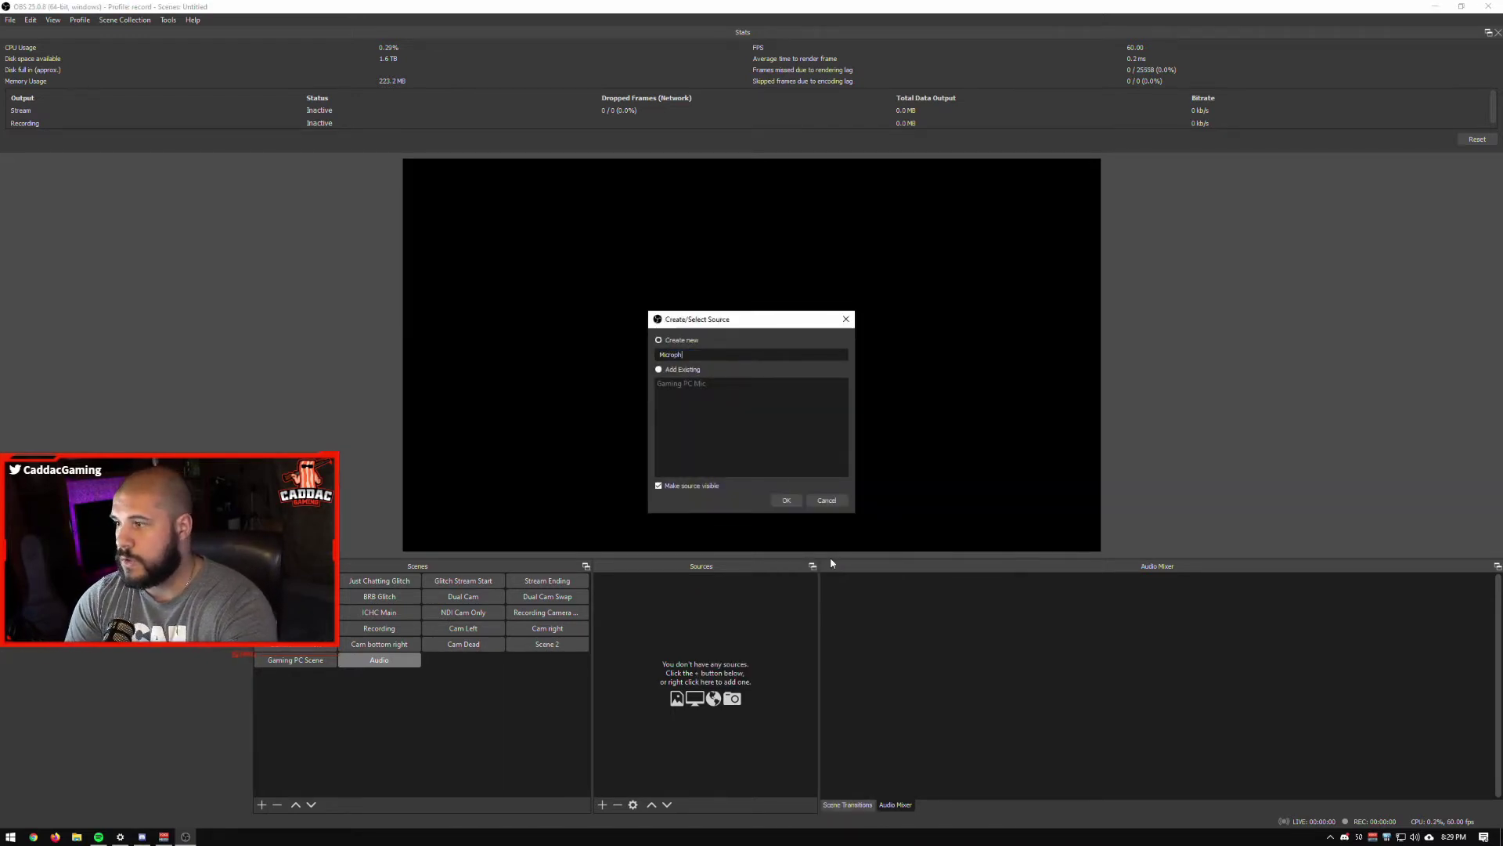
type("one")
key("Return")
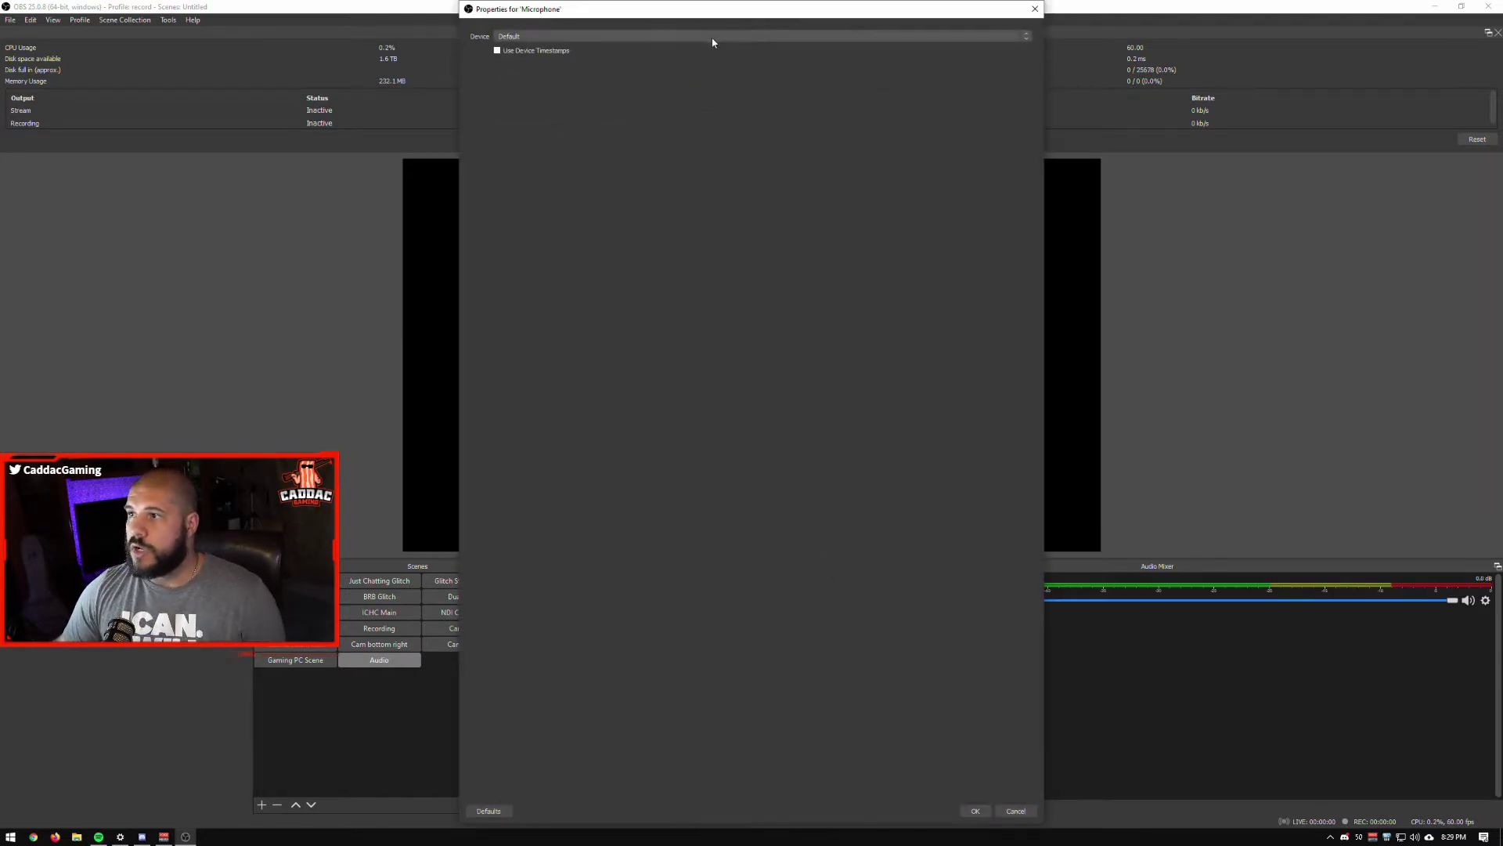
left_click(712, 37)
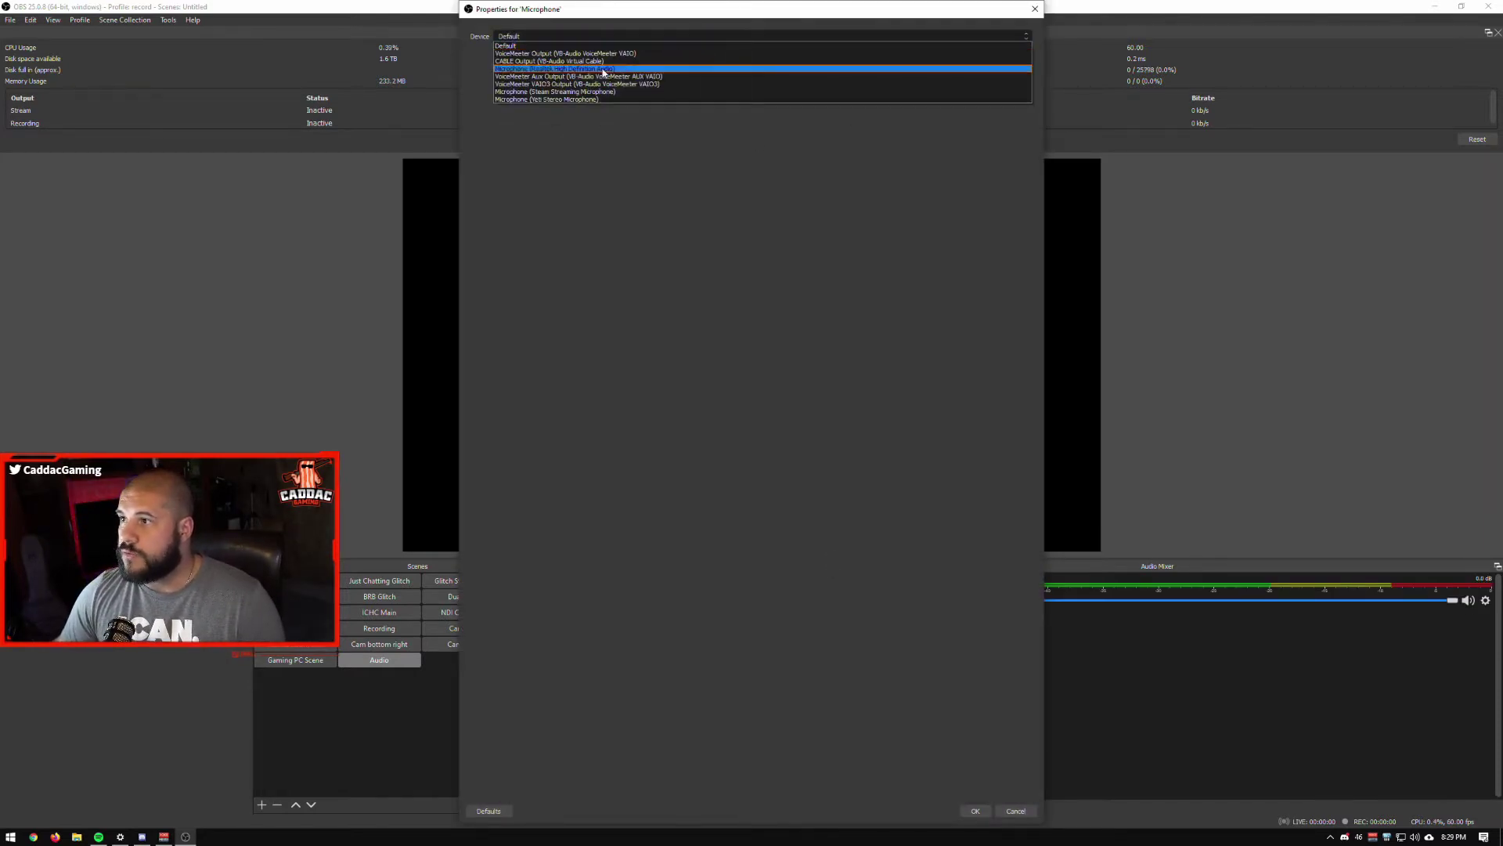
left_click(602, 69)
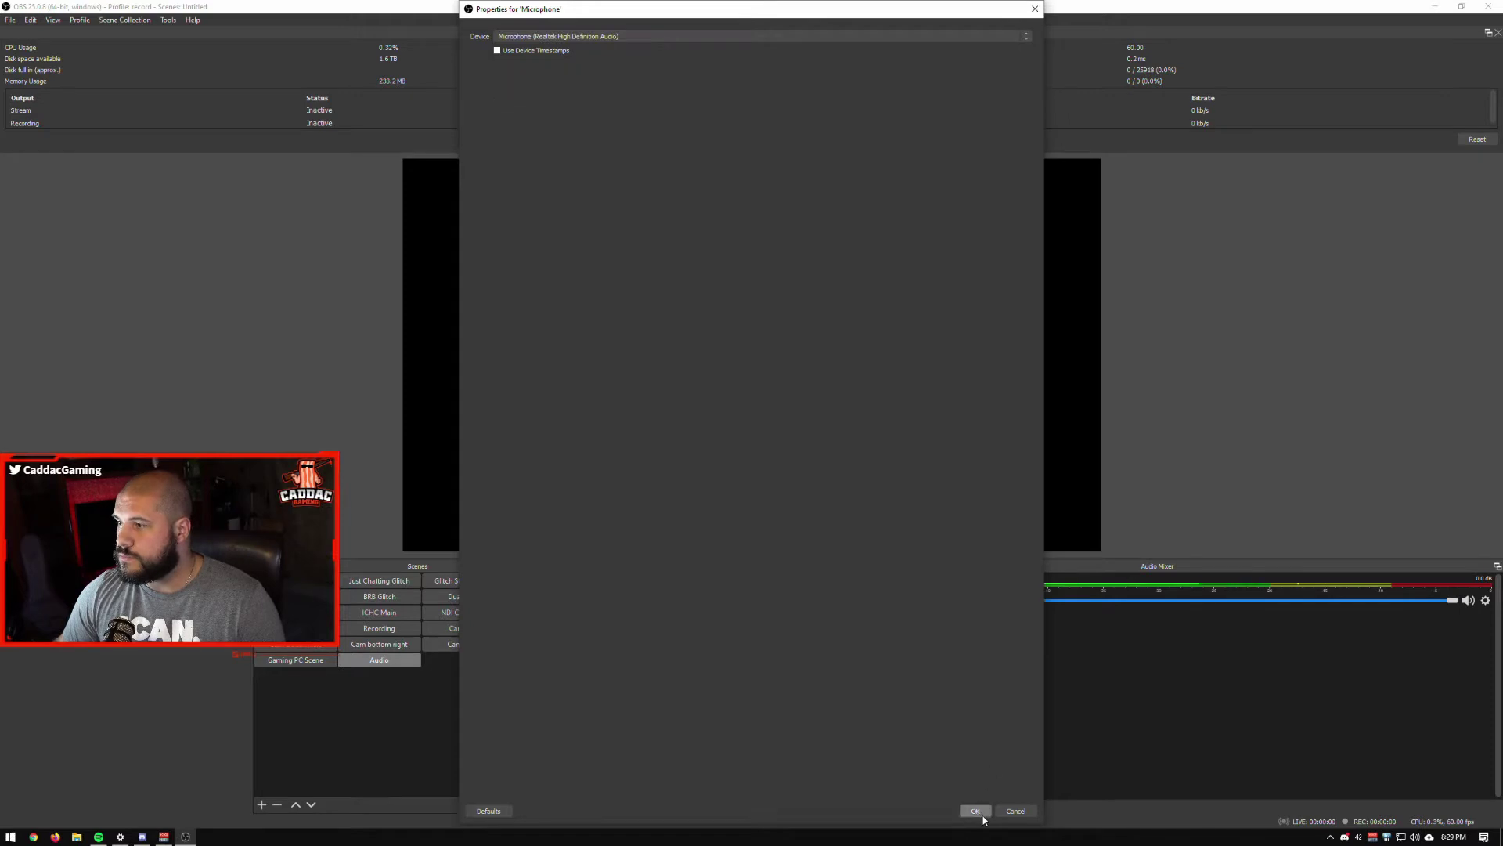
left_click(972, 812)
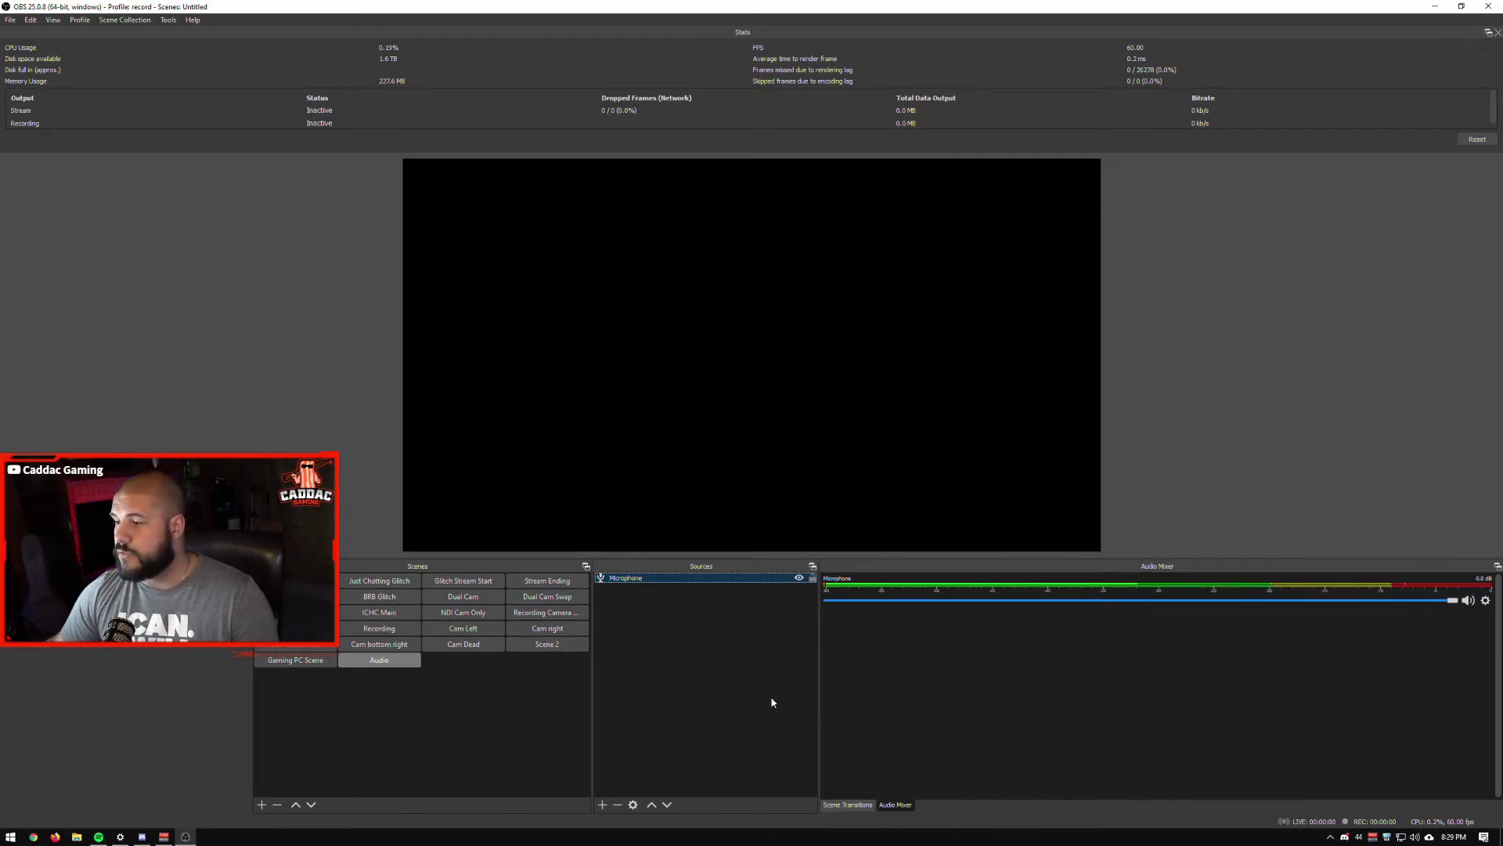
Add another Audio Input Capture source named Yeti that uses the Microphone (Yeti Stereo Microphone) device
right_click(647, 600)
mouse_move(664, 609)
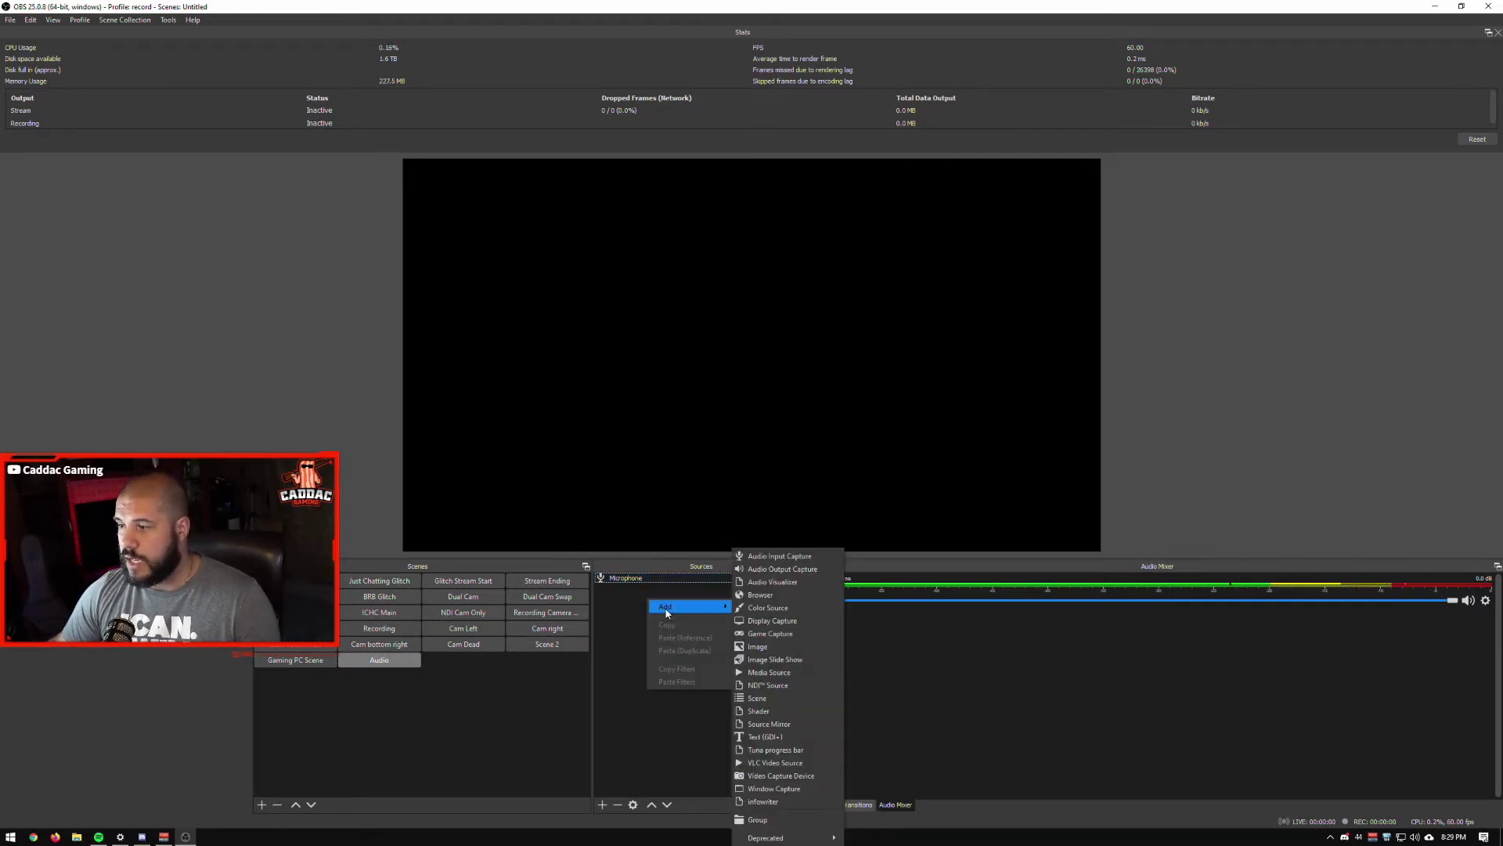
left_click(775, 556)
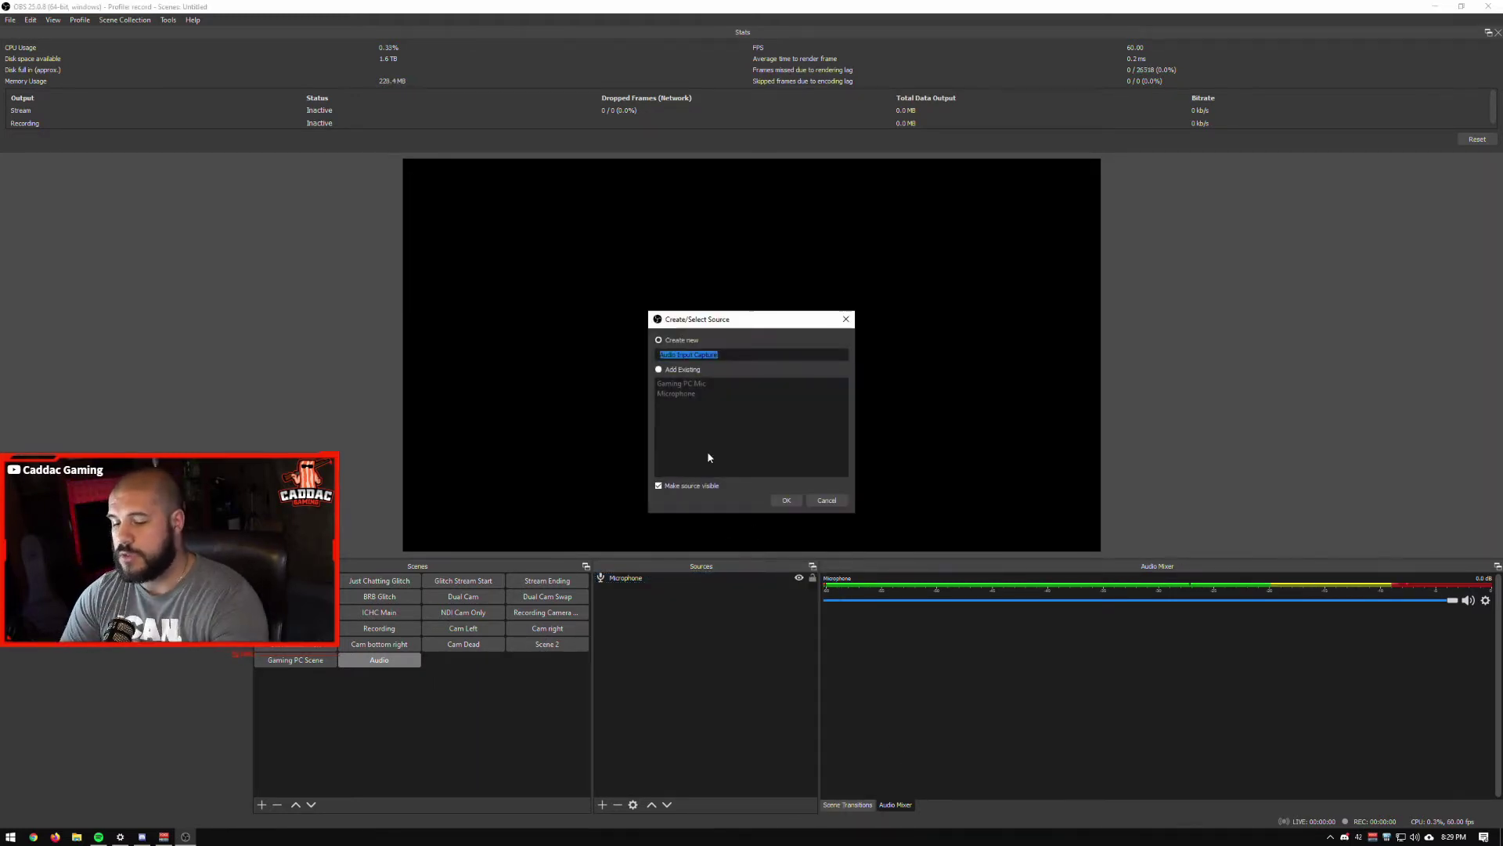
type("Yeti")
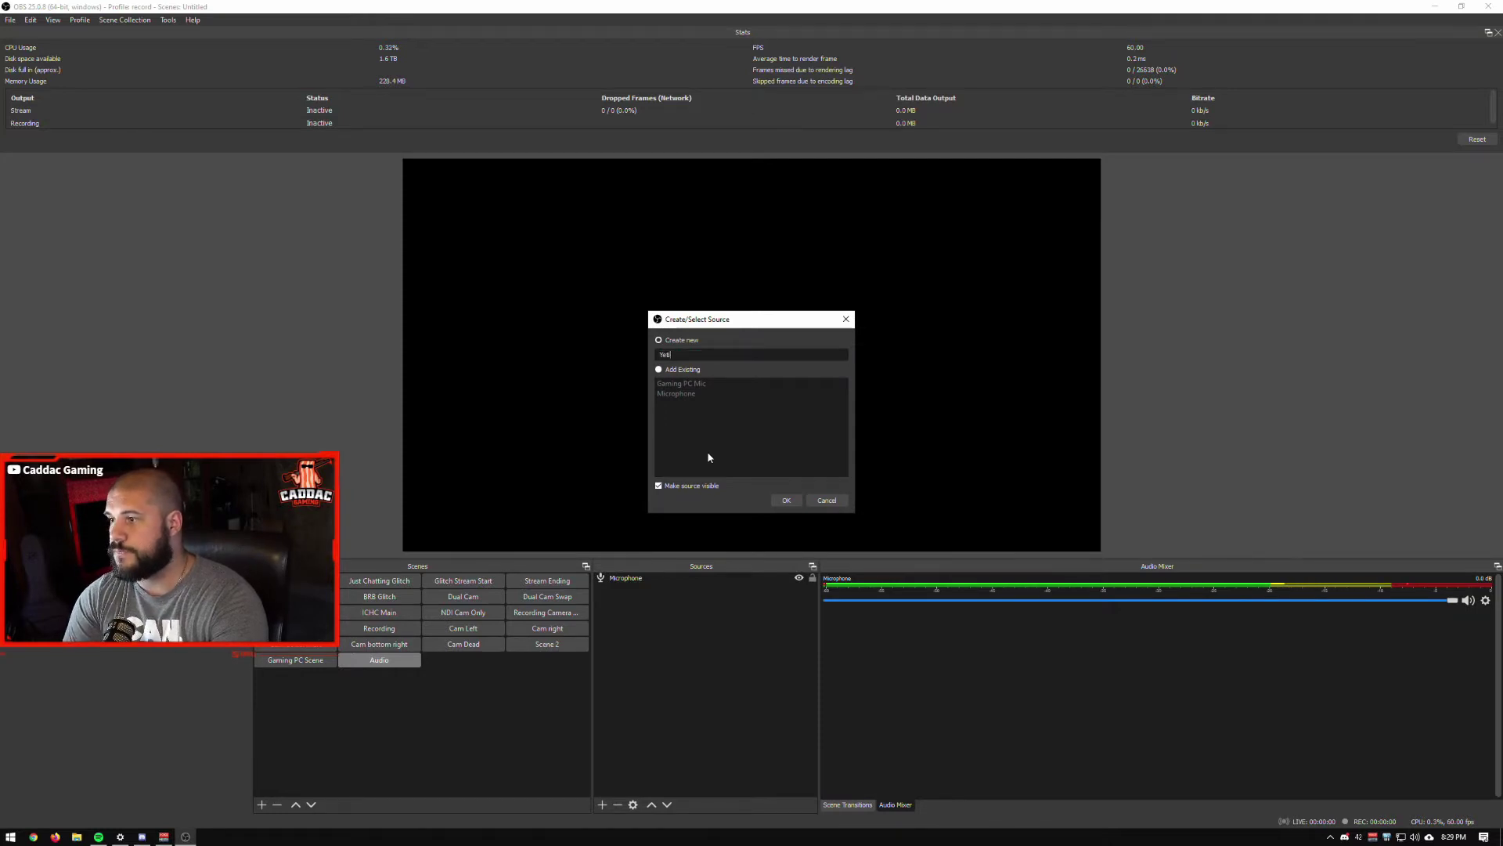
key("Return")
left_click(641, 37)
left_click(578, 99)
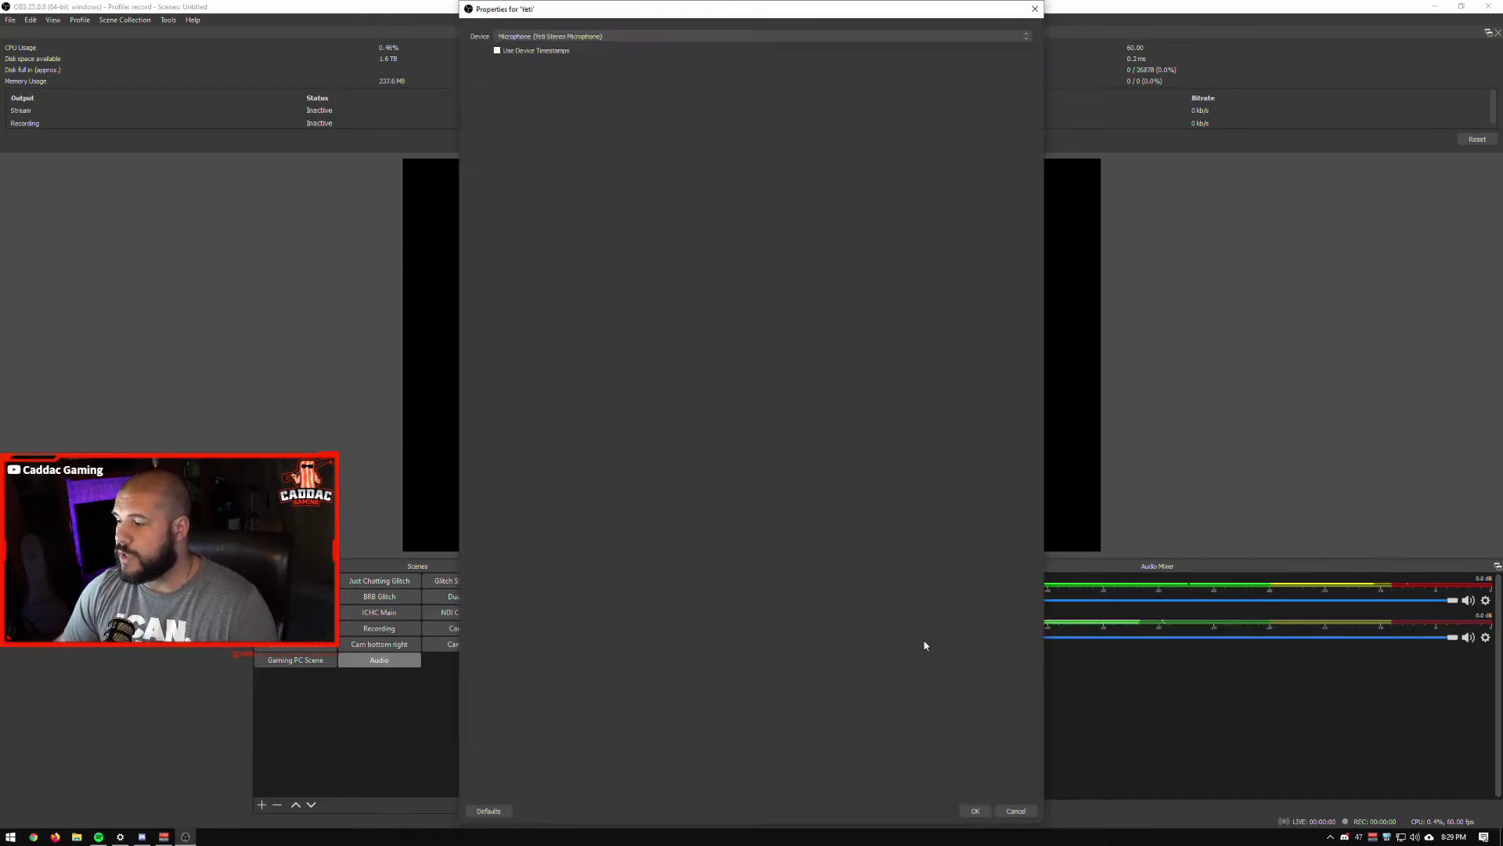
left_click(975, 811)
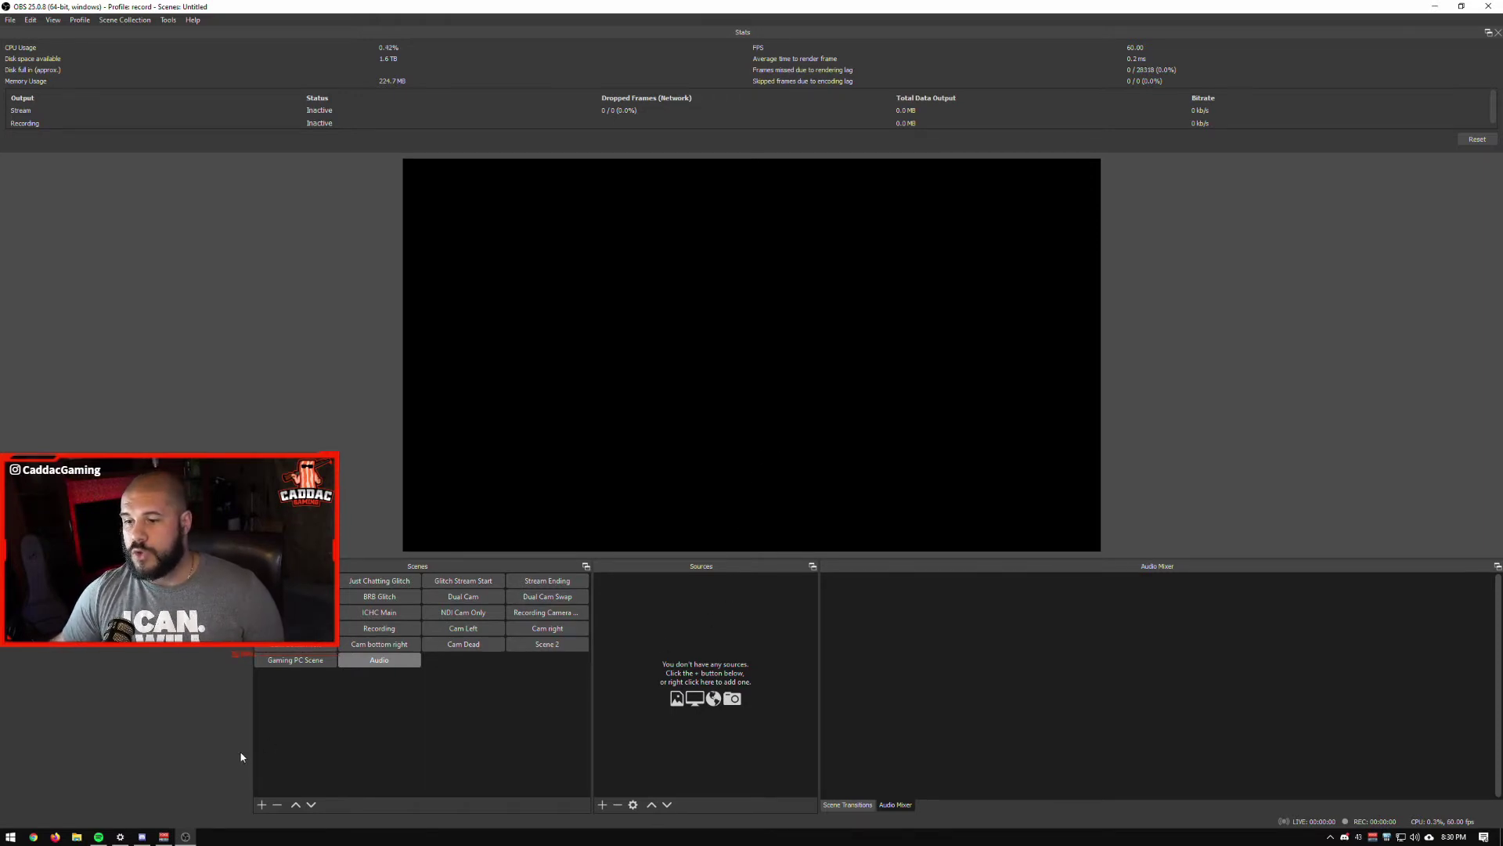
Switch to VoiceMeeter and set hardware output A1 to WDM: Realtek Digital Output (Realtek High Definition Audio)
mouse_move(164, 840)
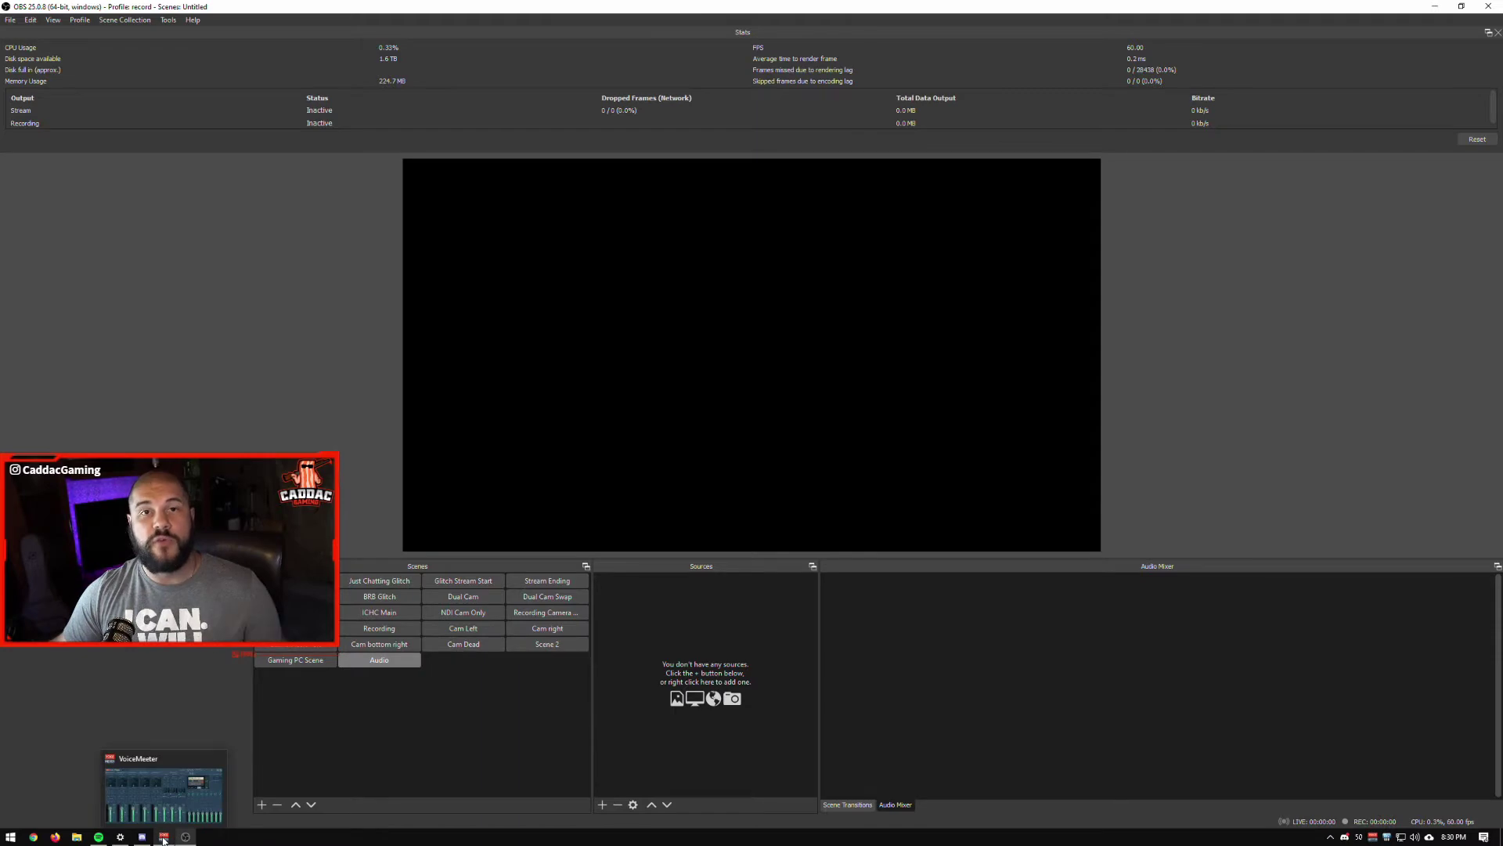
left_click(164, 839)
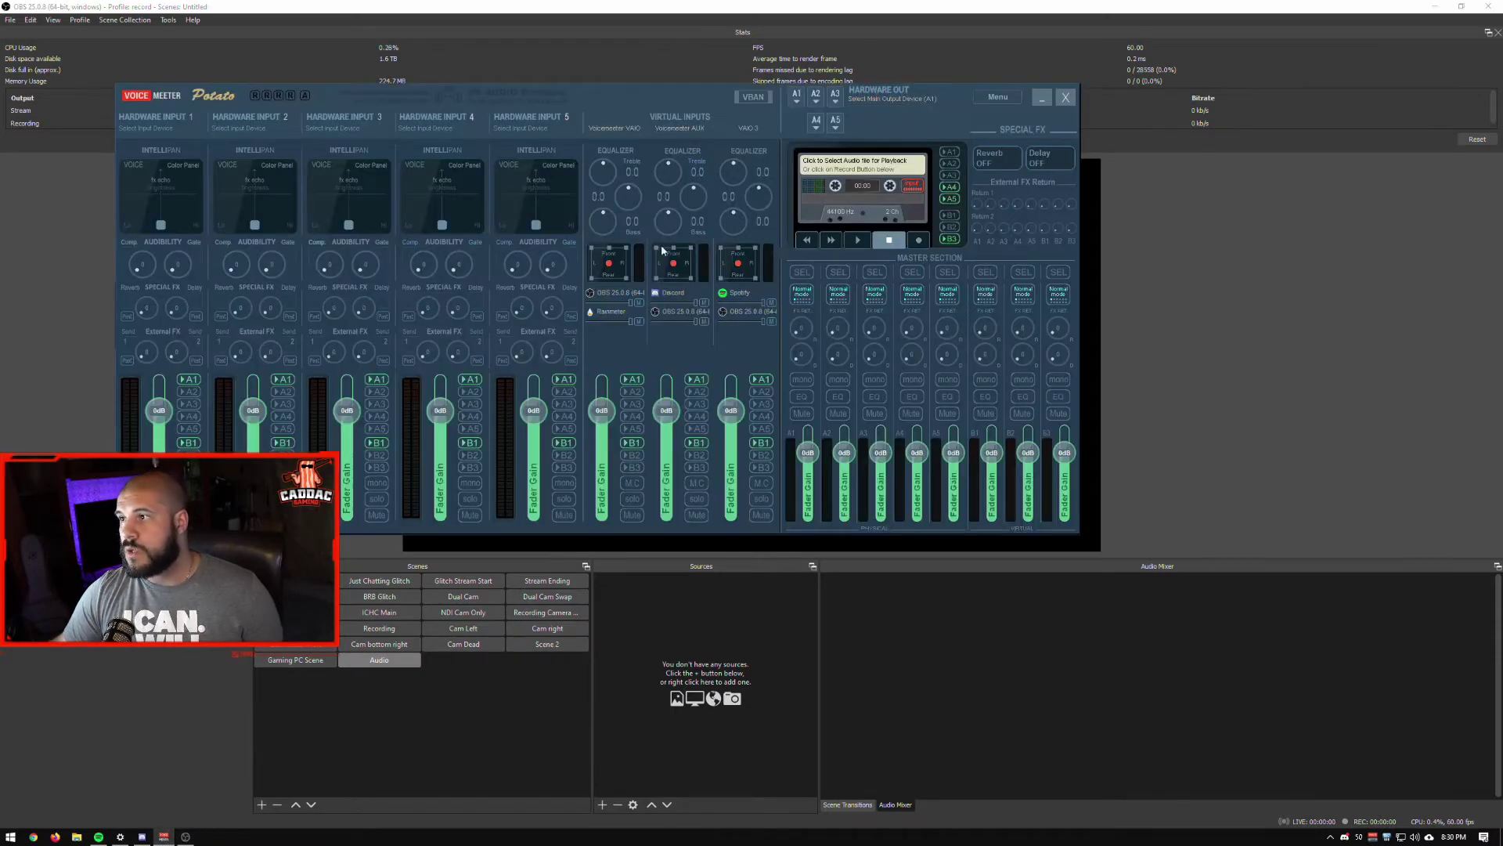
left_click_drag(659, 94, 944, 126)
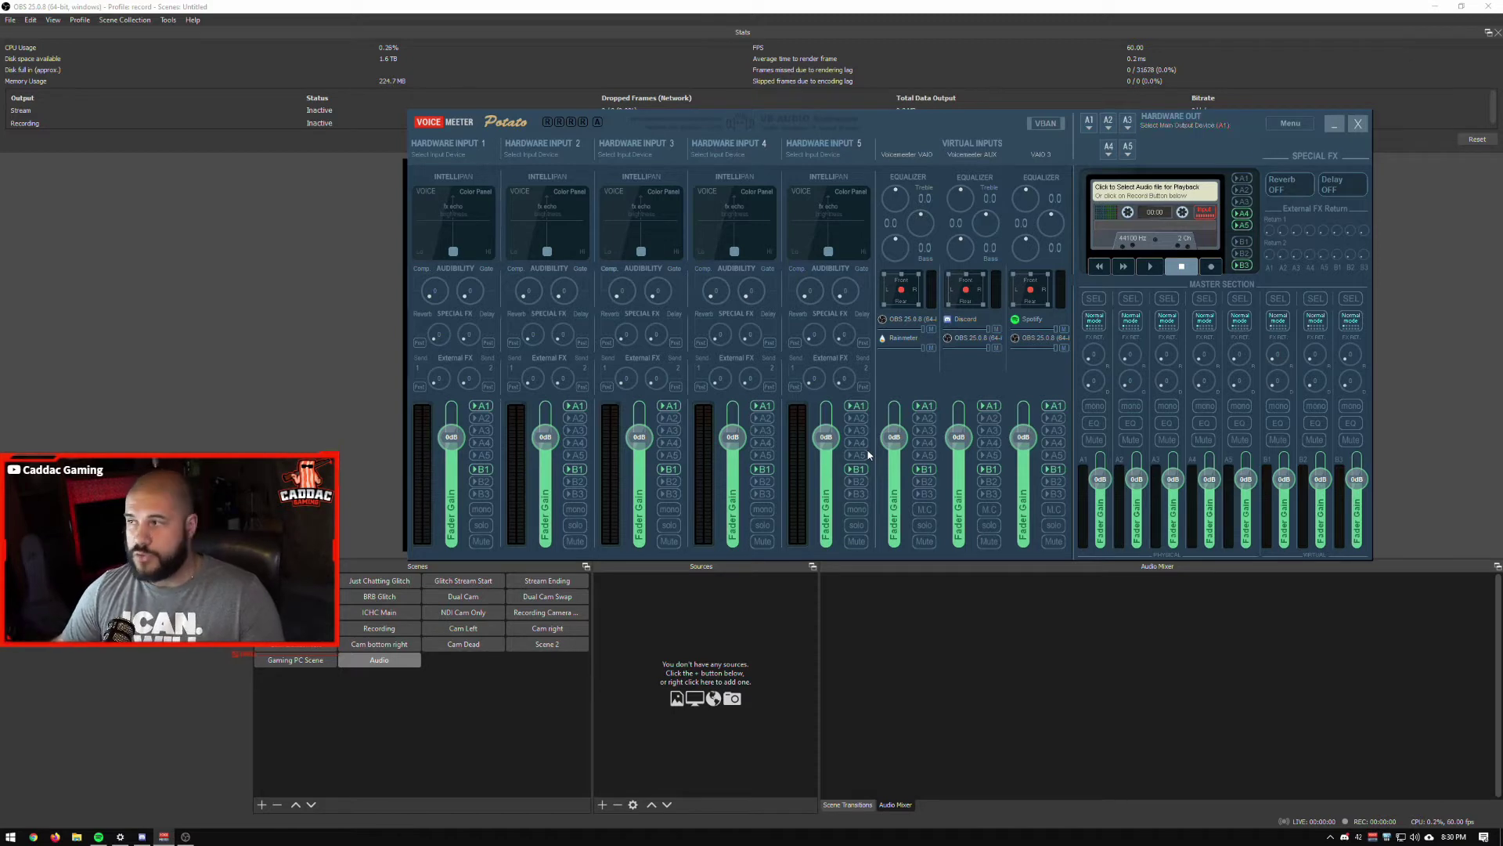
left_click(1089, 123)
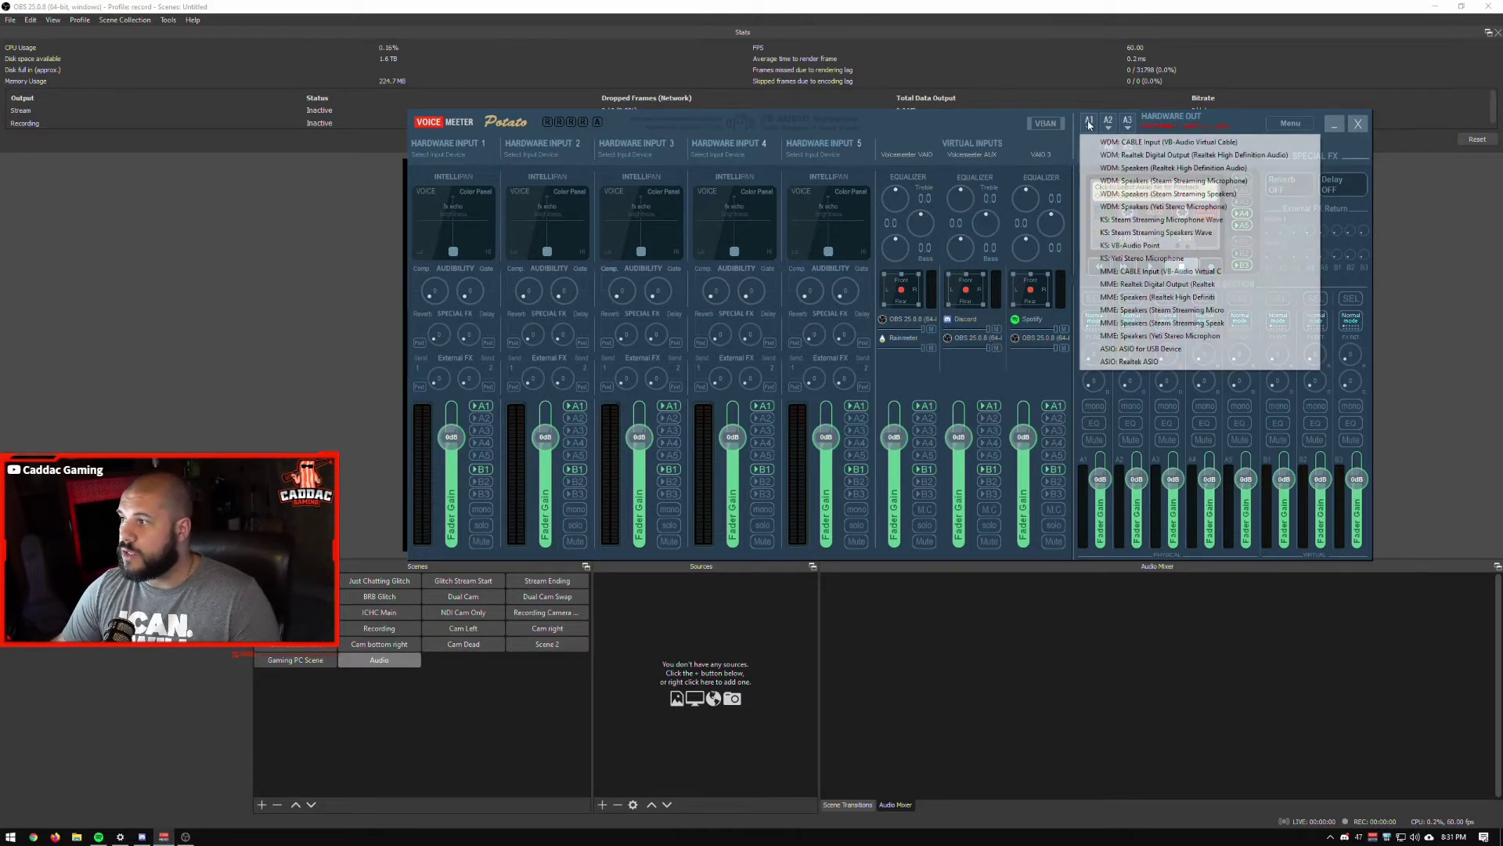
left_click(1144, 155)
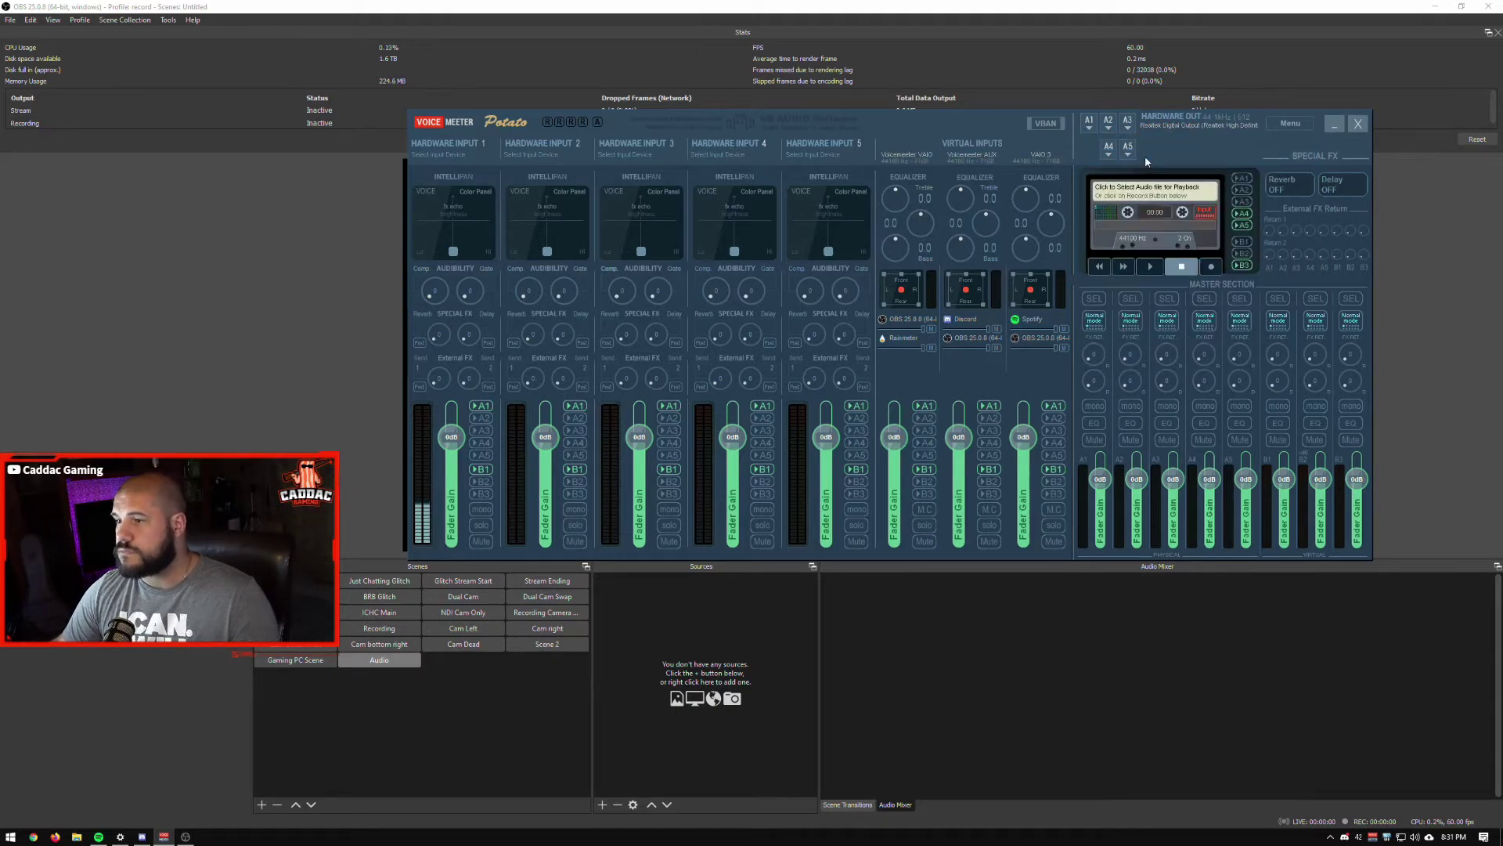
left_click(1089, 124)
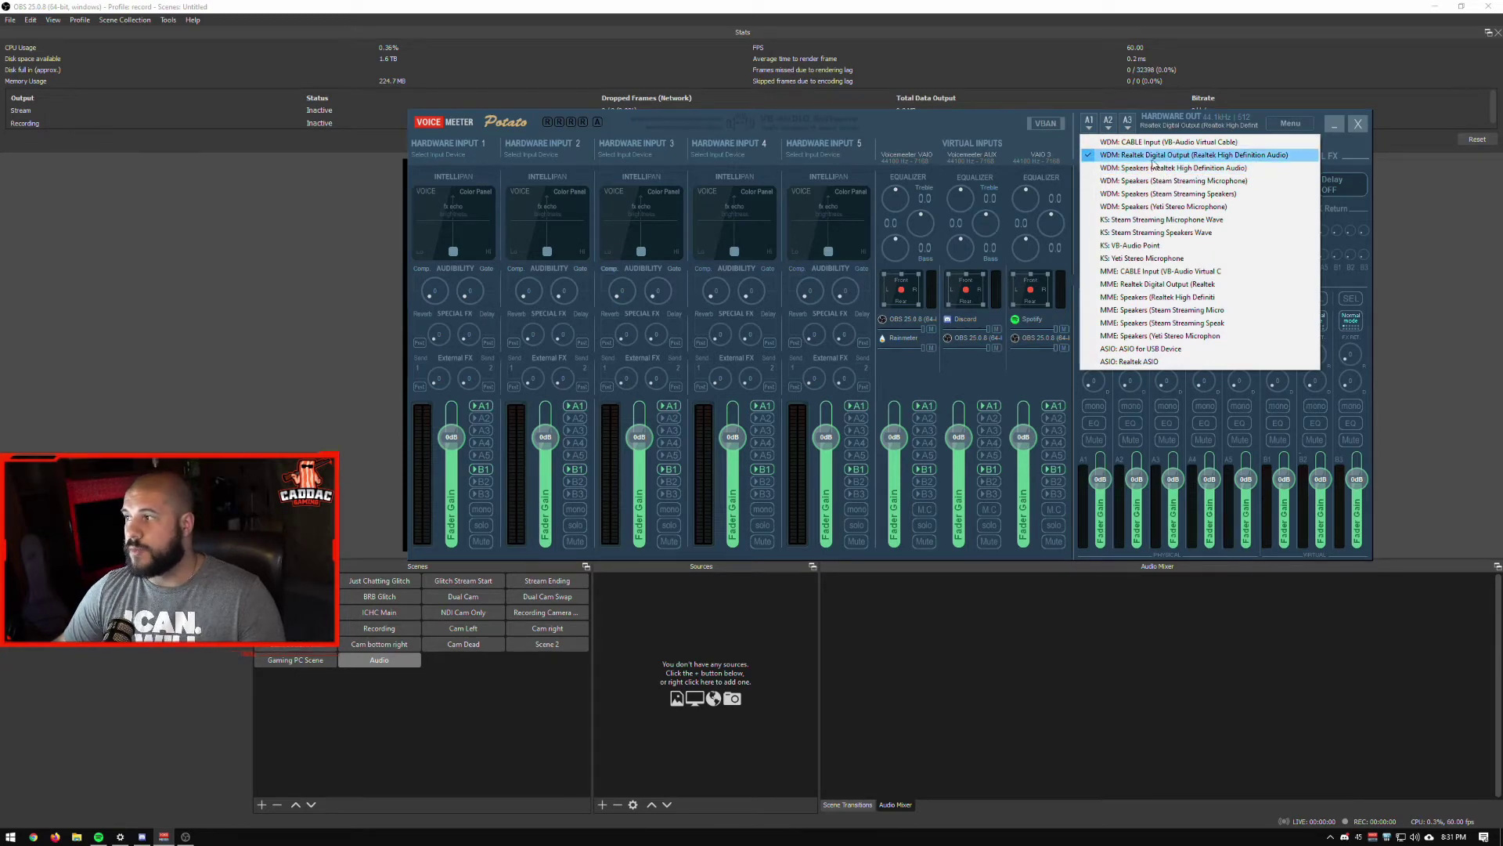
left_click(1032, 134)
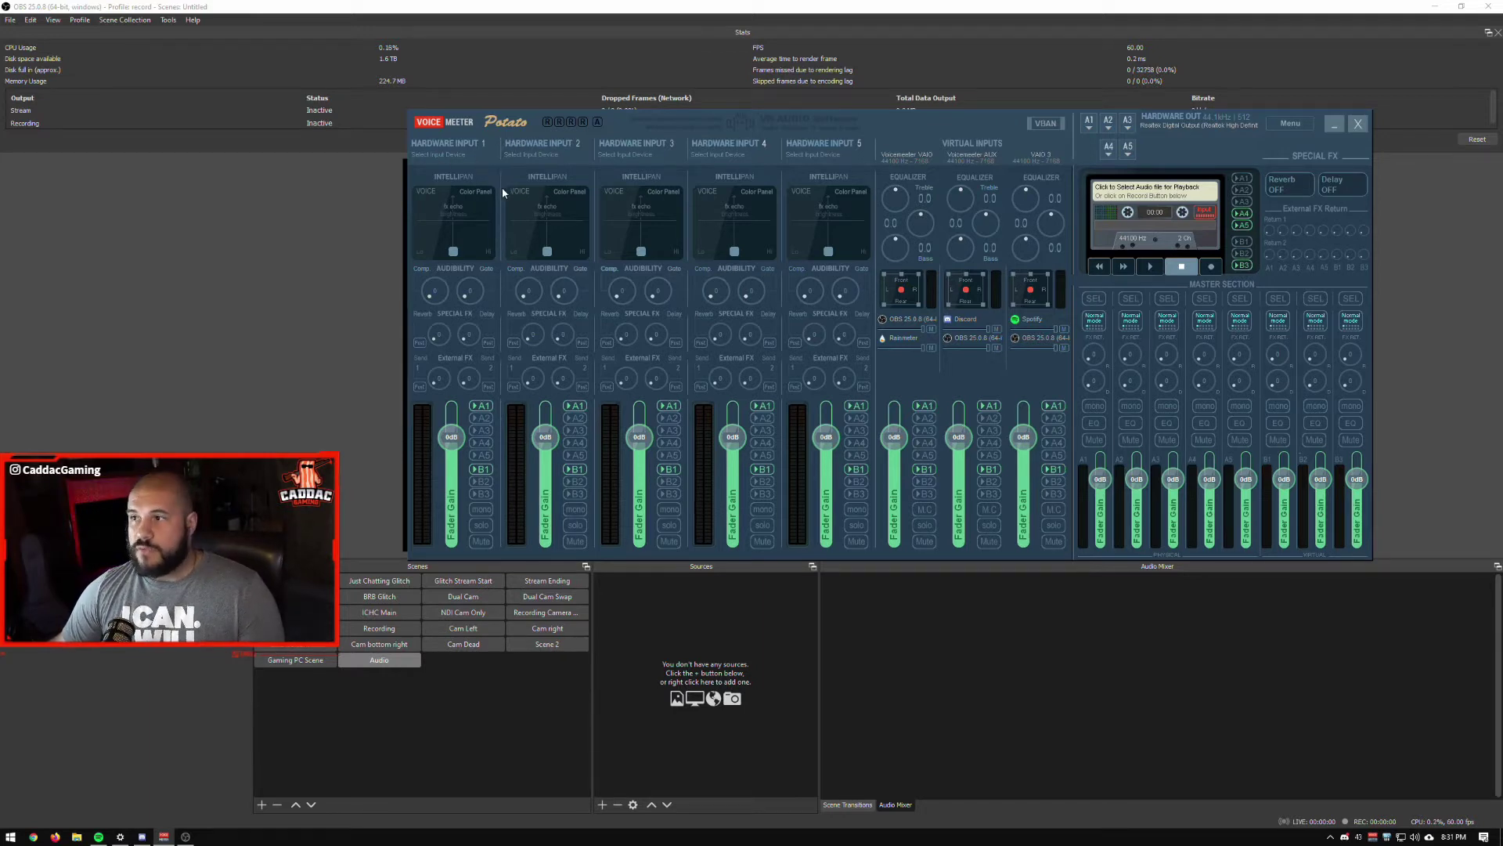
Assign WDM: Microphone (Realtek High Definition Audio) to Hardware Input 1 and disable its A1 routing
left_click(447, 154)
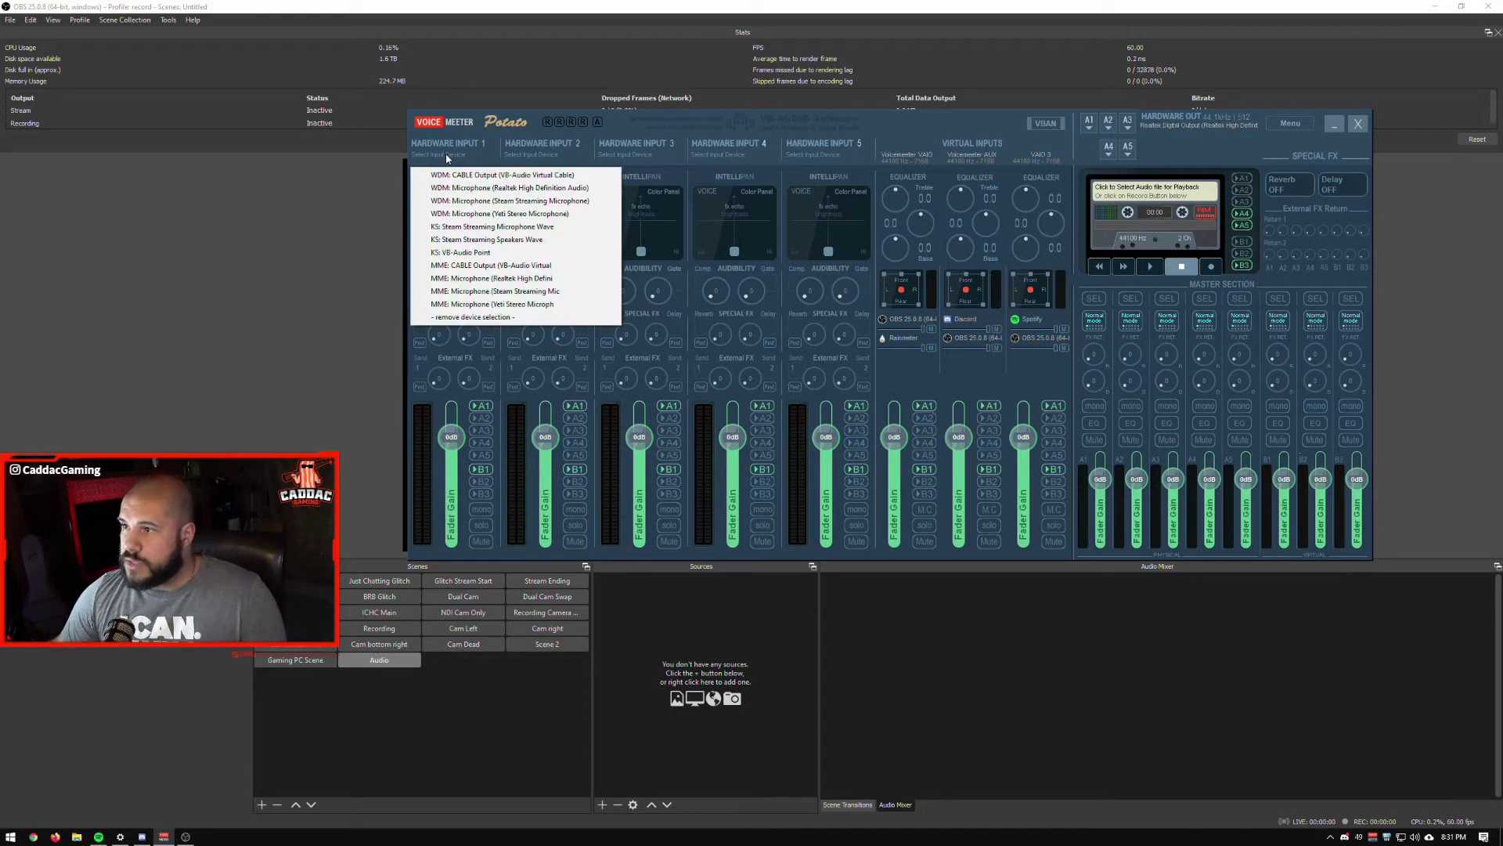
left_click(452, 188)
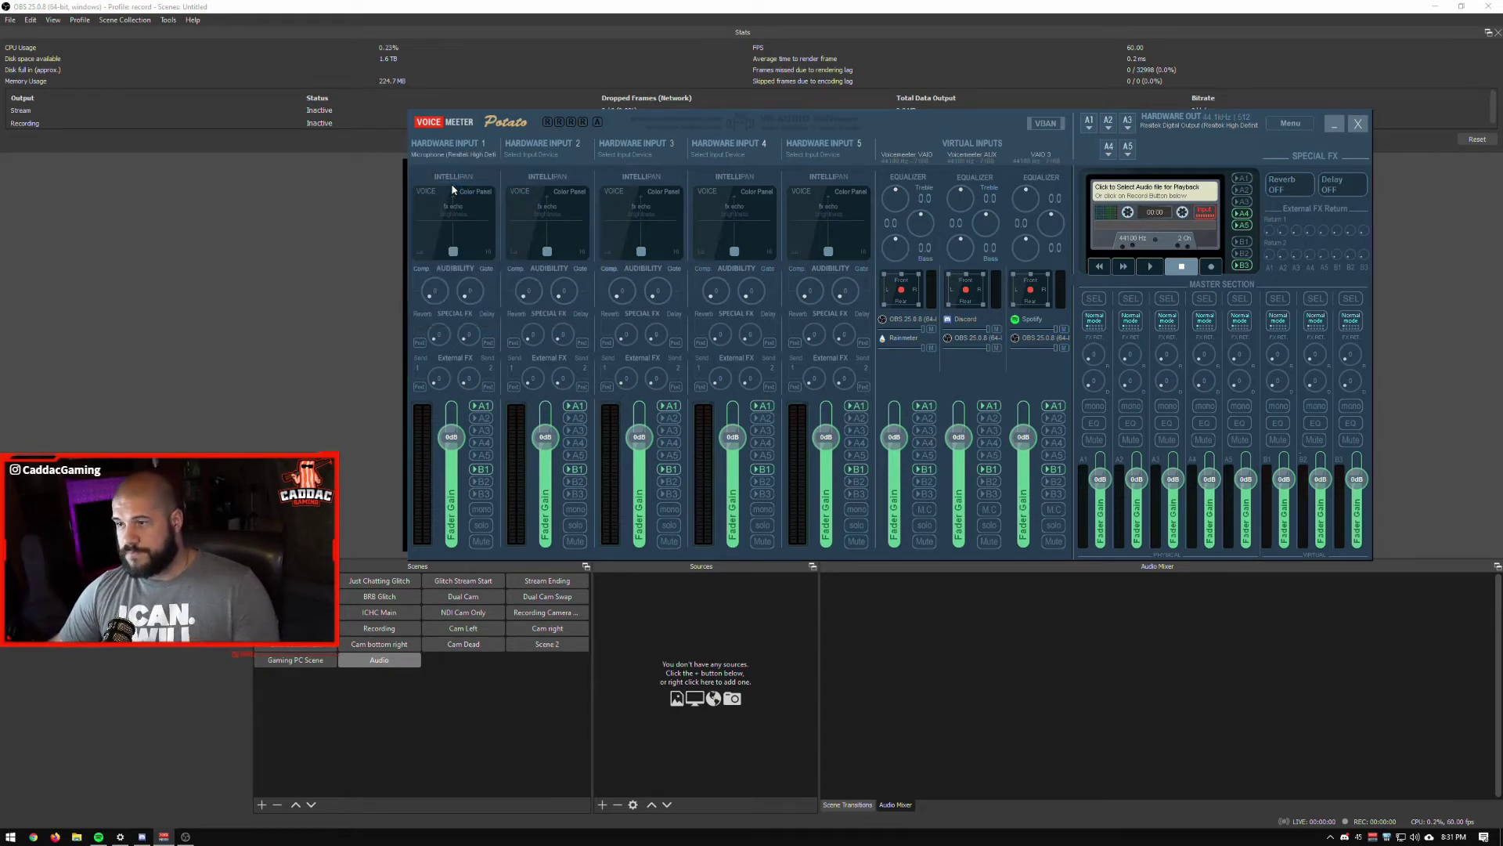
left_click(483, 408)
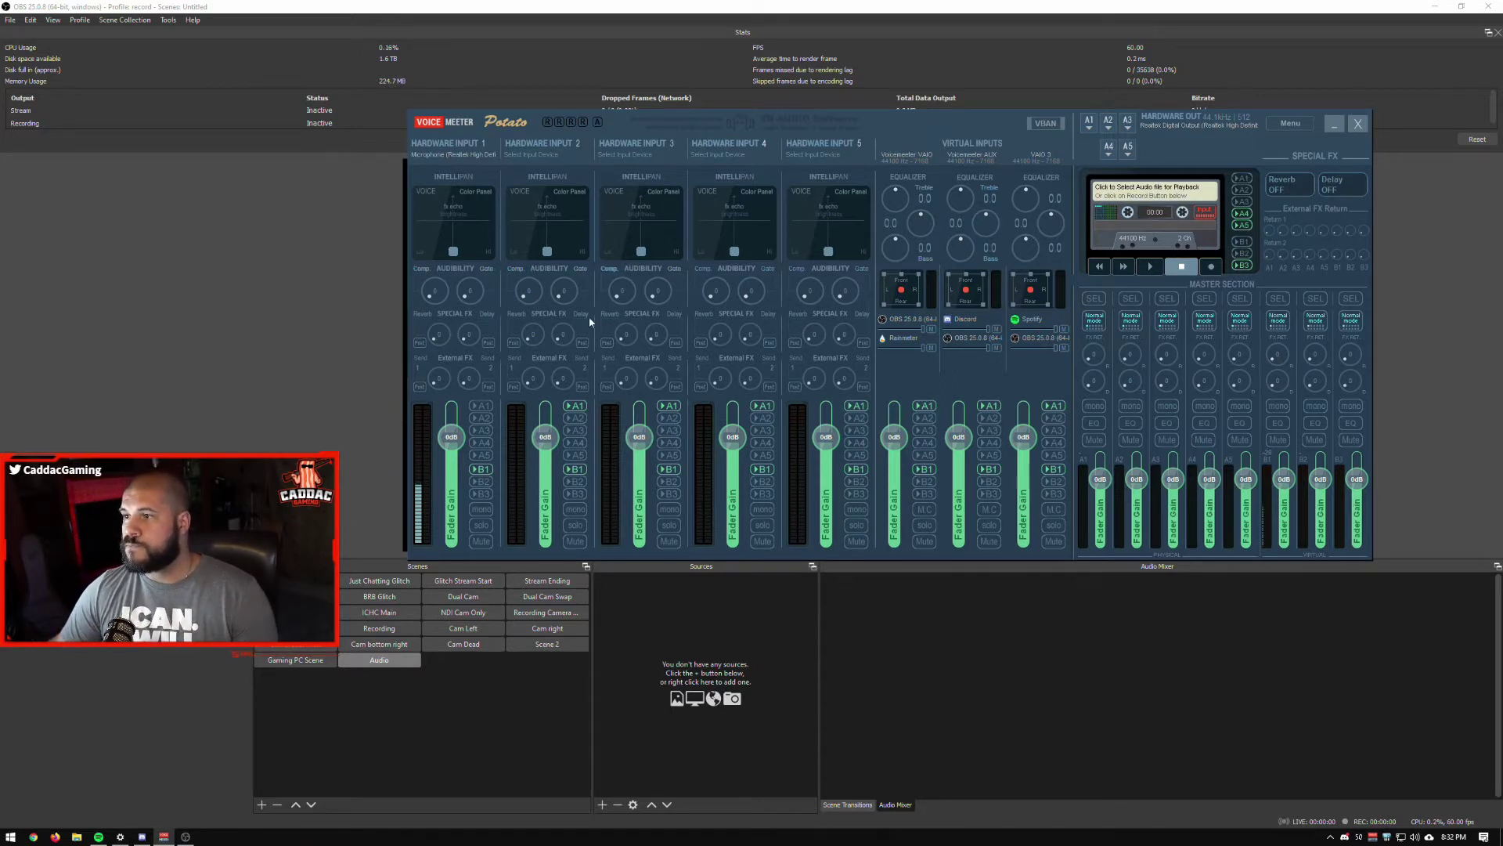
Assign WDM: Microphone (Yeti Stereo Microphone) to Hardware Input 2 and route it only to B2, with A1 and B1 off
left_click(538, 145)
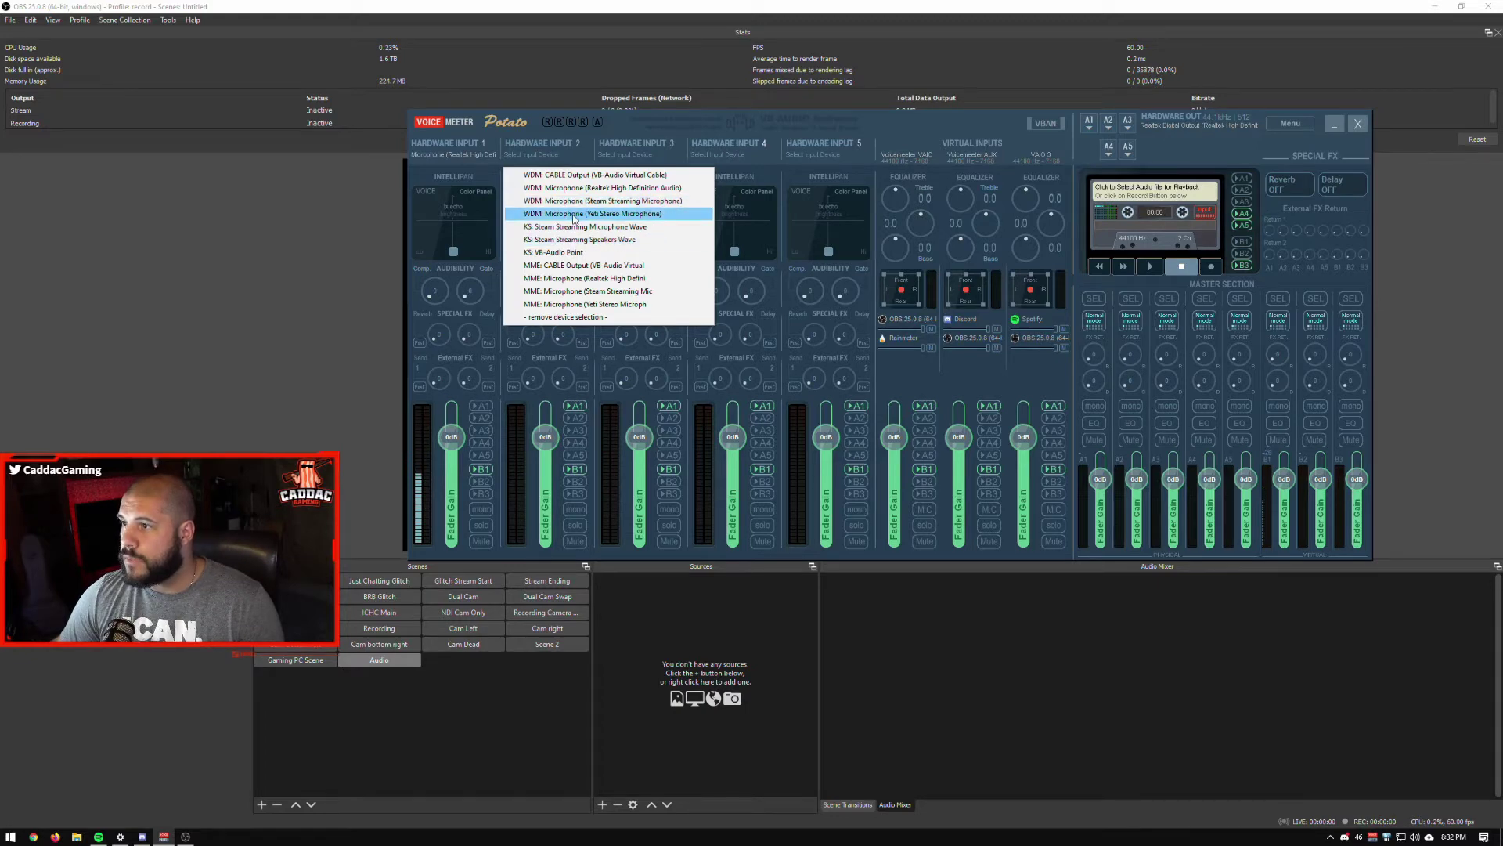
left_click(557, 213)
left_click(551, 152)
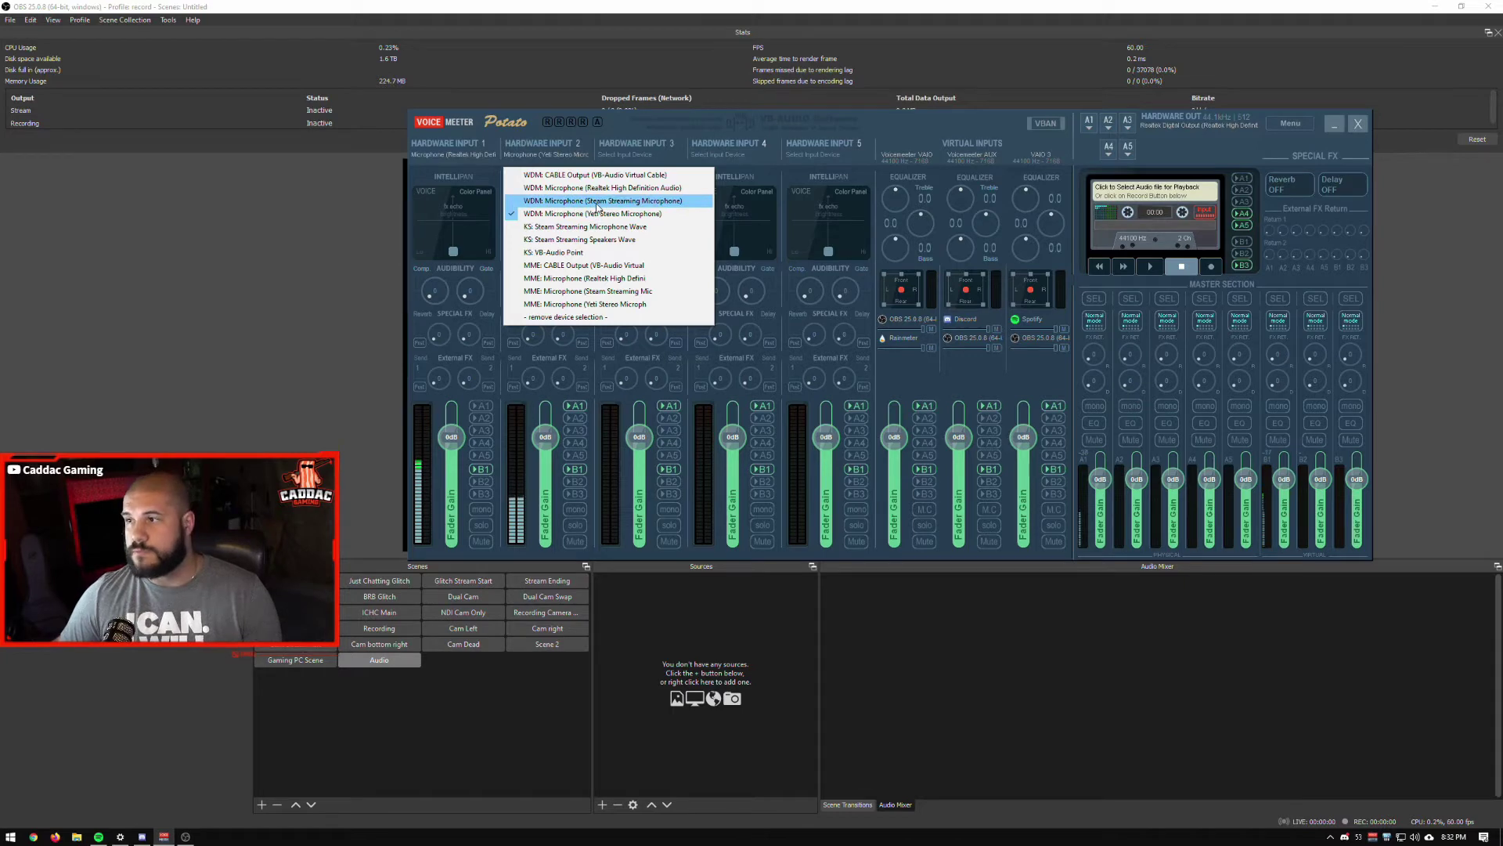
left_click(624, 133)
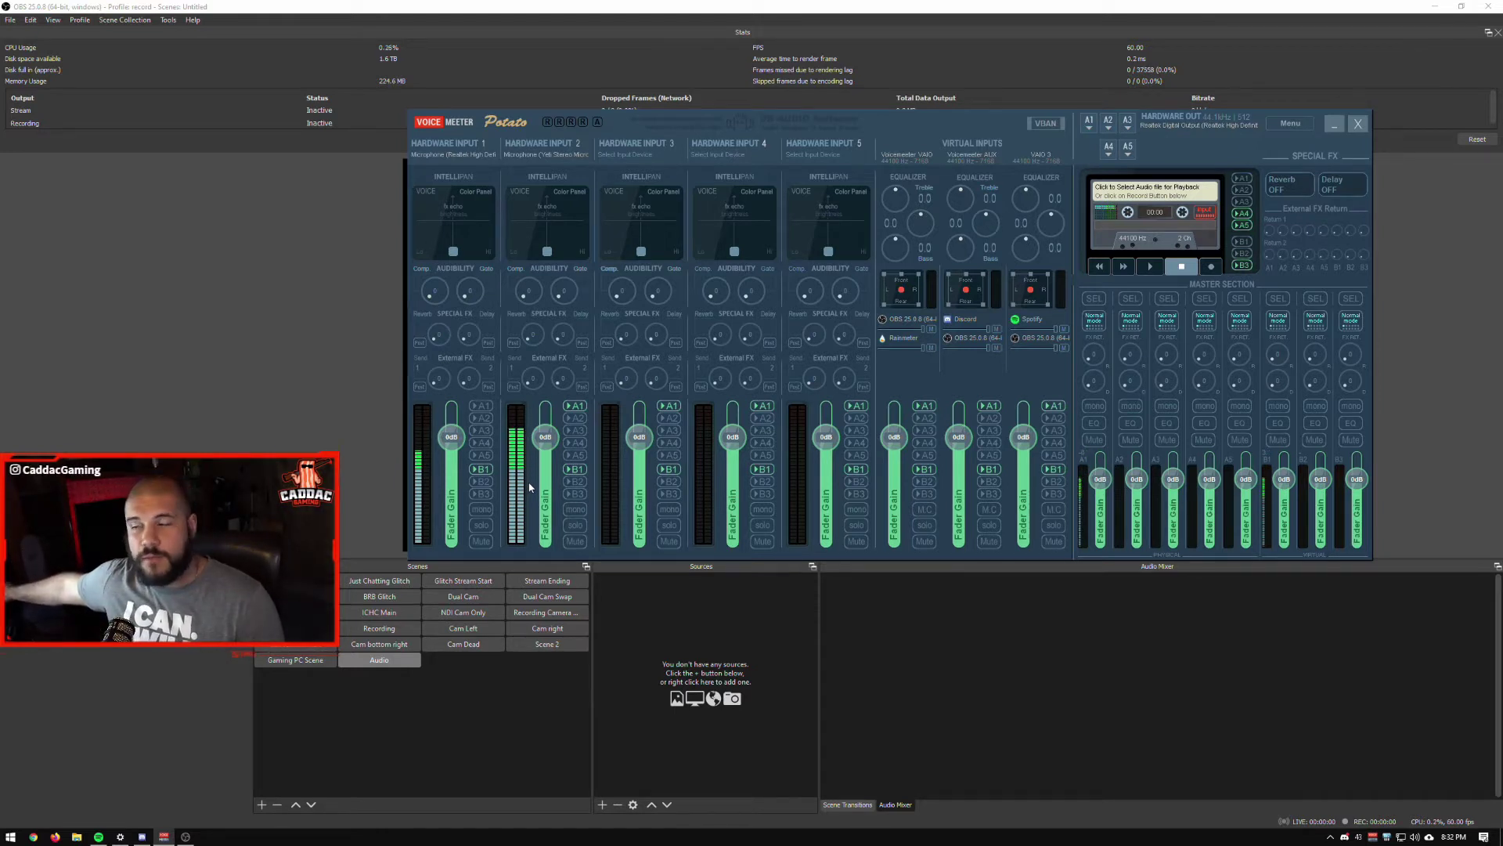
left_click(582, 410)
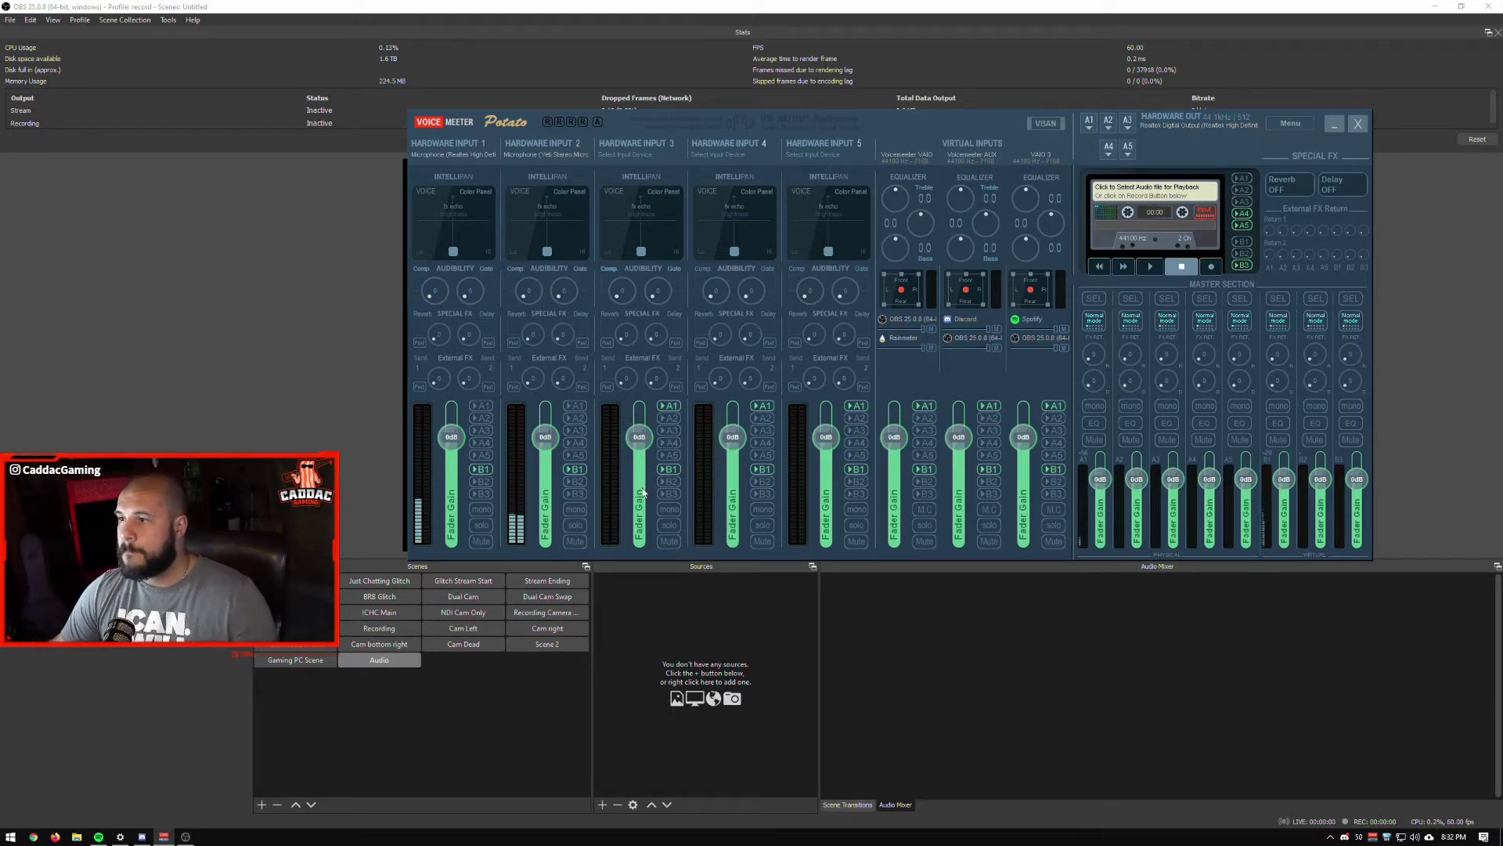
left_click(579, 471)
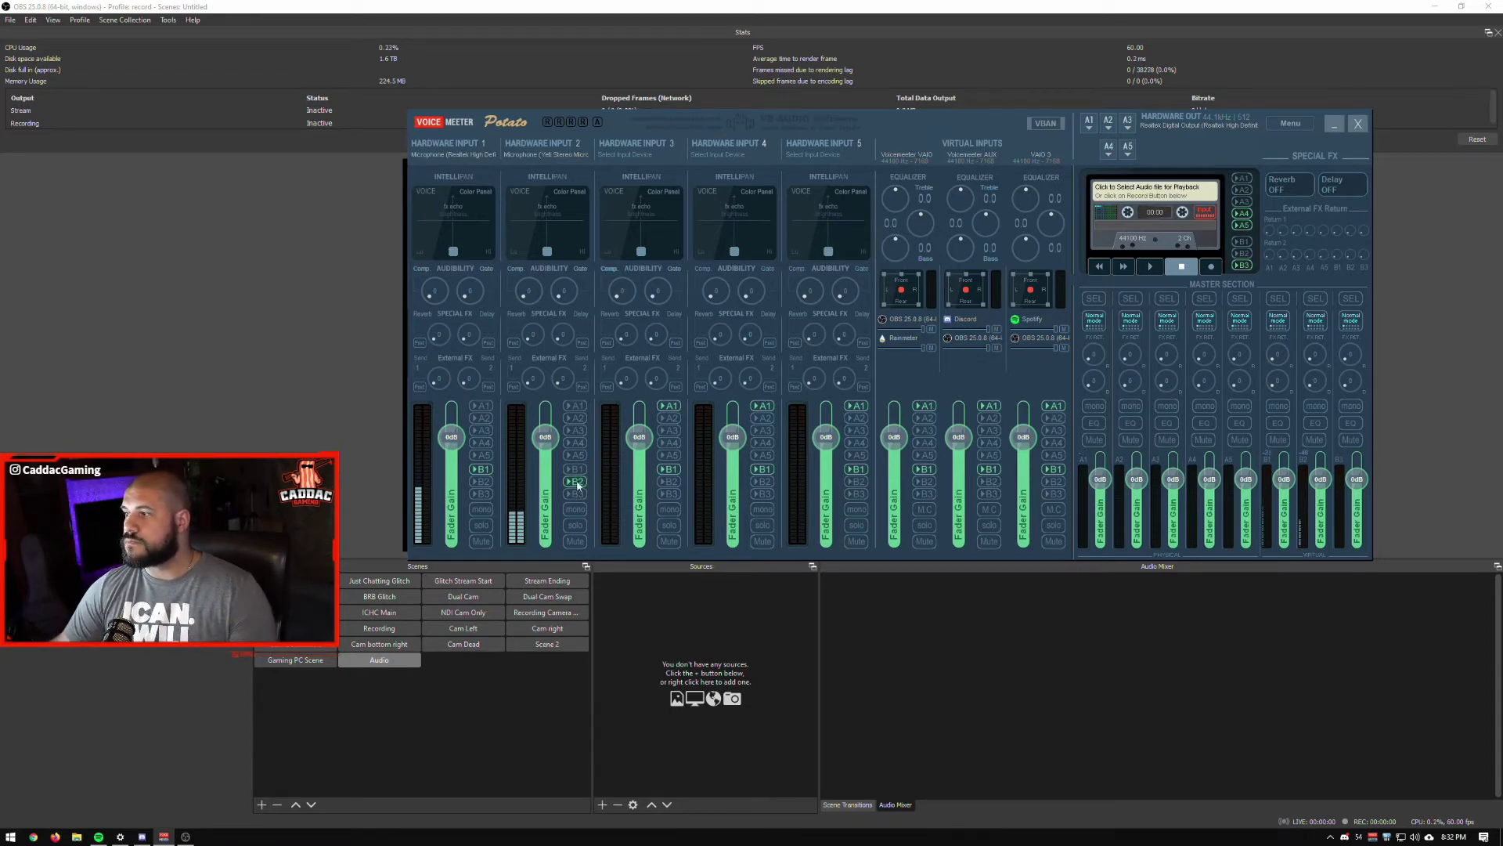
Switch to OBS and add an Audio Input Capture source named Microphone that uses the VoiceMeeter Output (VB-Audio VoiceMeeter VAIO) device
left_click(660, 599)
right_click(659, 601)
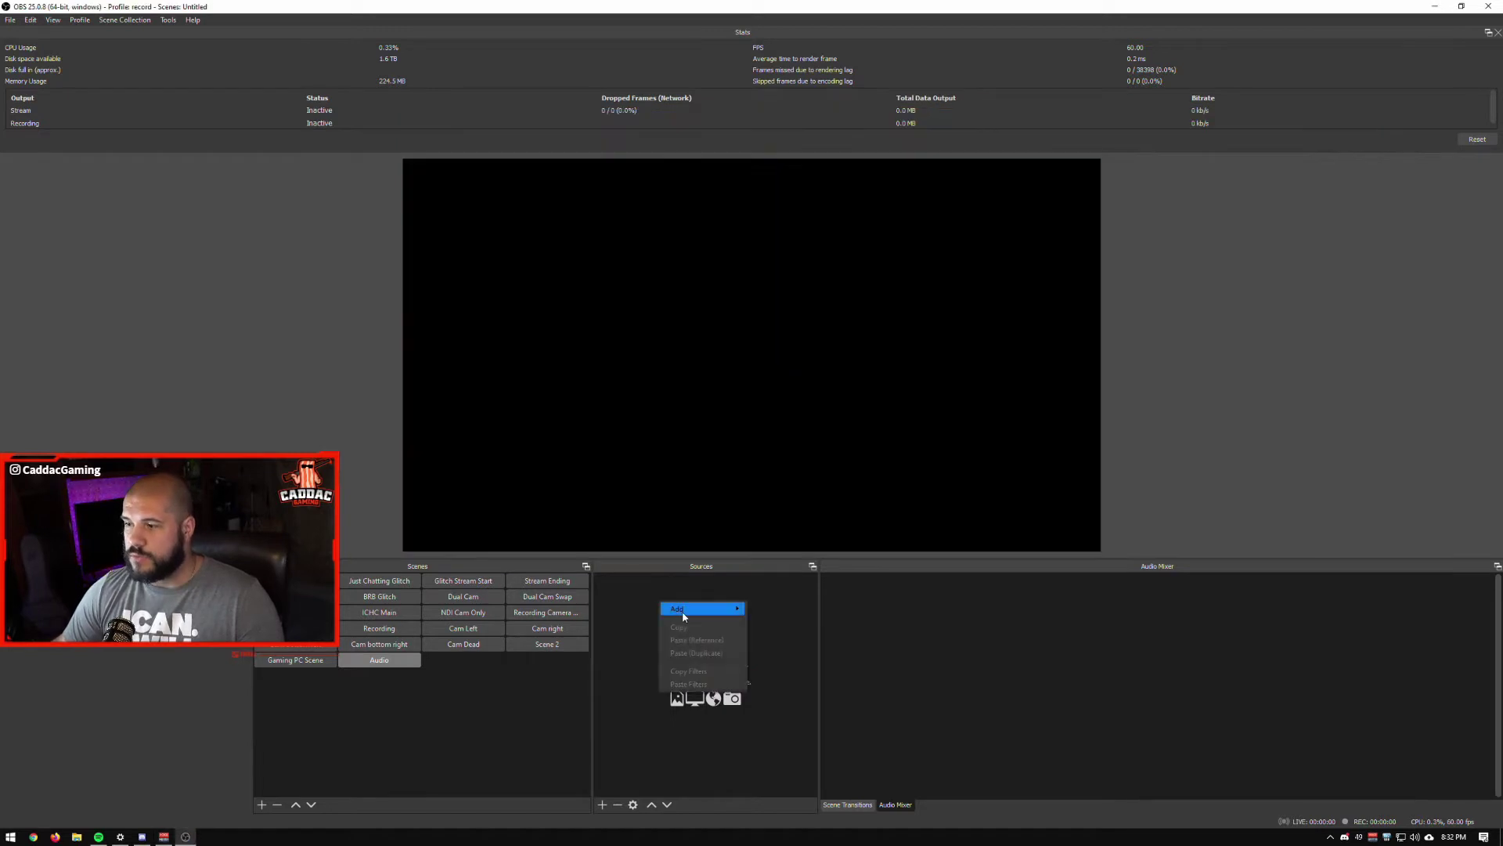
mouse_move(682, 615)
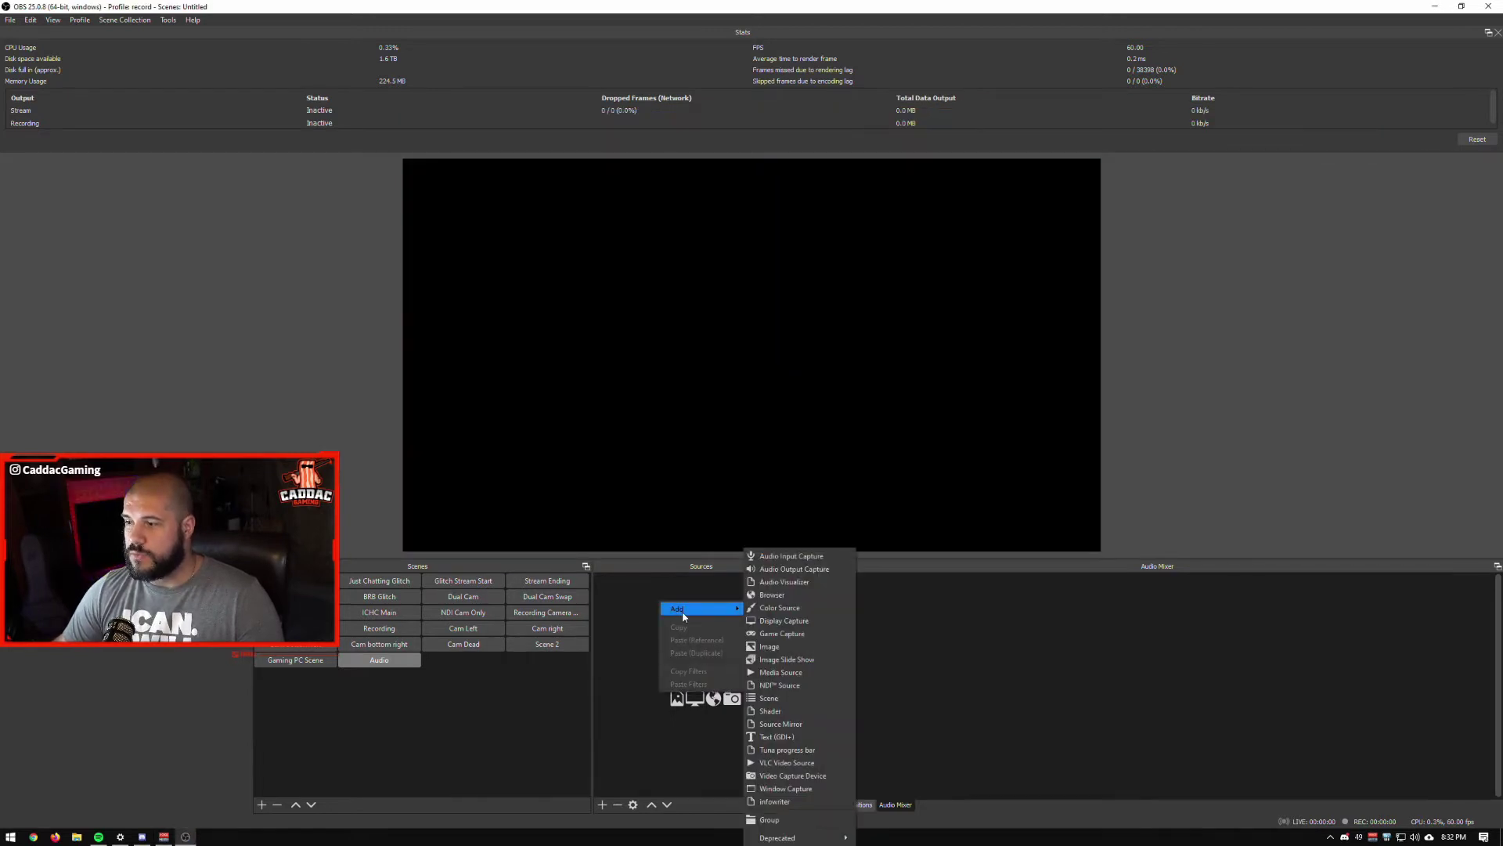
left_click(797, 557)
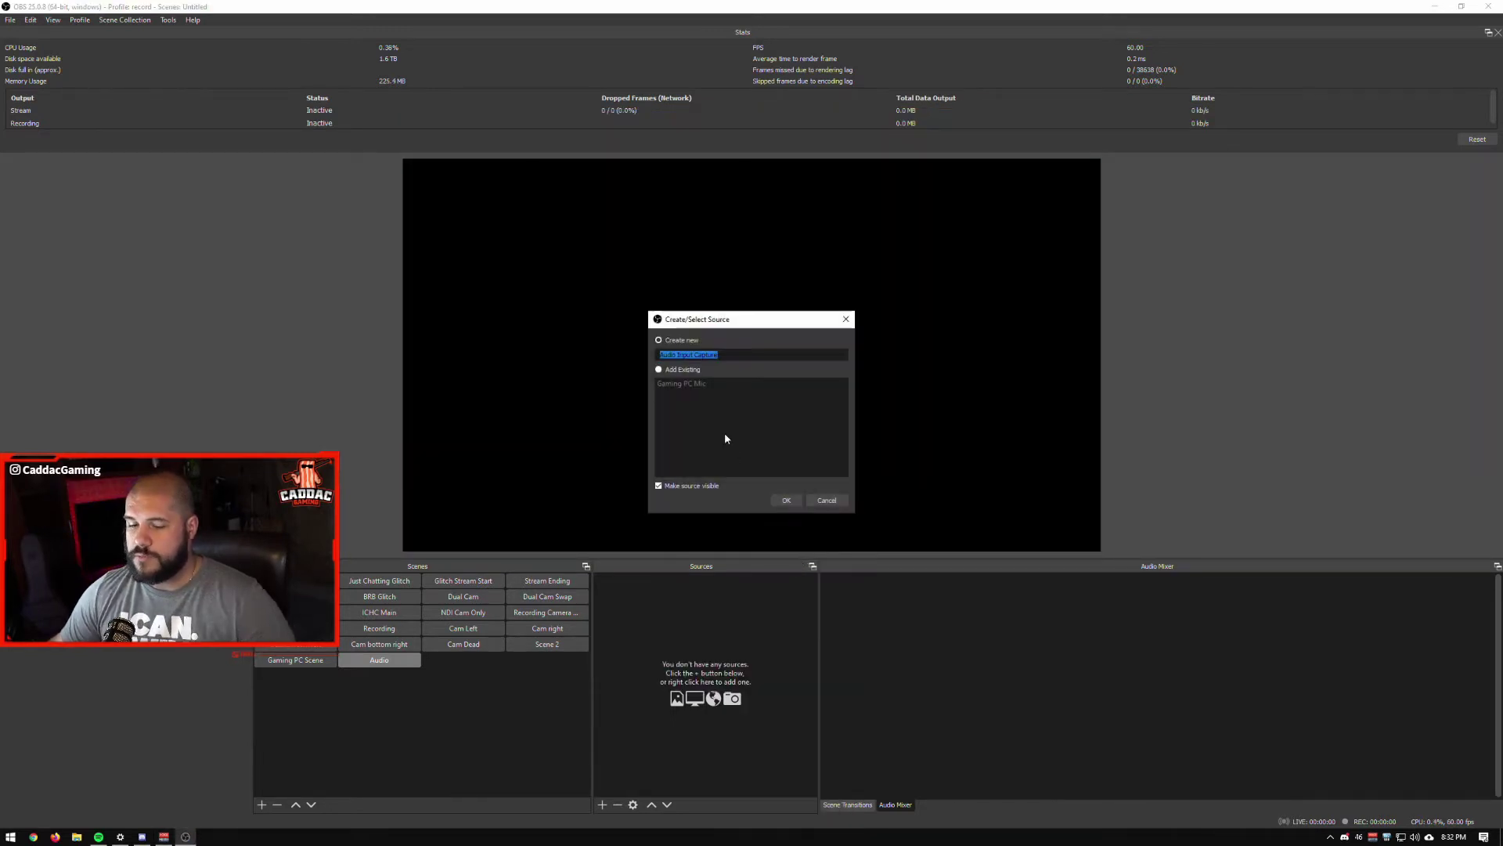
type("M")
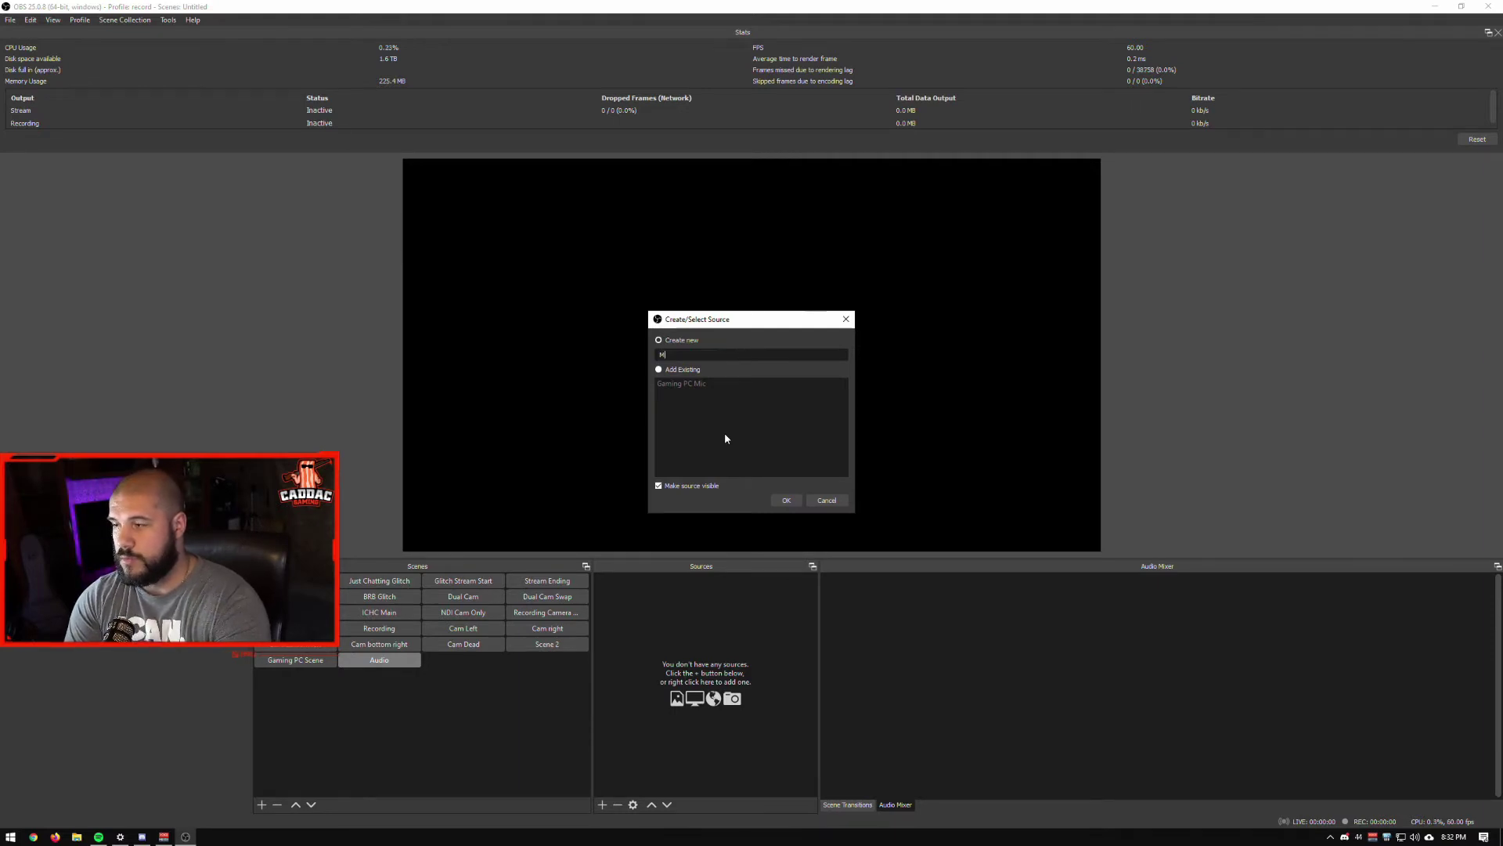
type("icrophone")
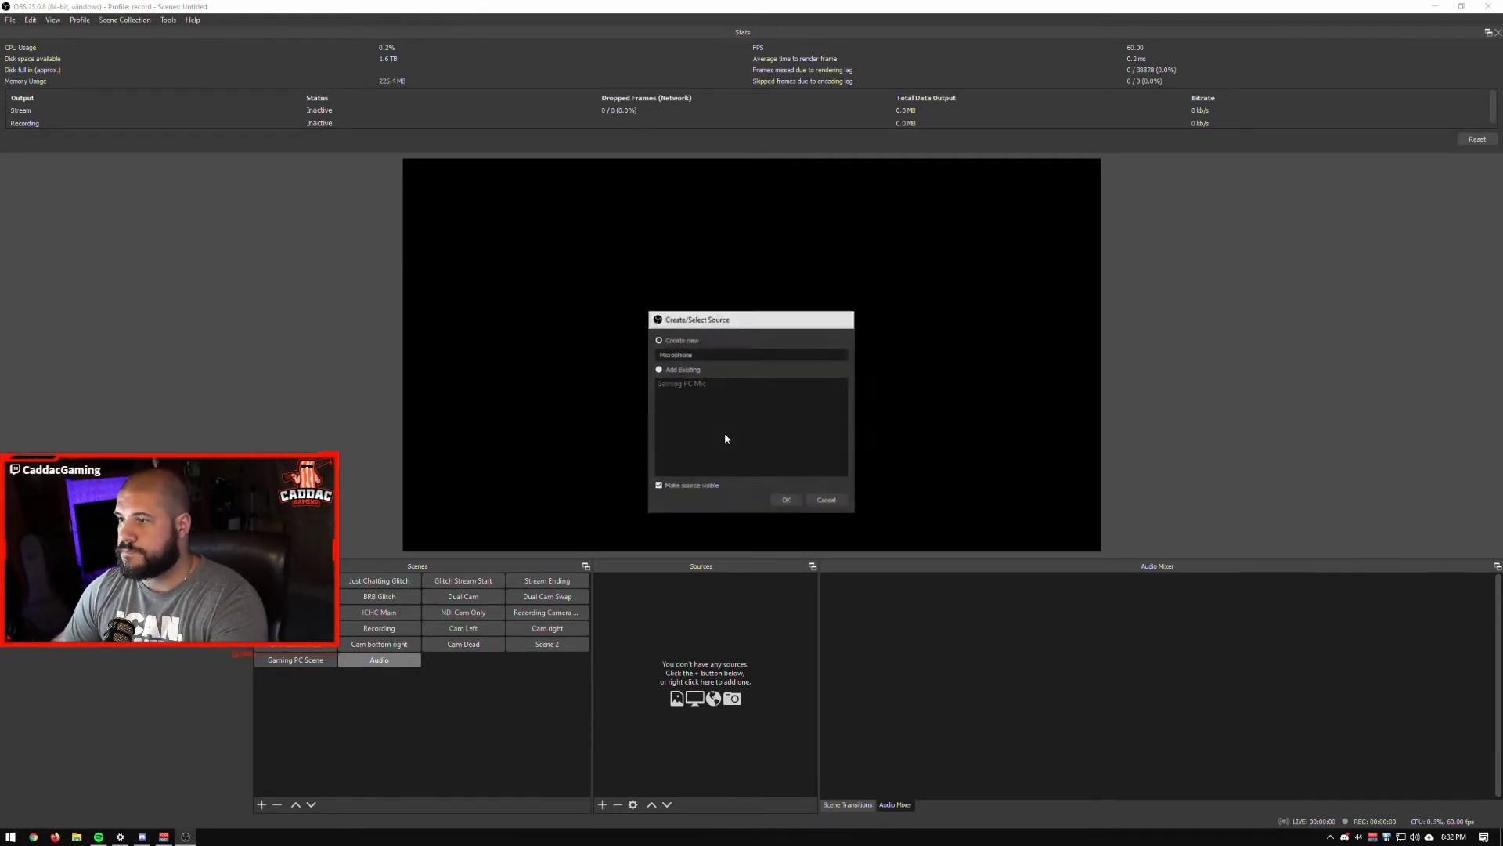
key("Return")
left_click(613, 36)
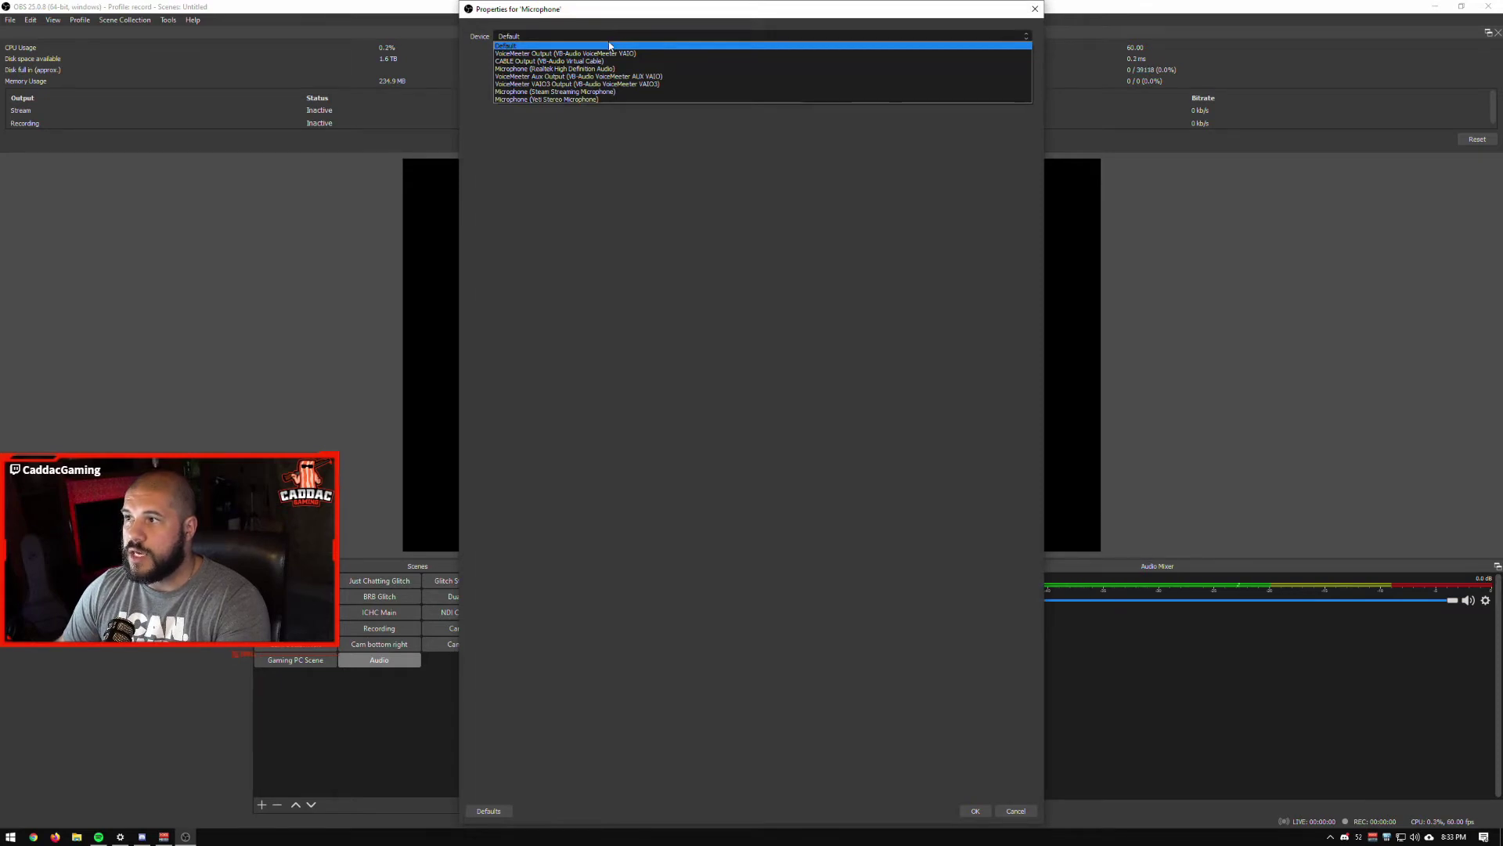
left_click(565, 53)
left_click(973, 811)
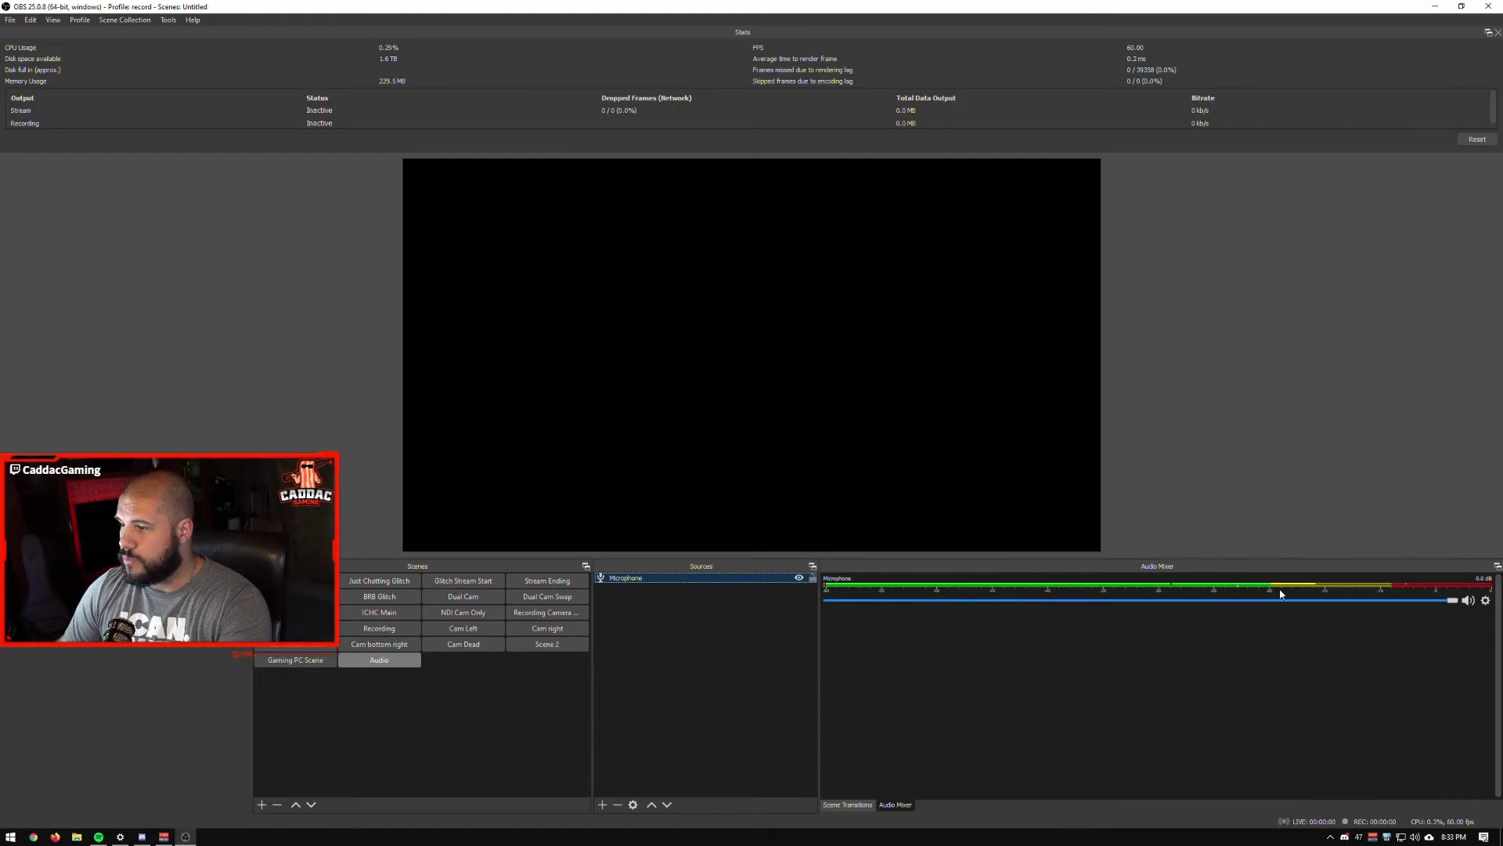
Add an Audio Input Capture source named Yeti that uses the VoiceMeeter Aux Output (VB-Audio VoiceMeeter AUX VAIO) device
right_click(695, 611)
mouse_move(740, 617)
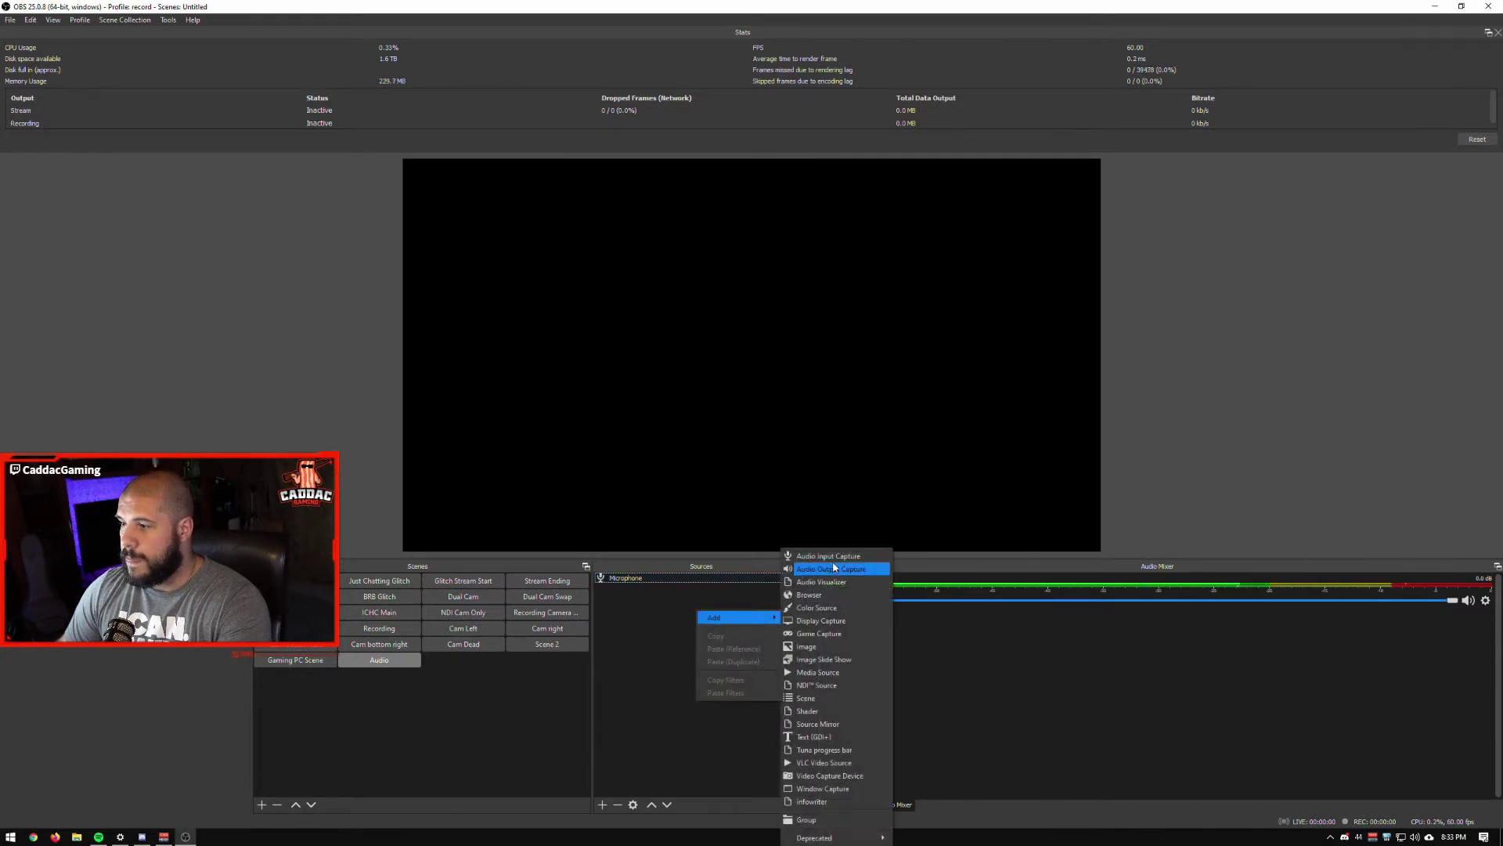
left_click(833, 557)
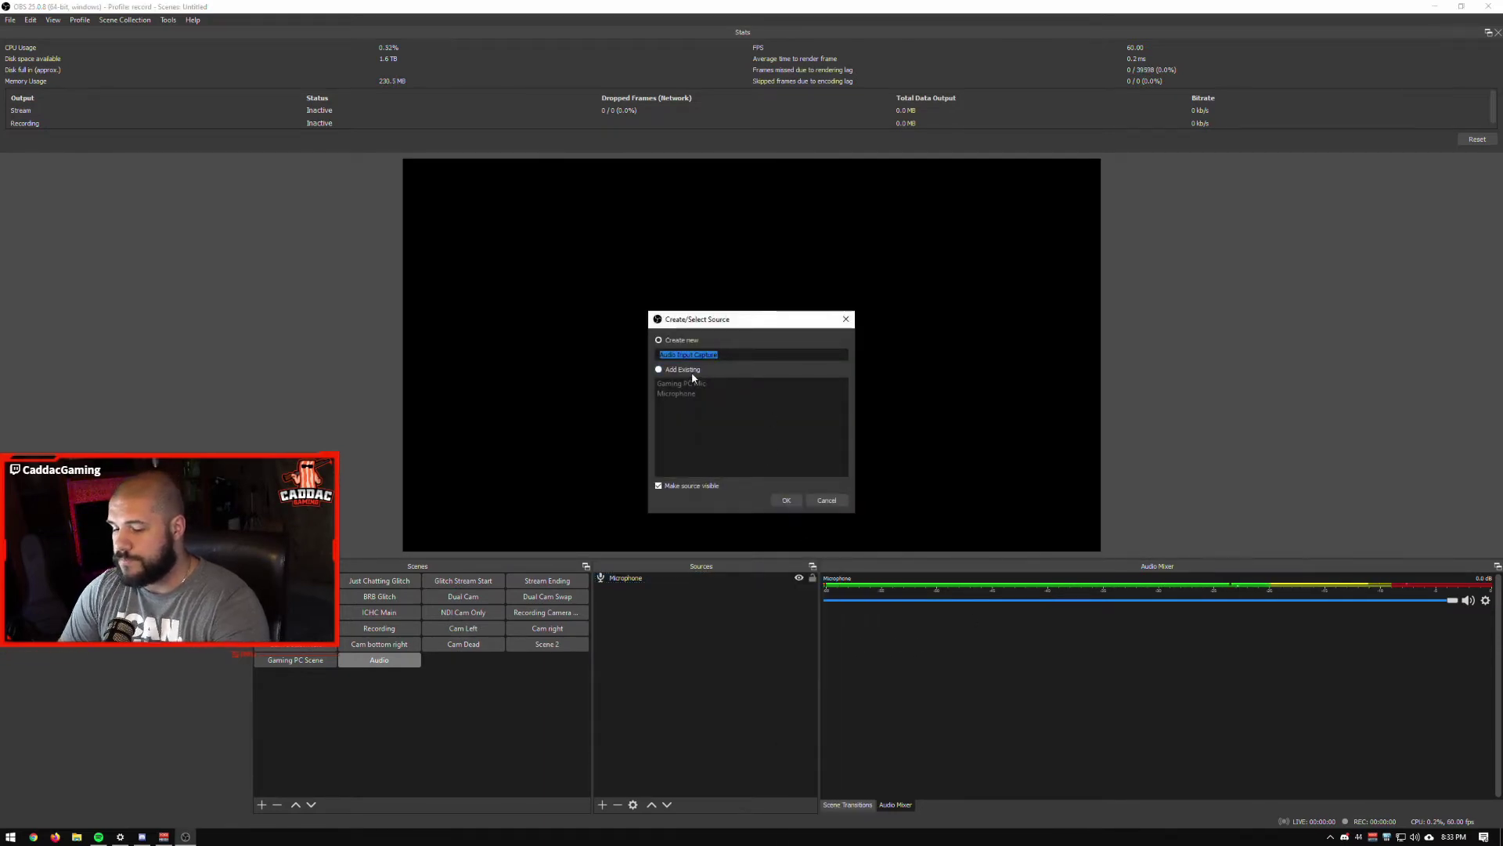
type("Yeti")
key("Return")
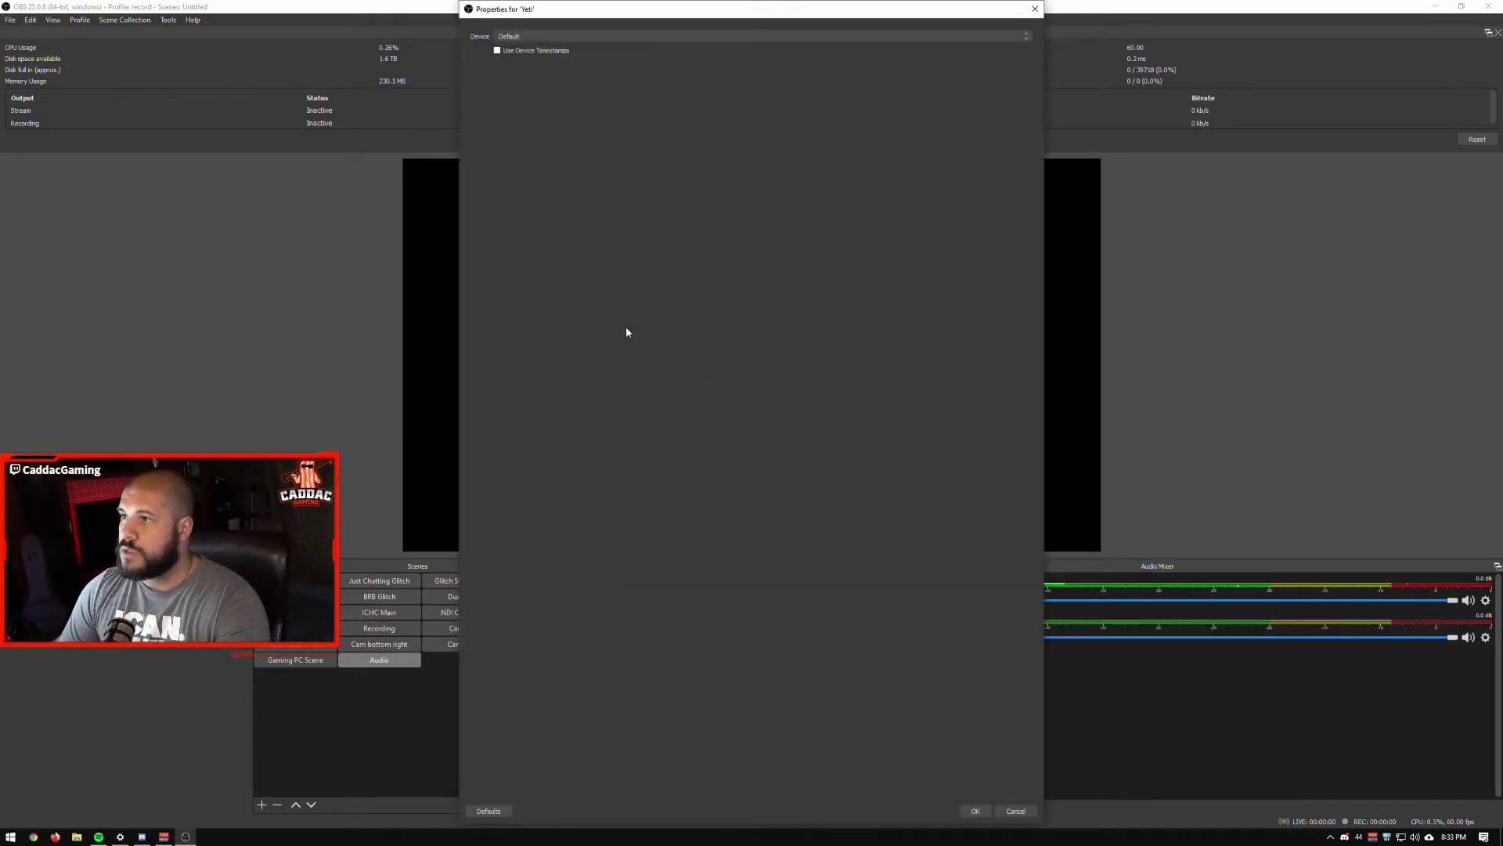
left_click(586, 36)
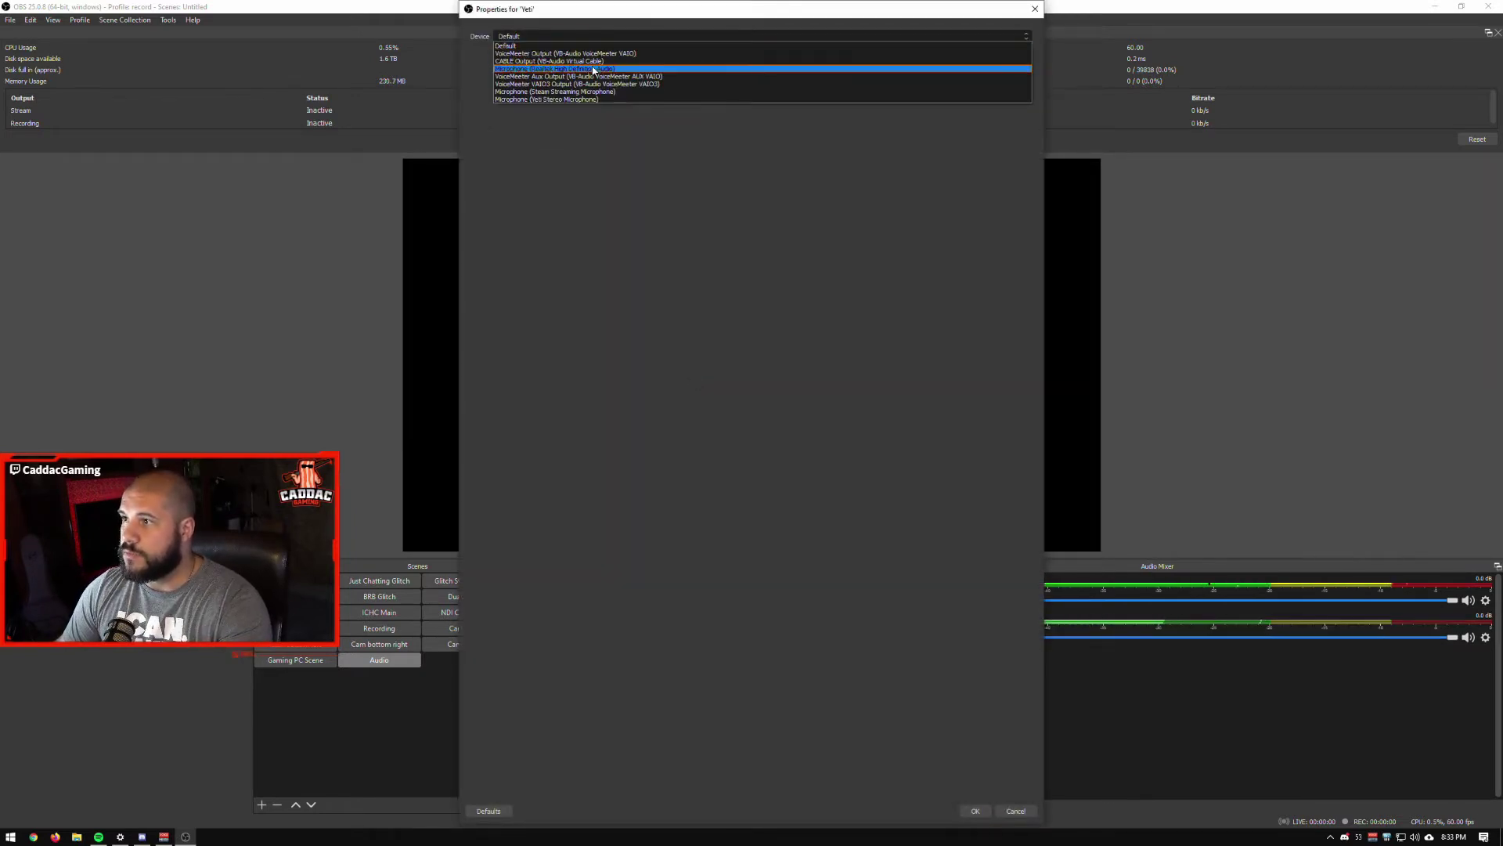
left_click(578, 76)
left_click(975, 811)
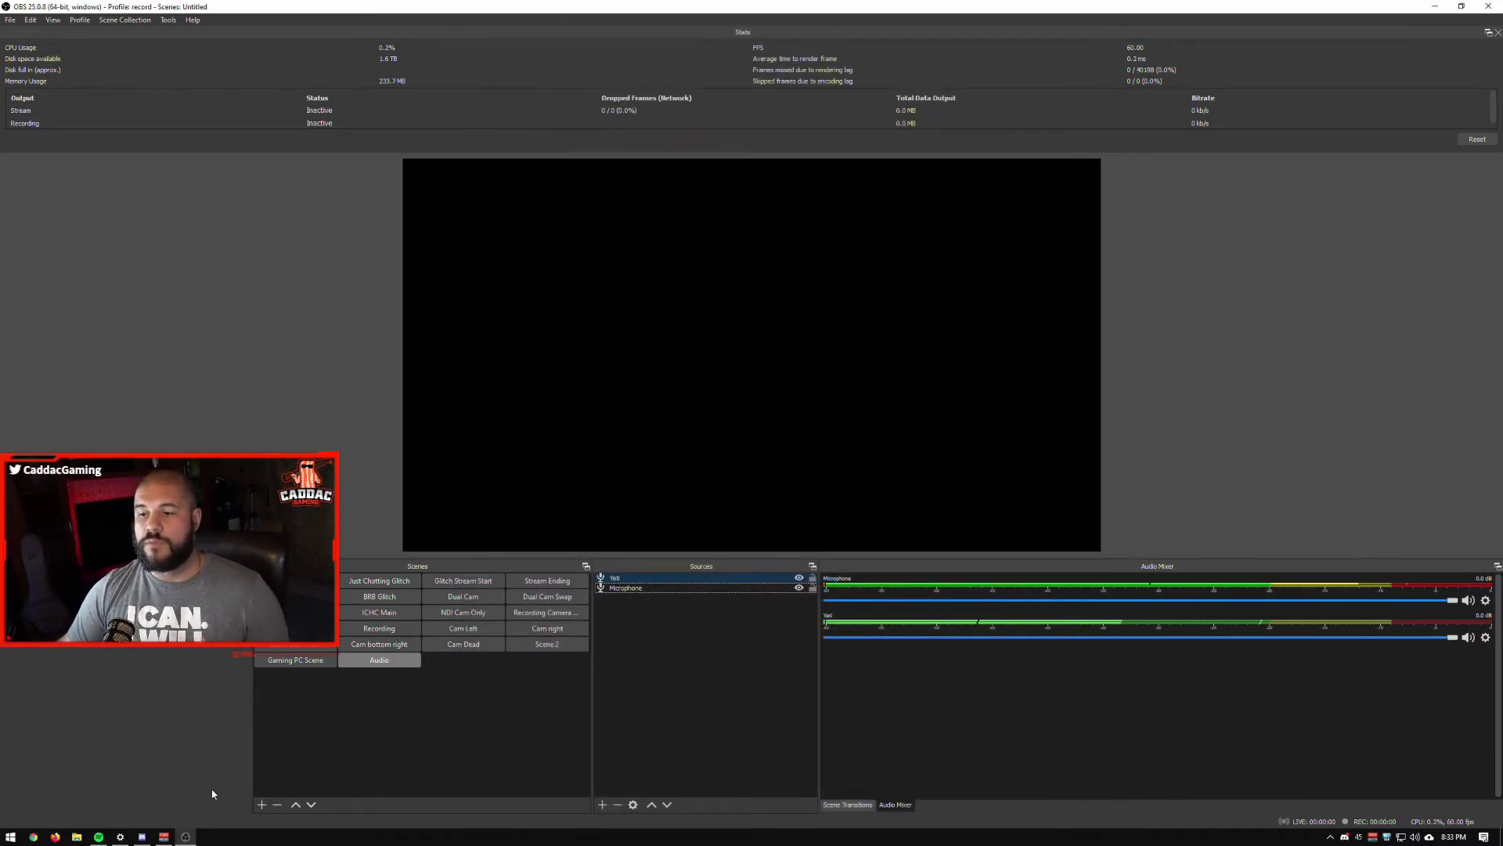
Switch to VoiceMeeter and raise the Gate of Hardware Input 2 to about 1.1
left_click(169, 835)
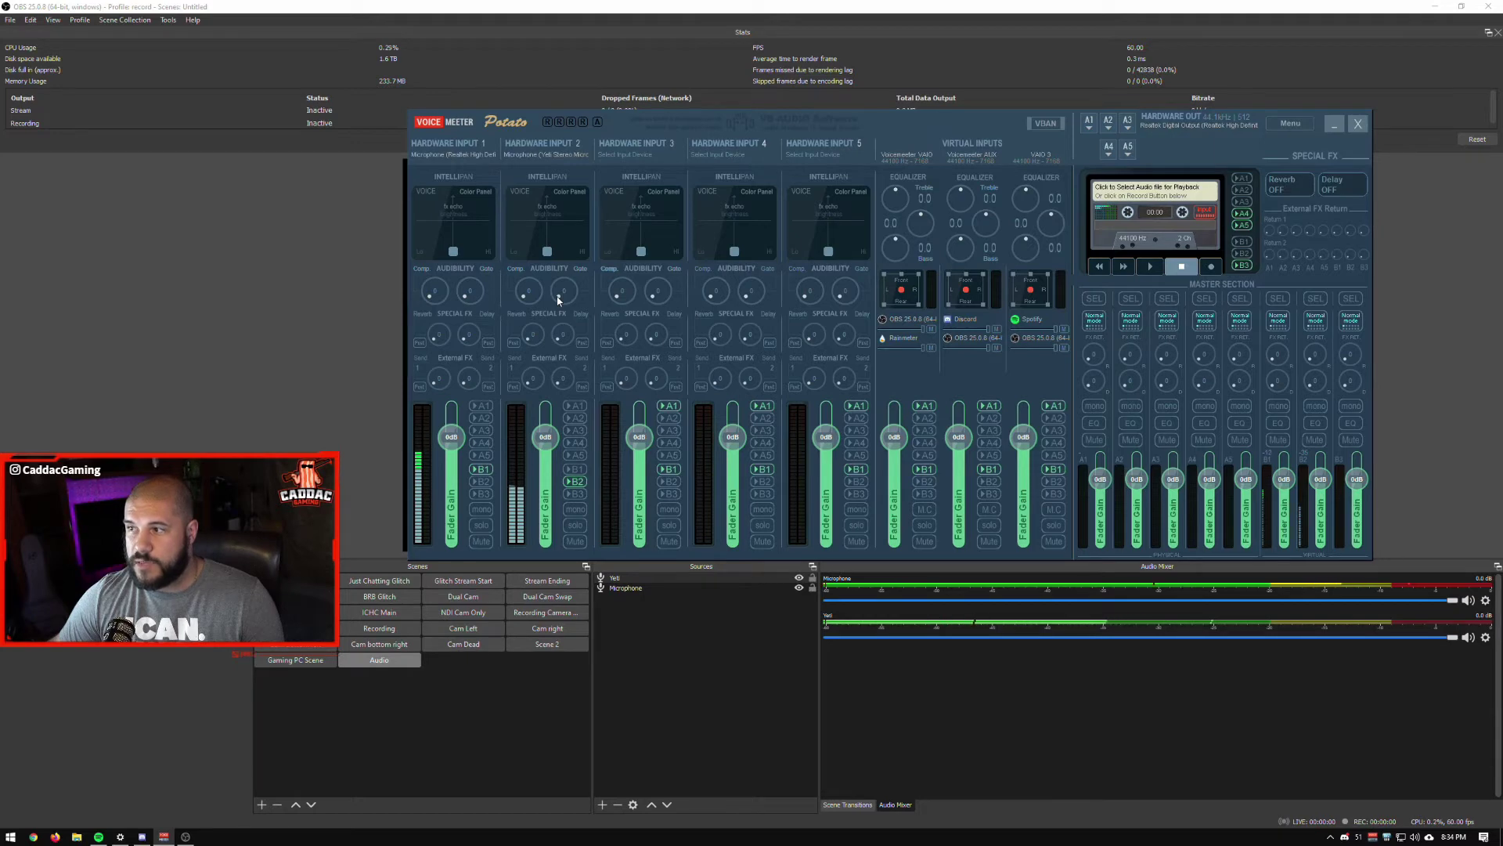
left_click_drag(558, 300, 557, 296)
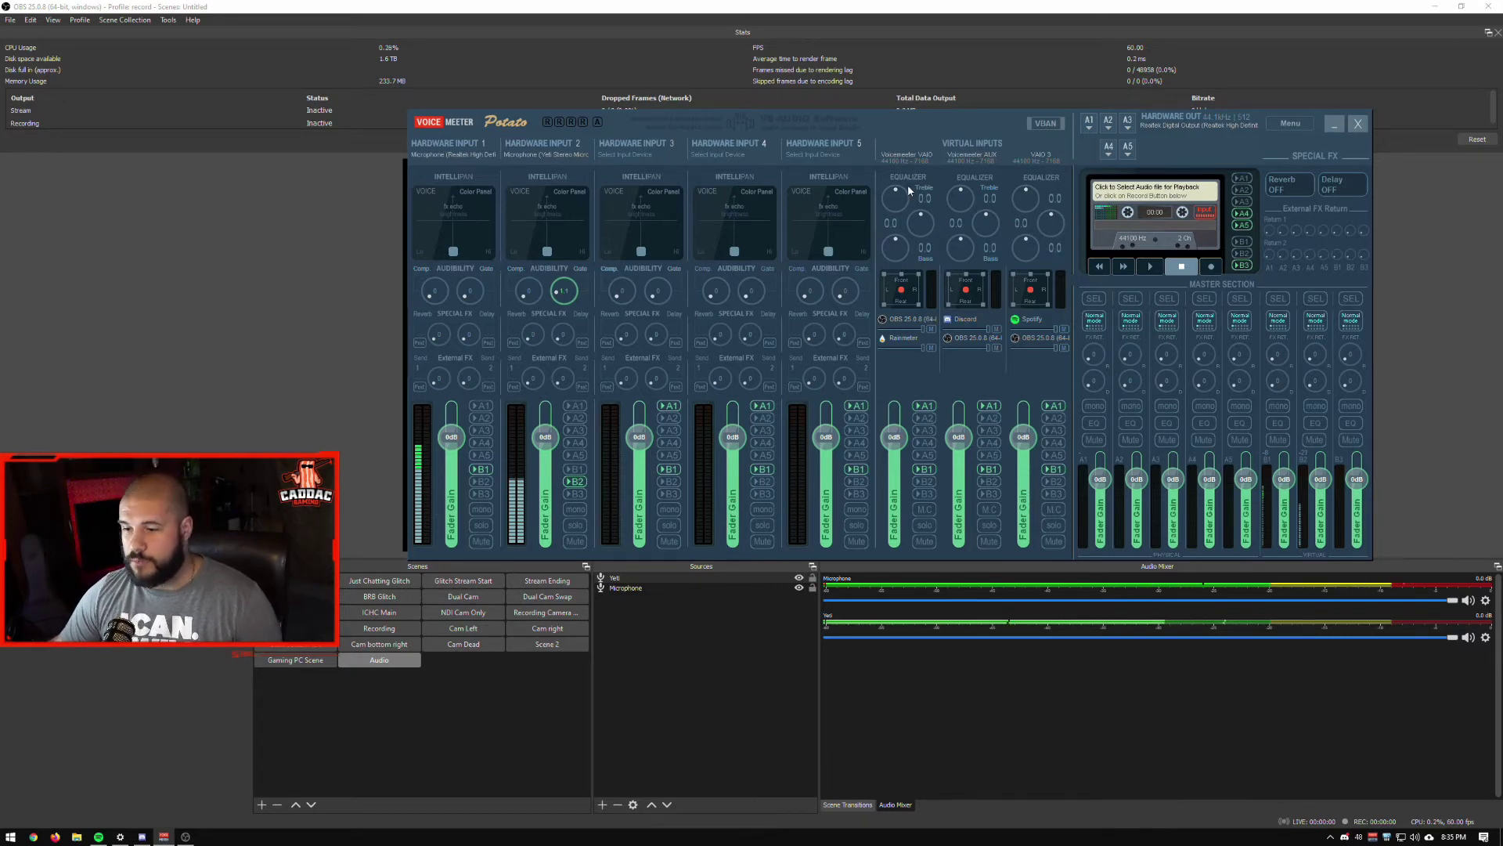
Open the Windows sound options, and bring up the video playing in VLC media player
right_click(1416, 841)
left_click(1378, 765)
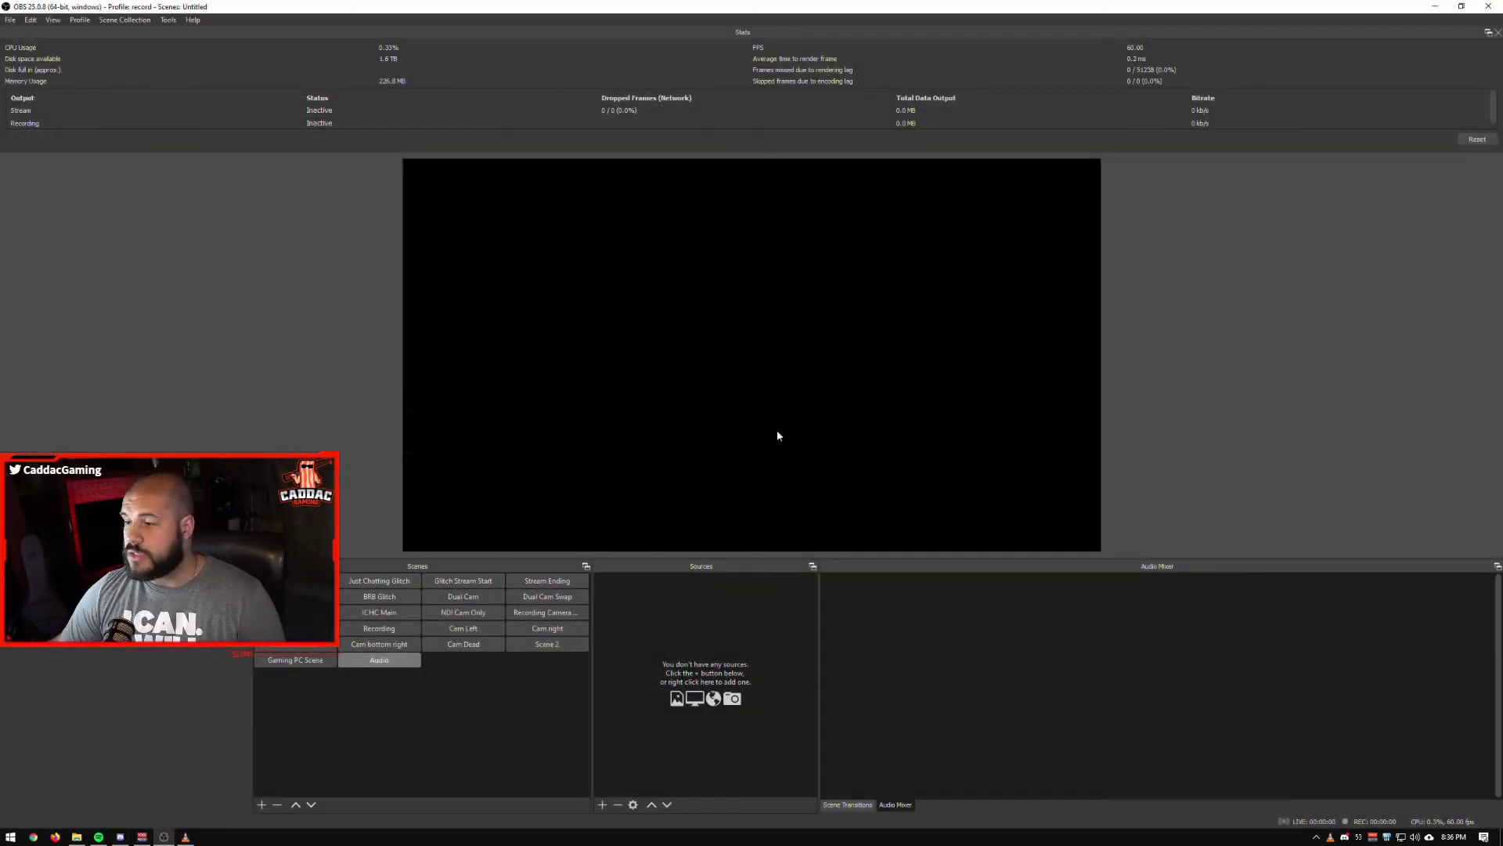
left_click(186, 836)
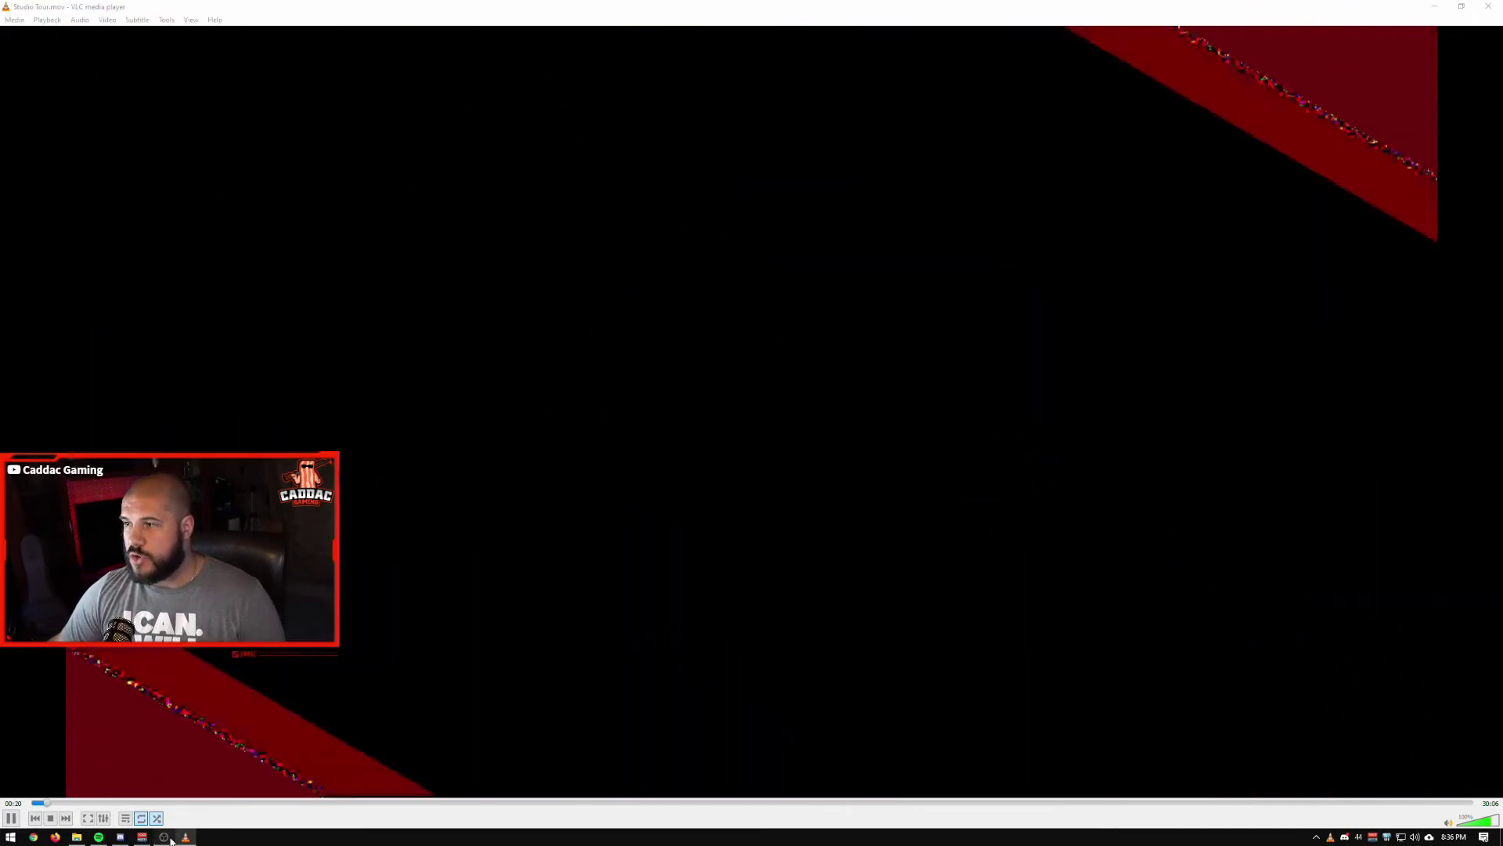
Switch to OBS and add an Audio Output Capture source named Game that uses the VoiceMeeter Input (VB-Audio VoiceMeeter VAIO) device
left_click(163, 837)
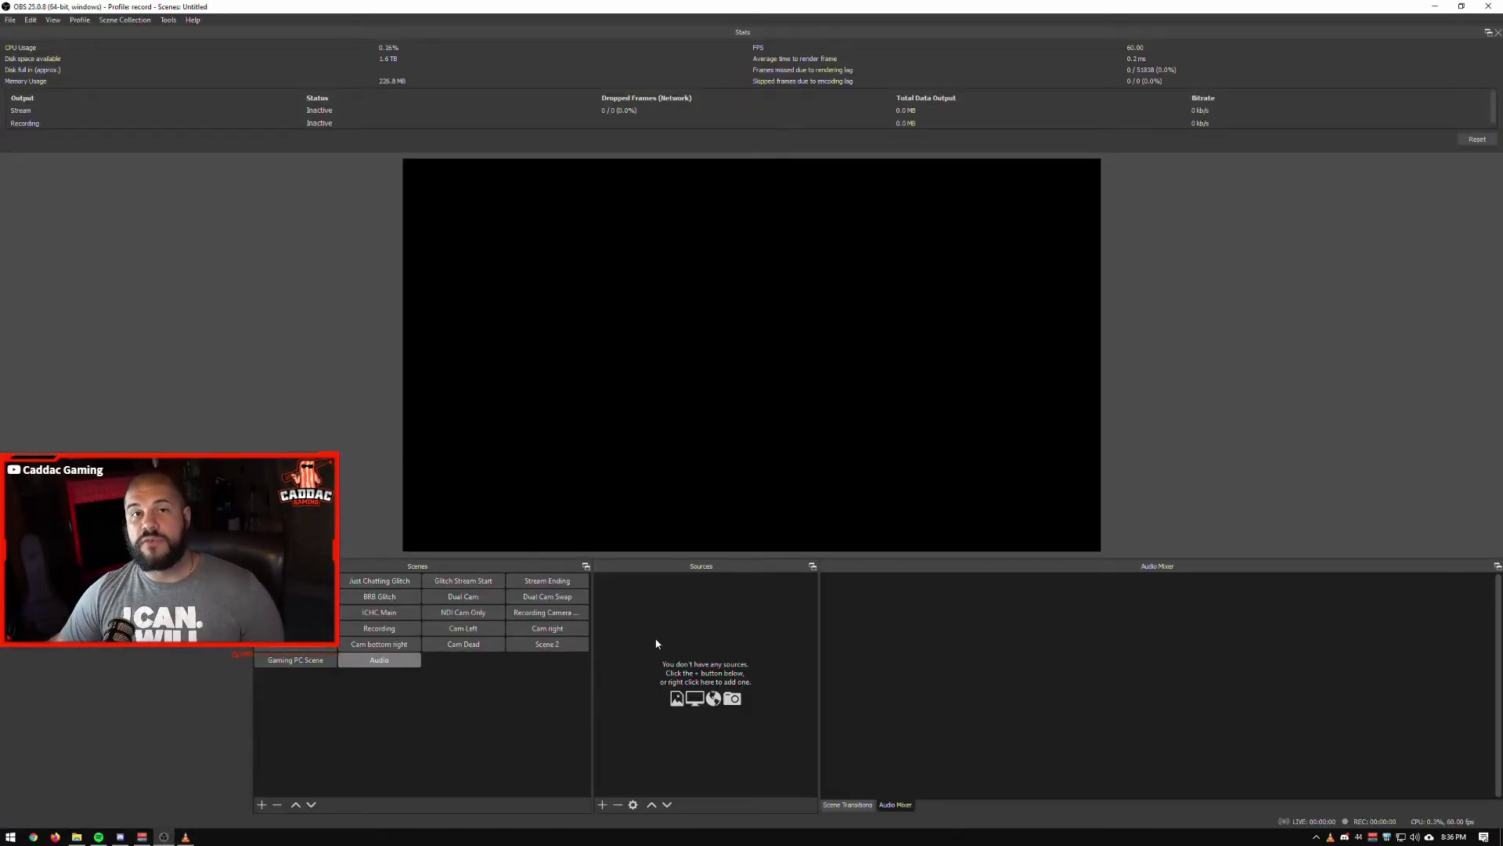
right_click(655, 584)
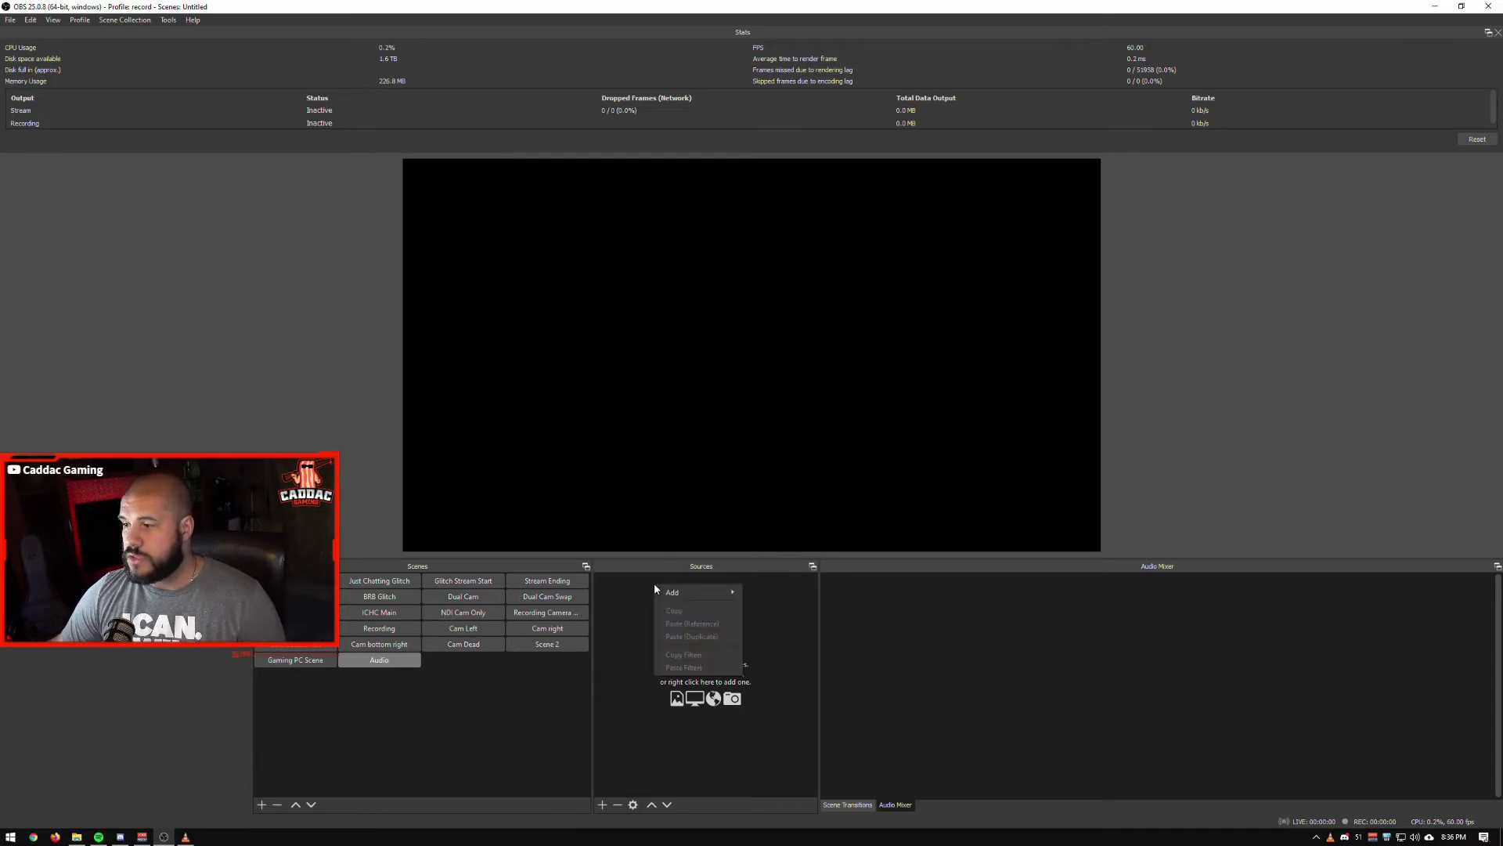
mouse_move(674, 592)
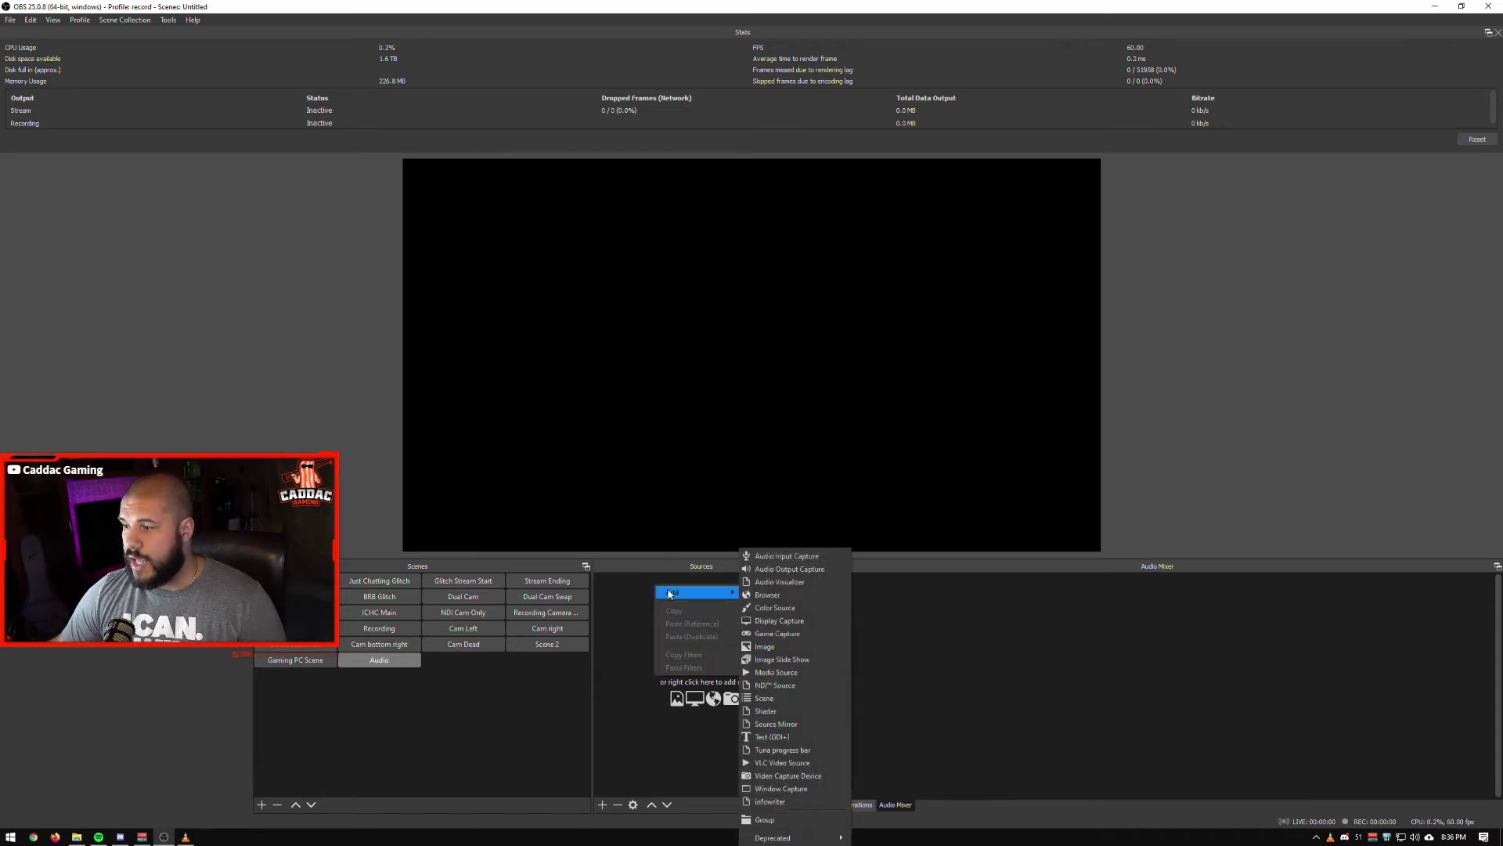
left_click(782, 570)
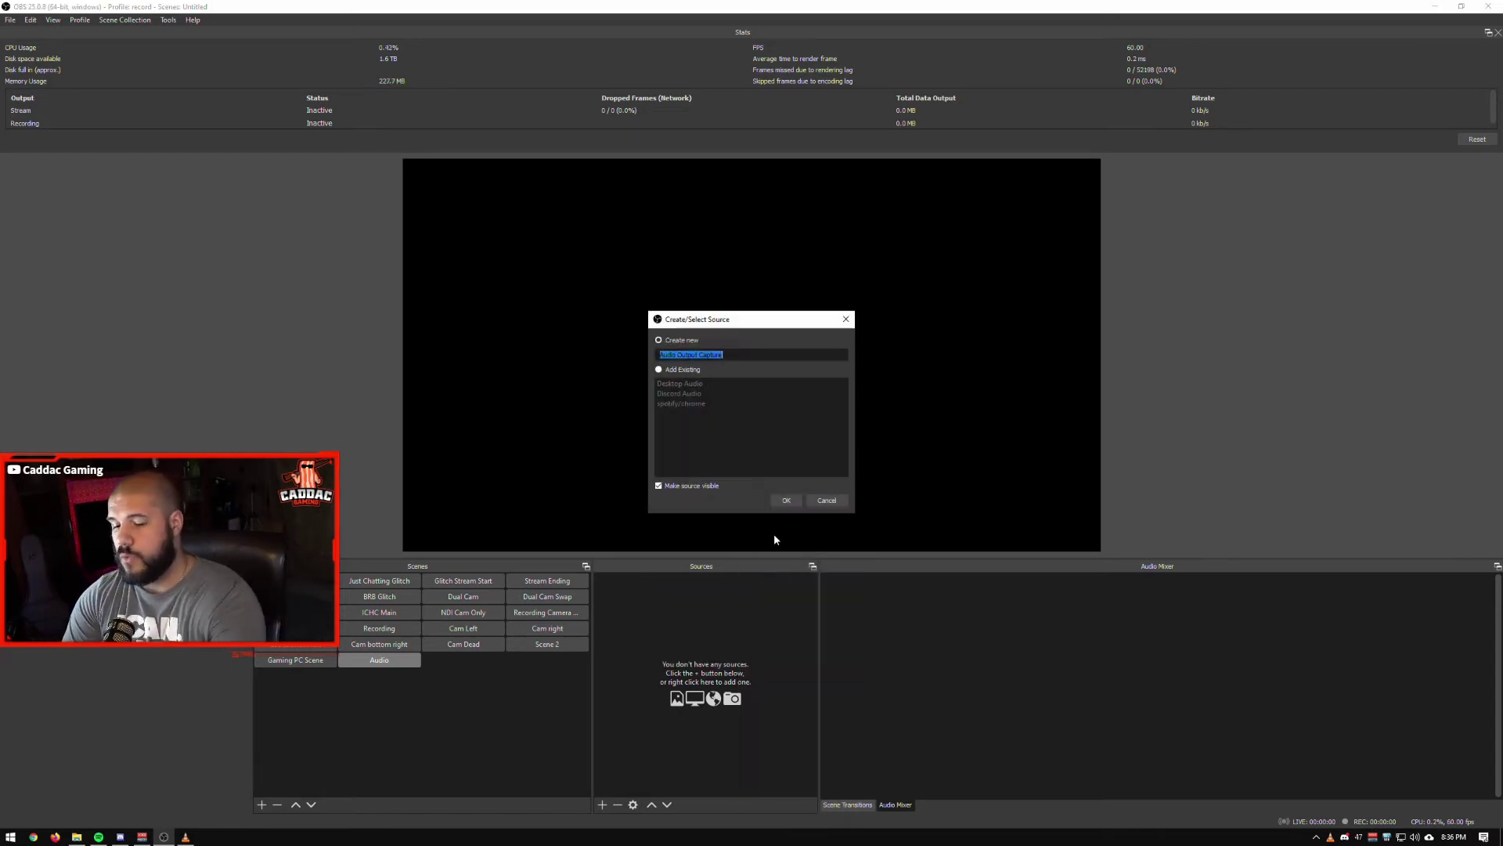
key("BackSpace")
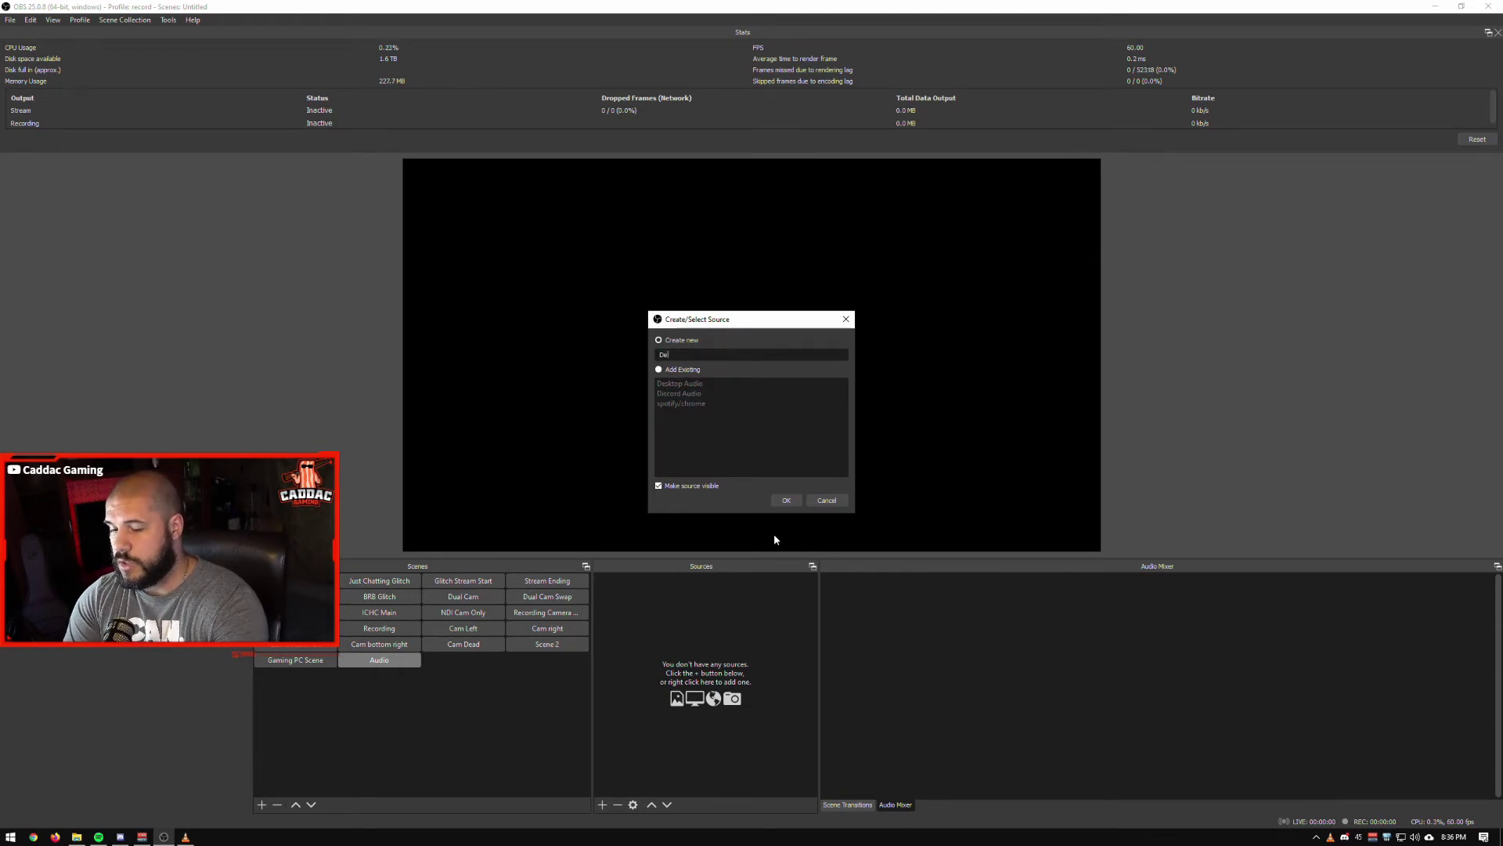
type("Game")
key("Return")
left_click(635, 36)
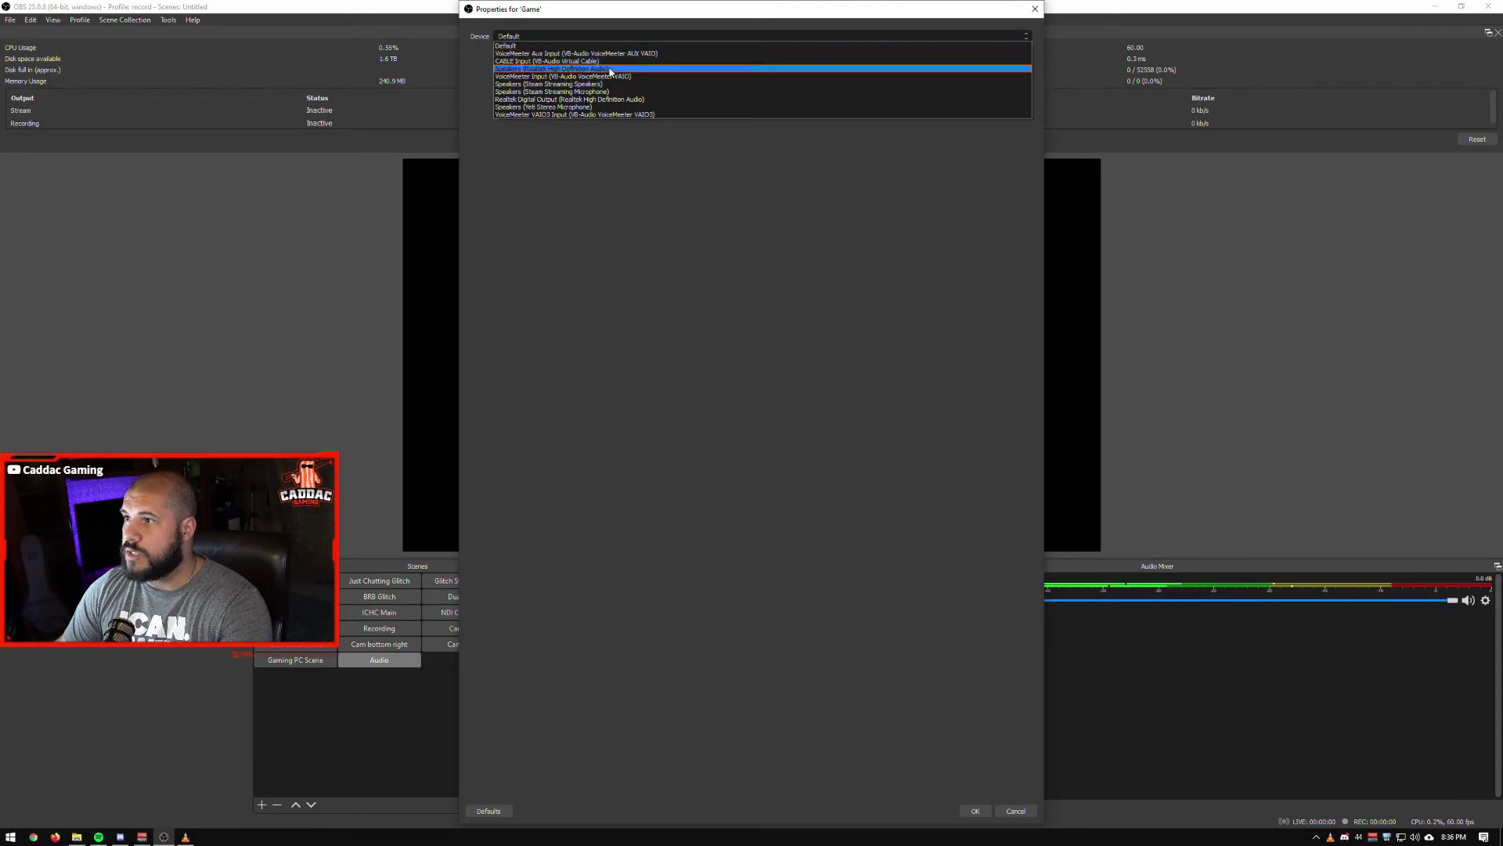
left_click(622, 76)
left_click(973, 809)
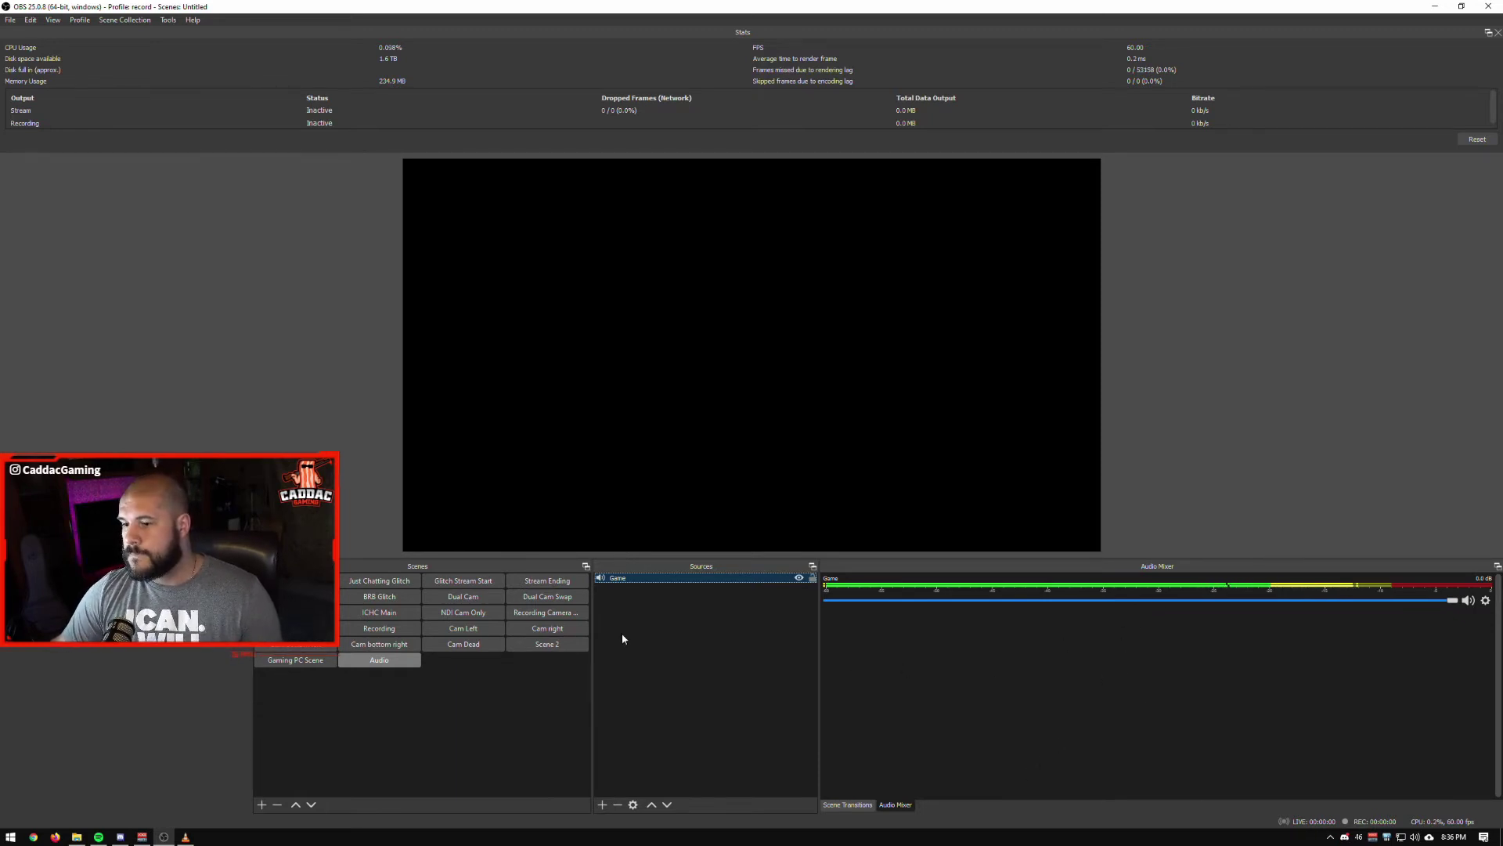
Switch to Discord, start the mic test in its Voice & Video settings, and check the virtual input levels in VoiceMeeter
left_click(147, 840)
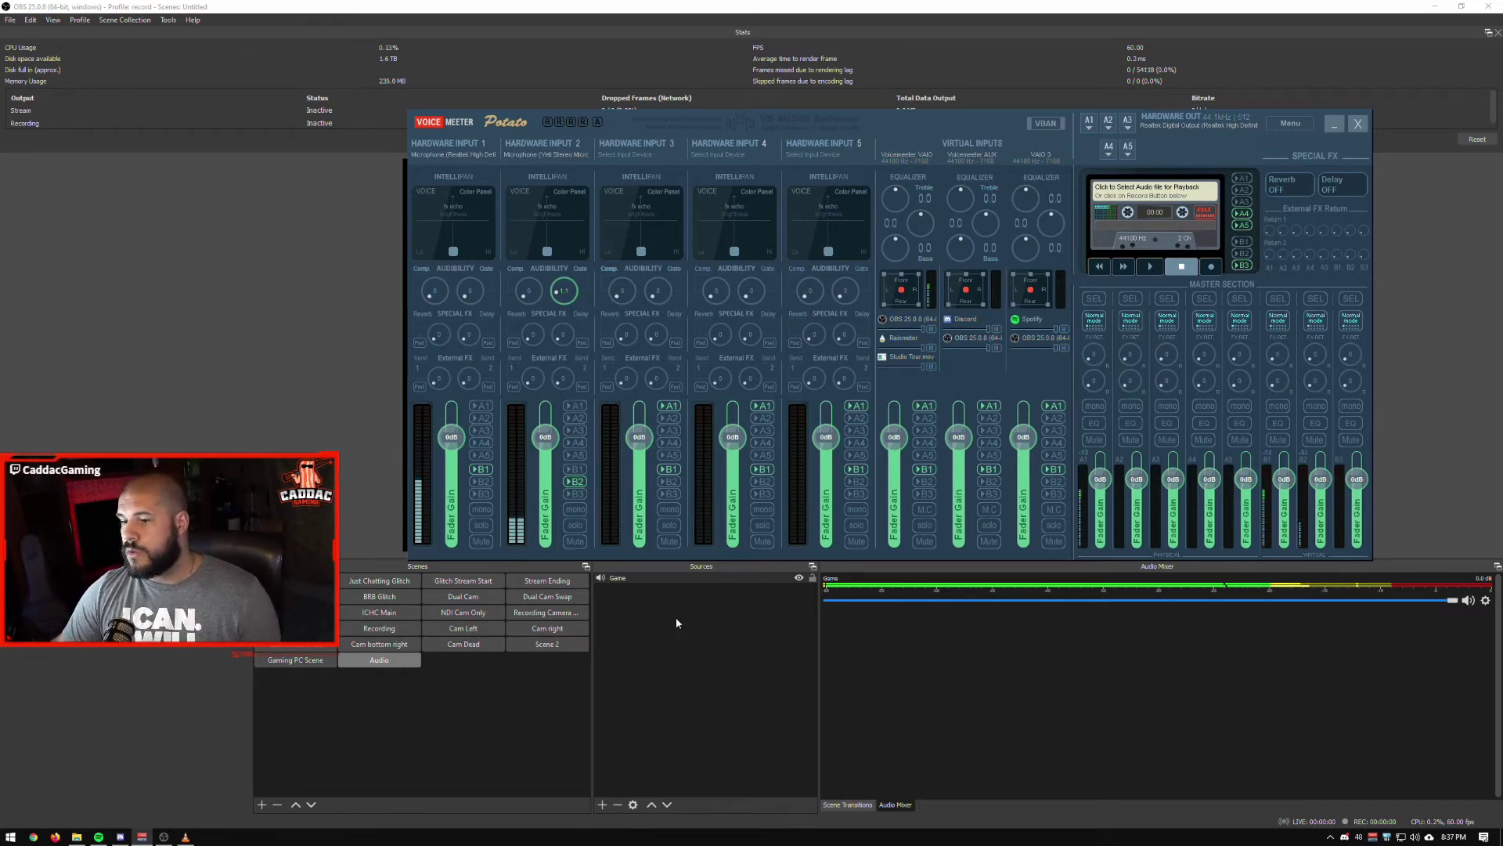
left_click(121, 837)
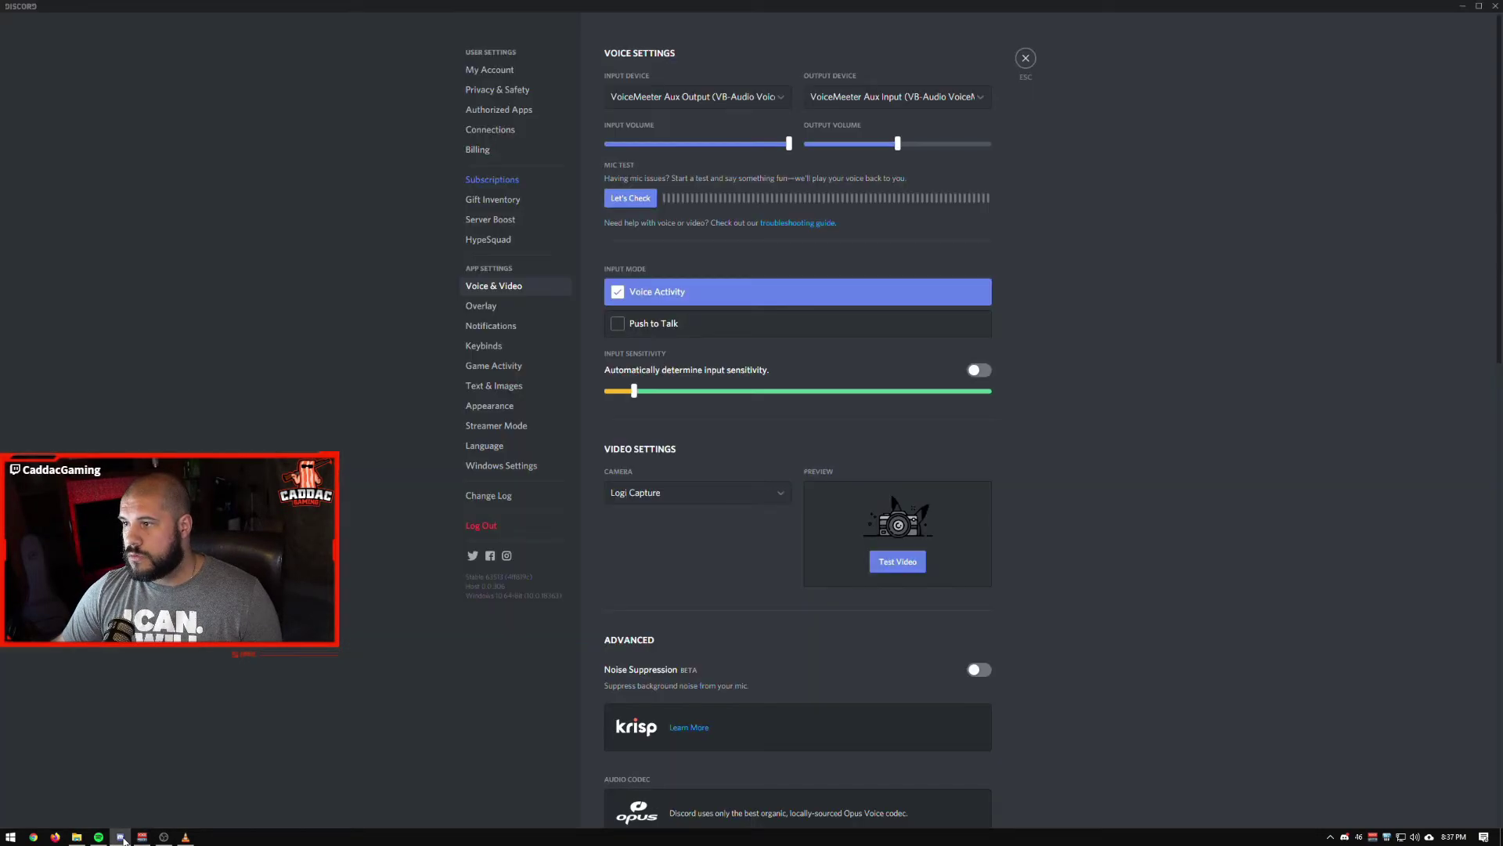
left_click(1026, 58)
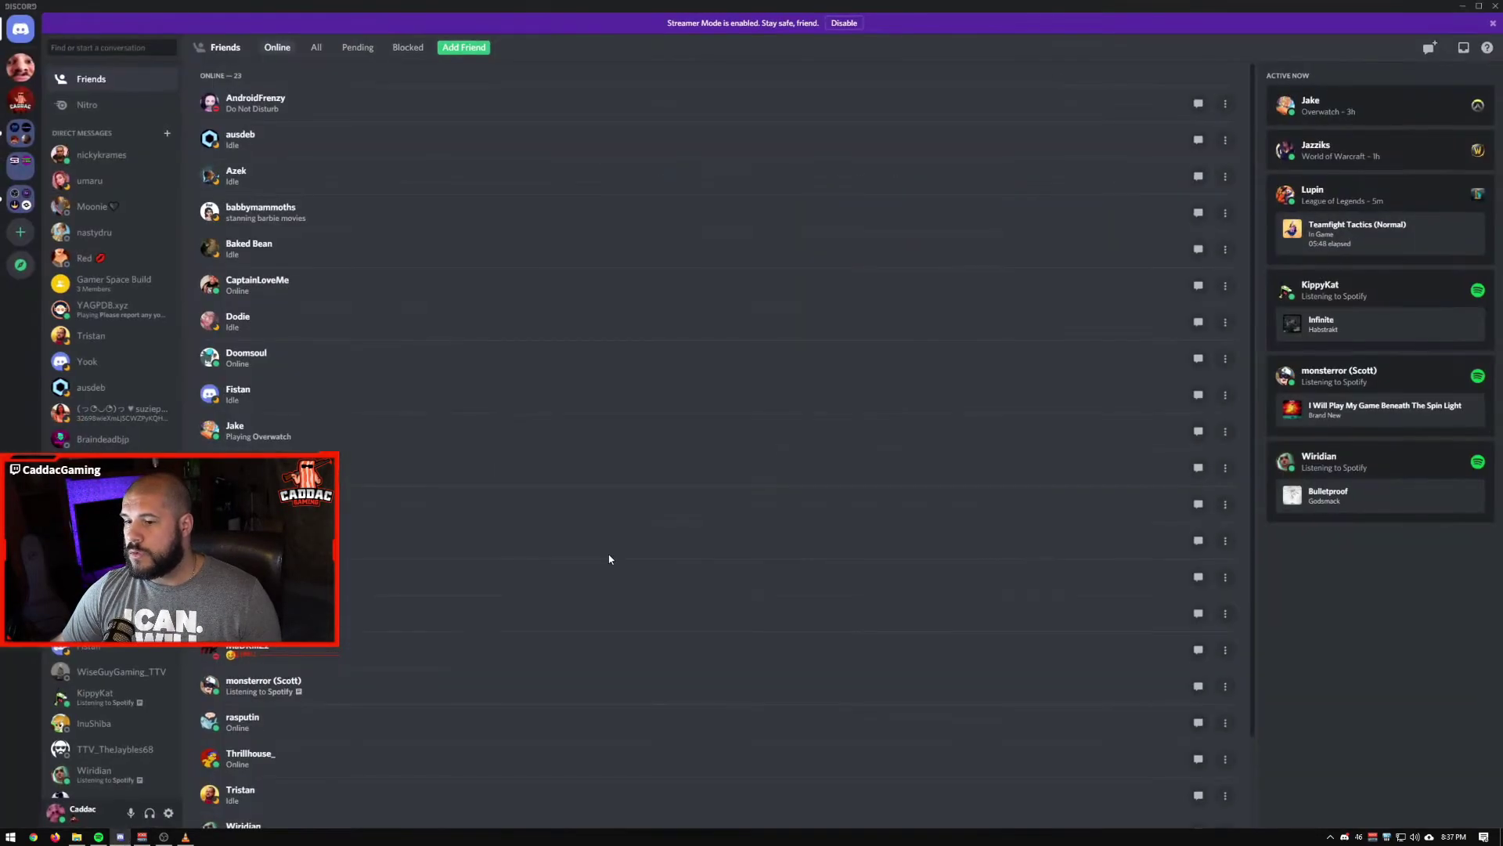
left_click(171, 813)
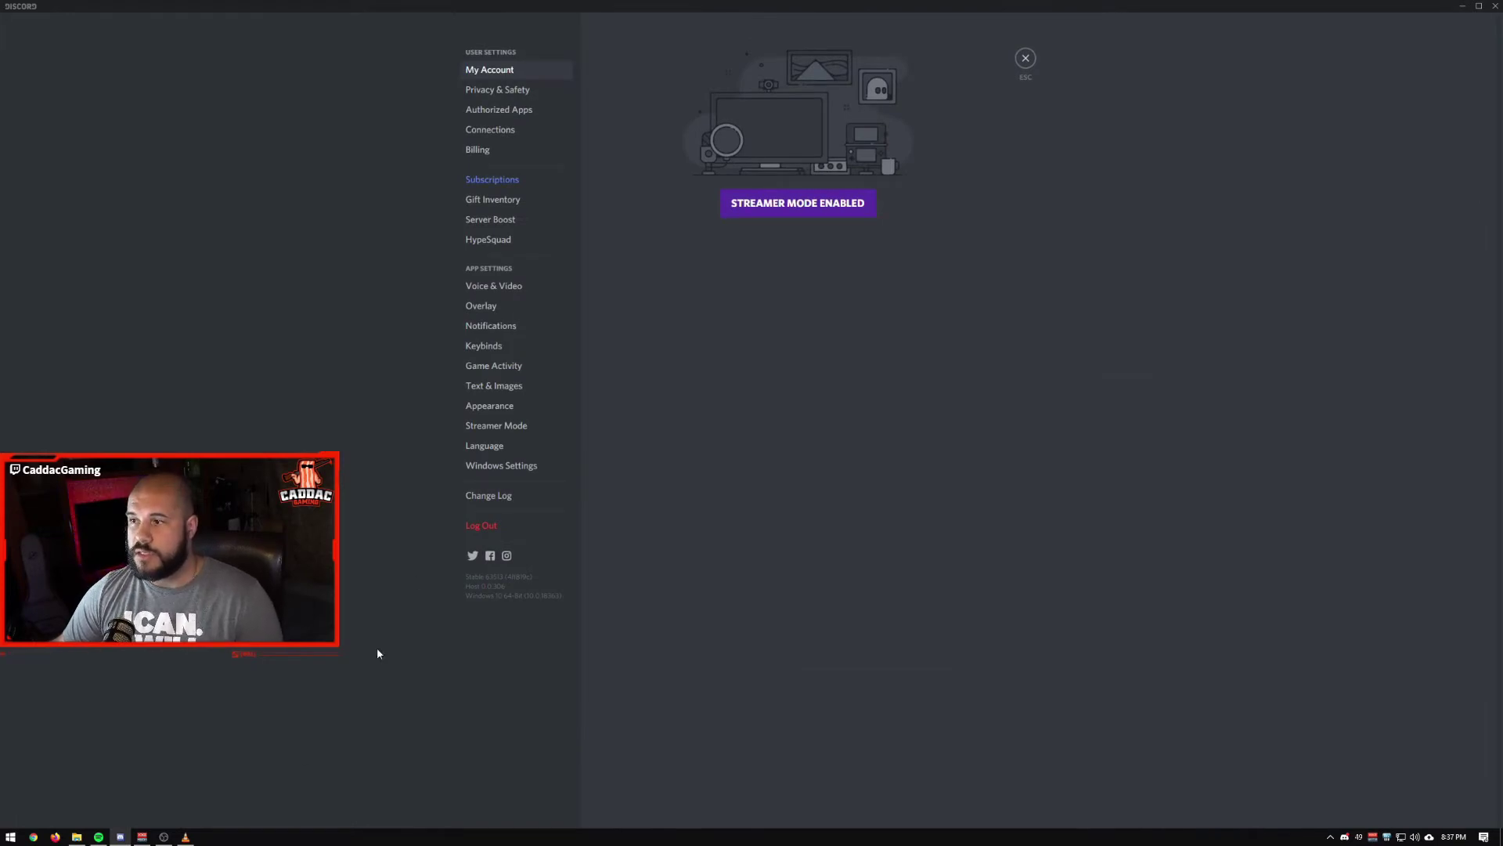
left_click(530, 287)
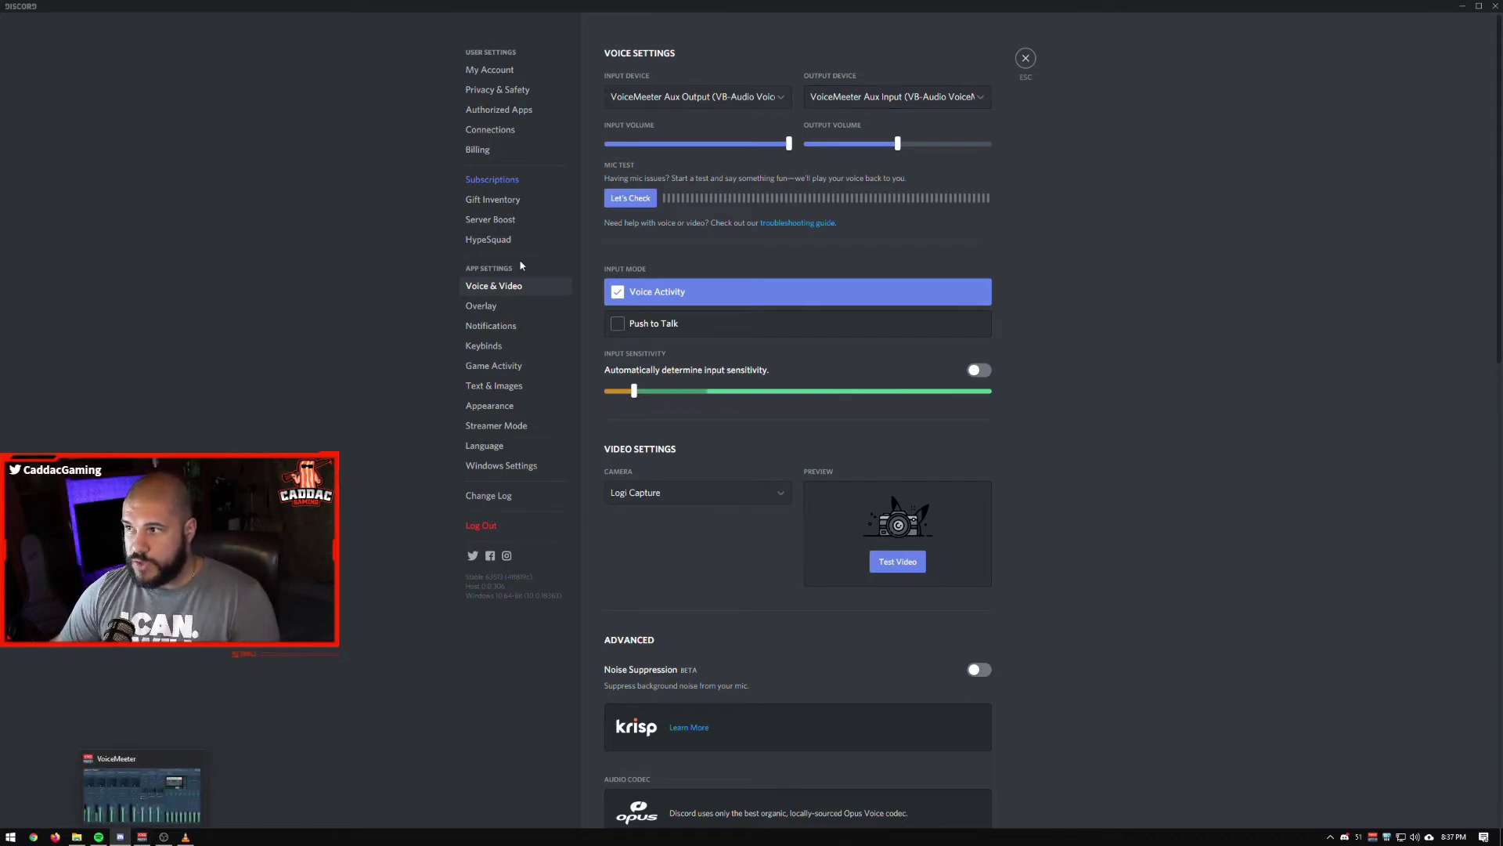
left_click(626, 202)
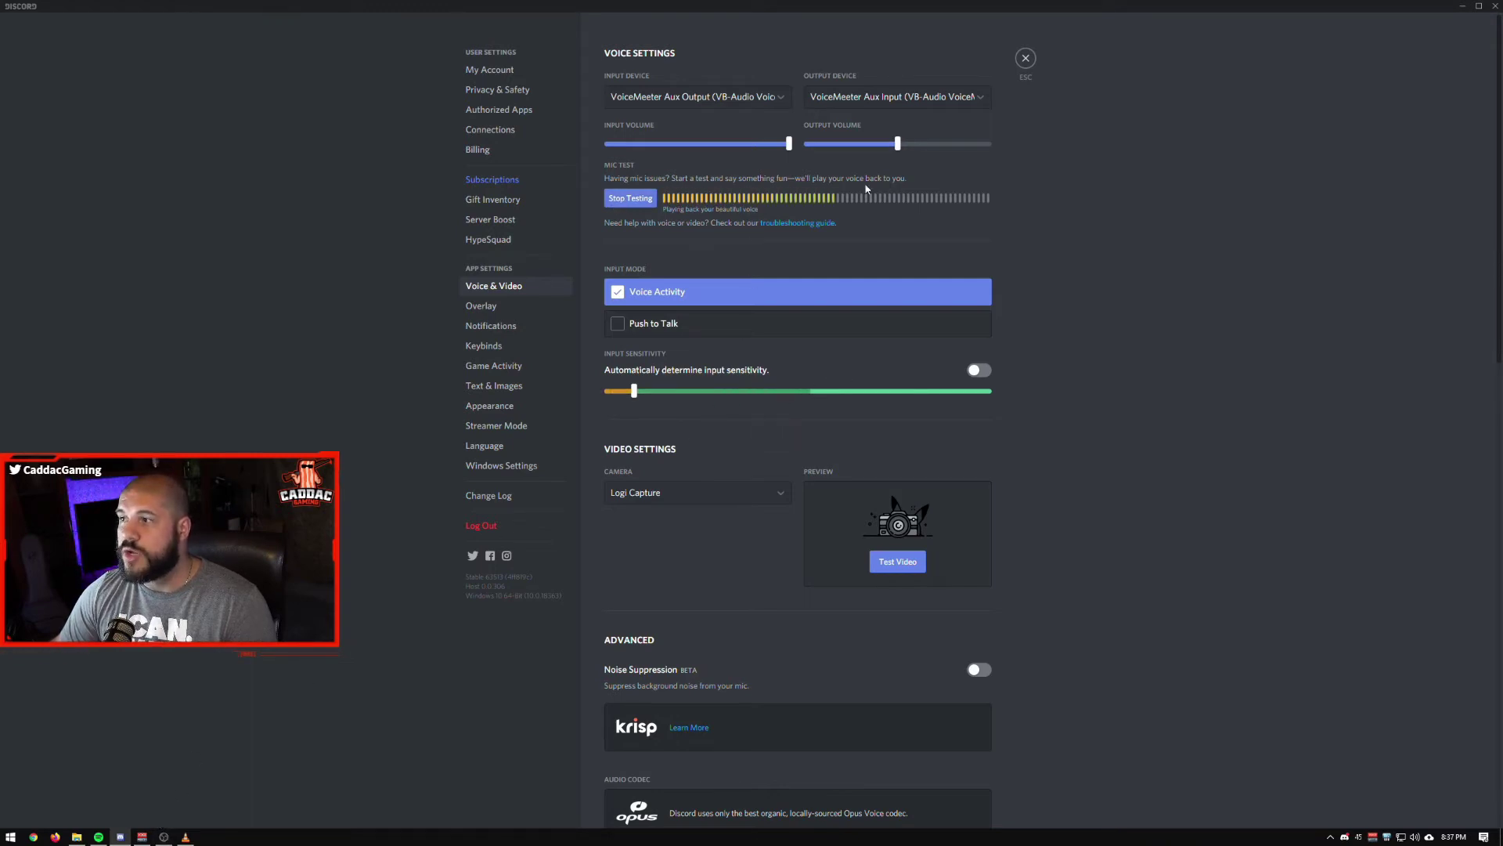
left_click(142, 836)
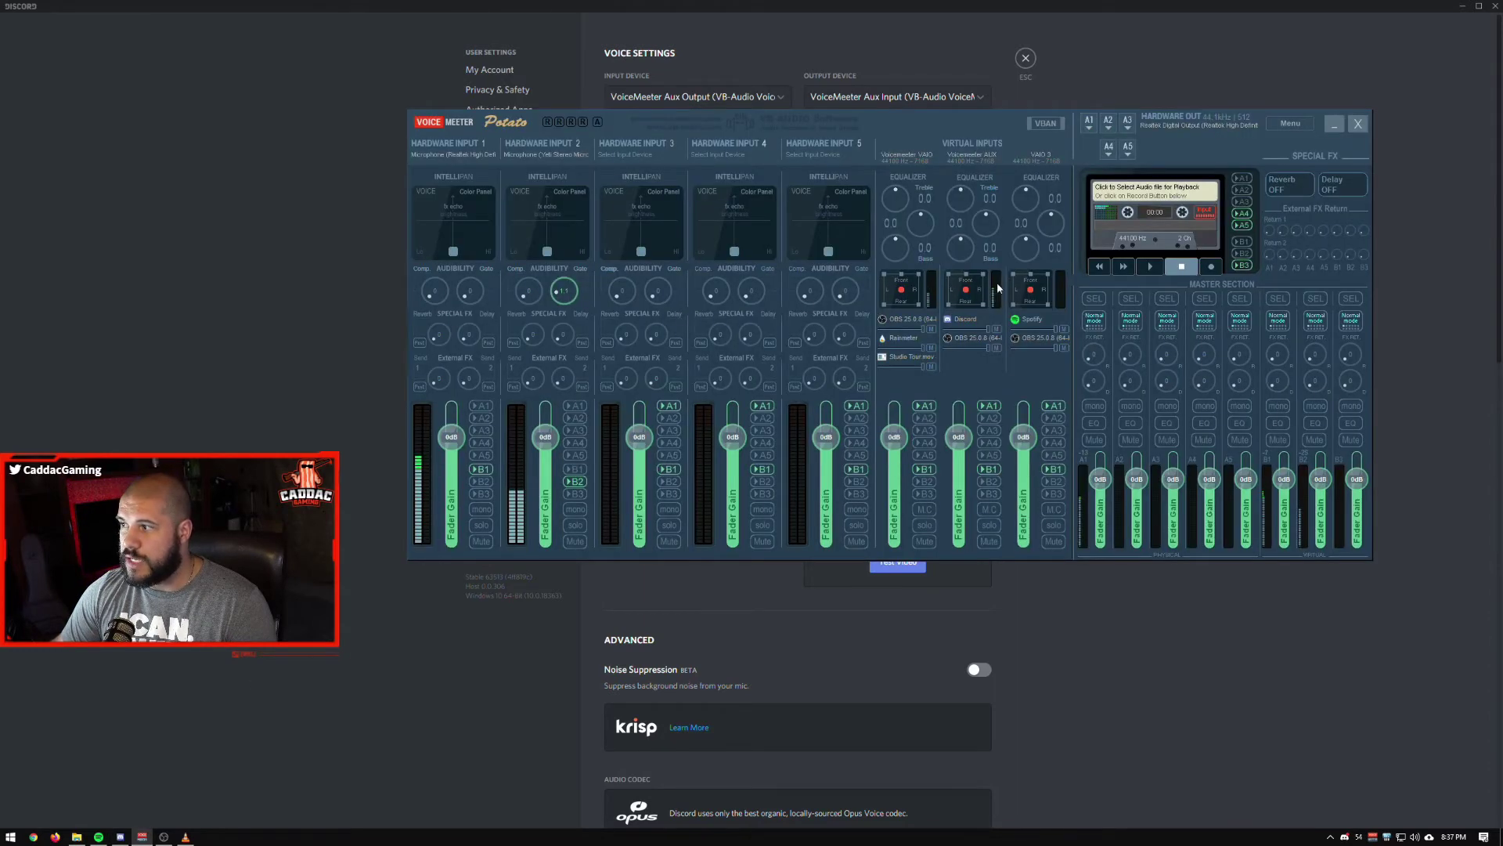
Switch to OBS and add an Audio Output Capture source named Discord that uses the VoiceMeeter Aux Input (VB-Audio VoiceMeeter AUX VAIO) device
left_click(164, 836)
right_click(665, 604)
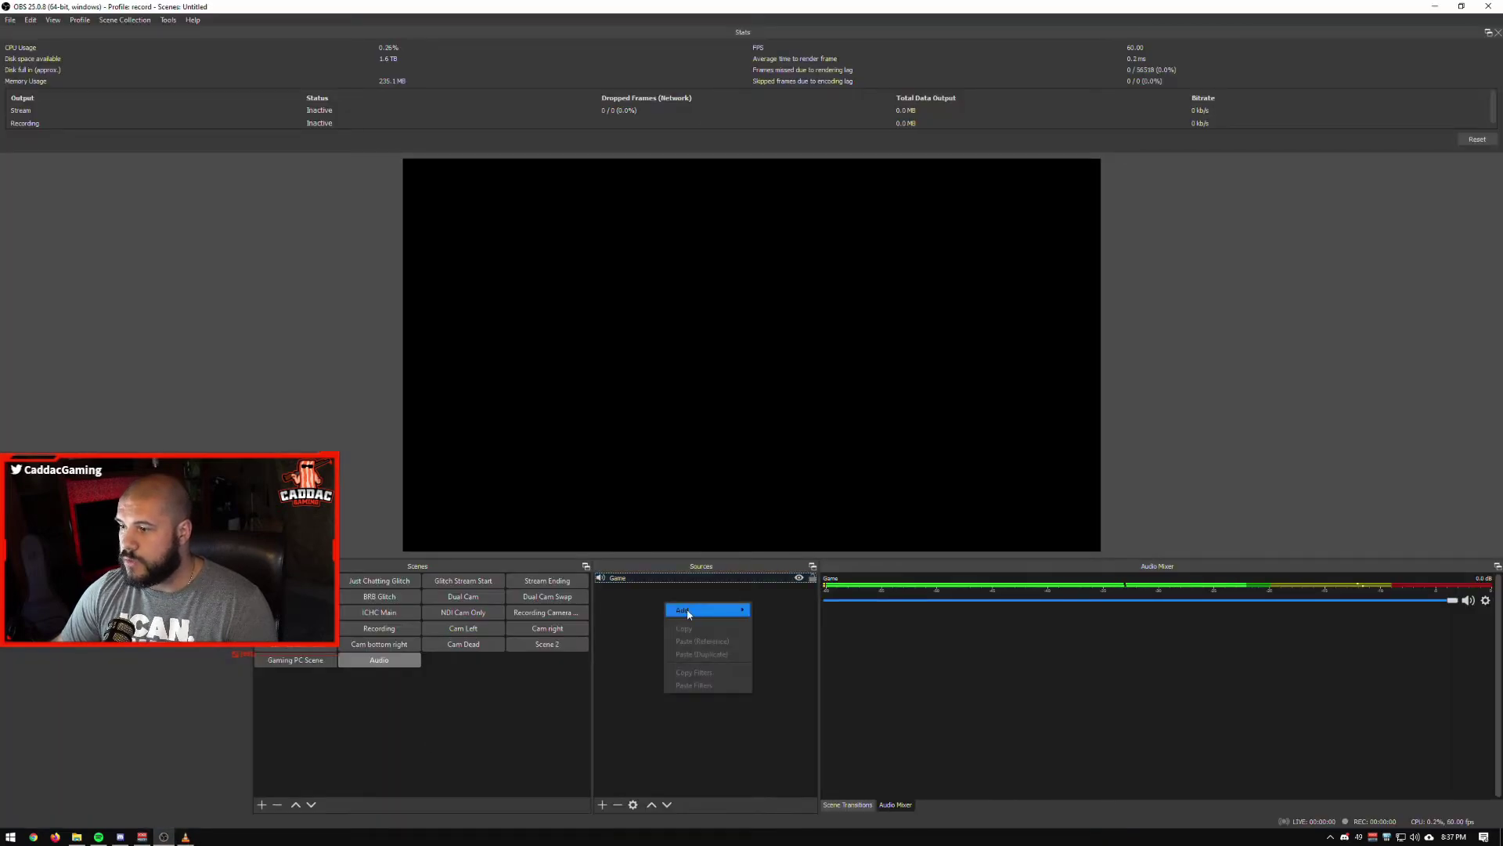
mouse_move(683, 609)
left_click(799, 569)
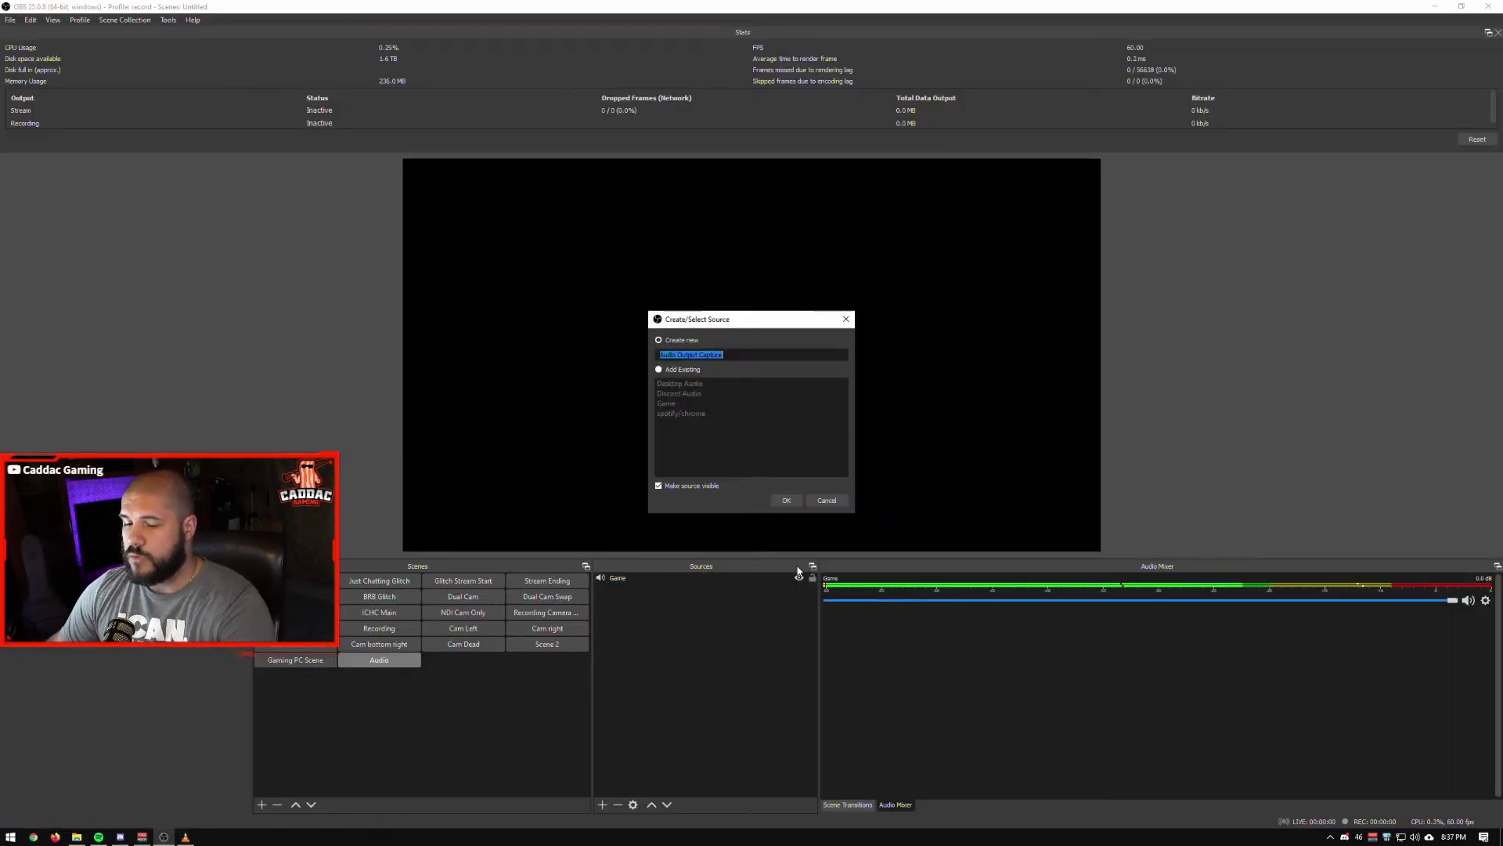
type("Discord")
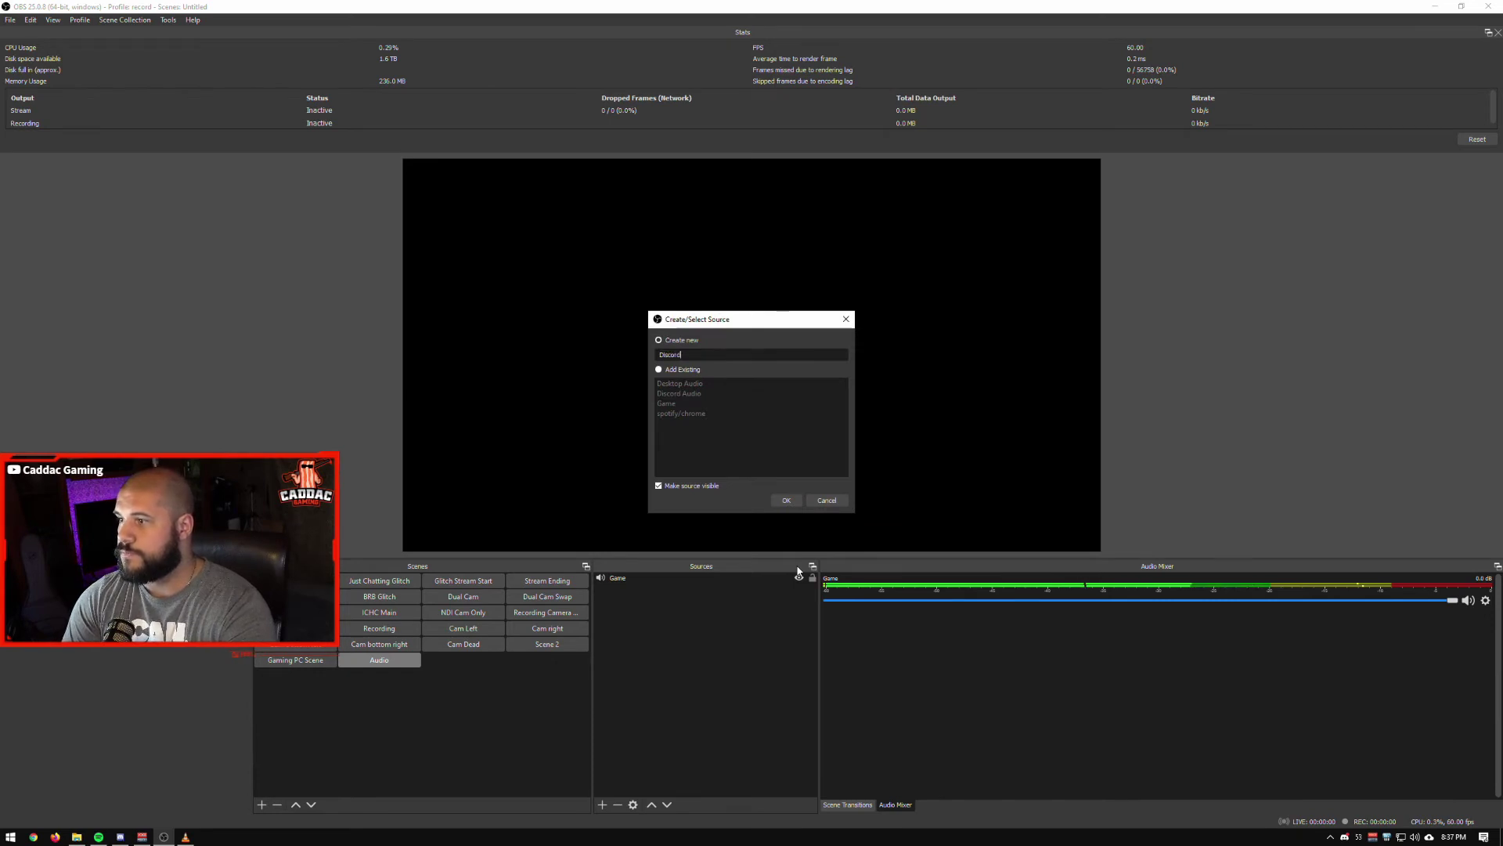
key("Return")
left_click(665, 36)
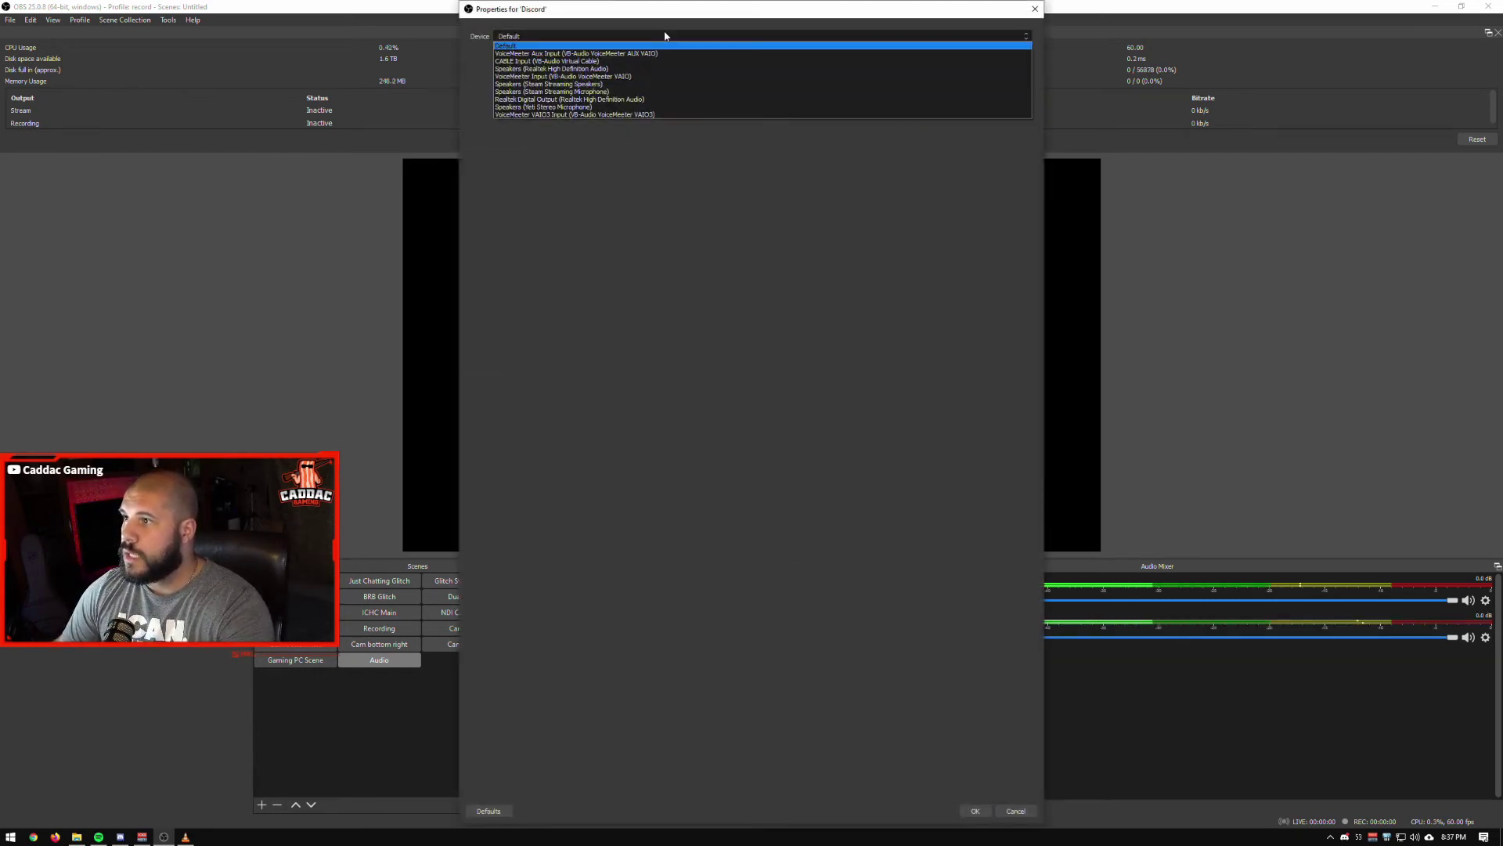
left_click(652, 49)
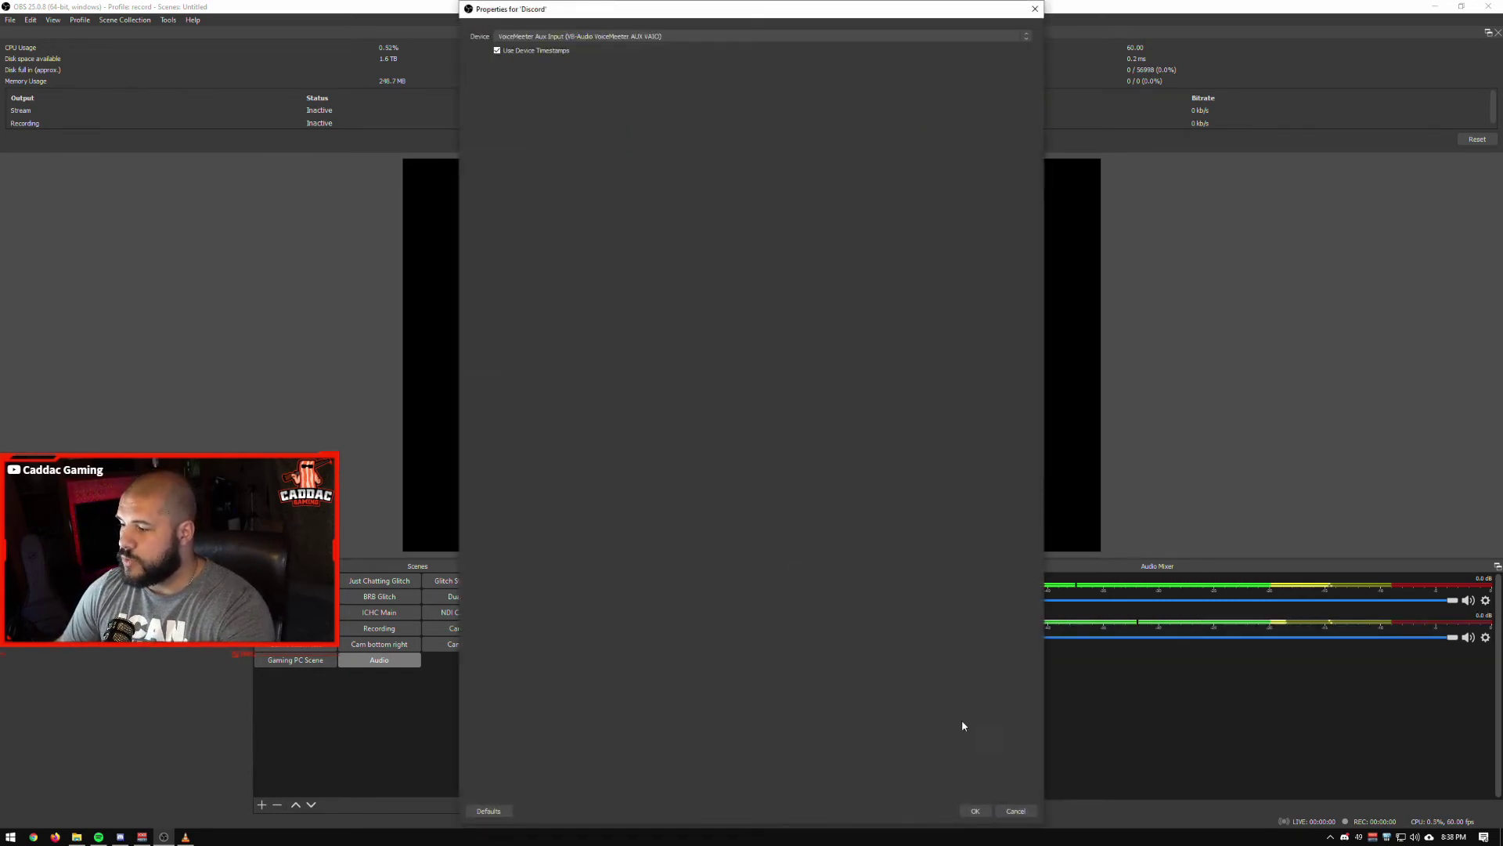
left_click(975, 810)
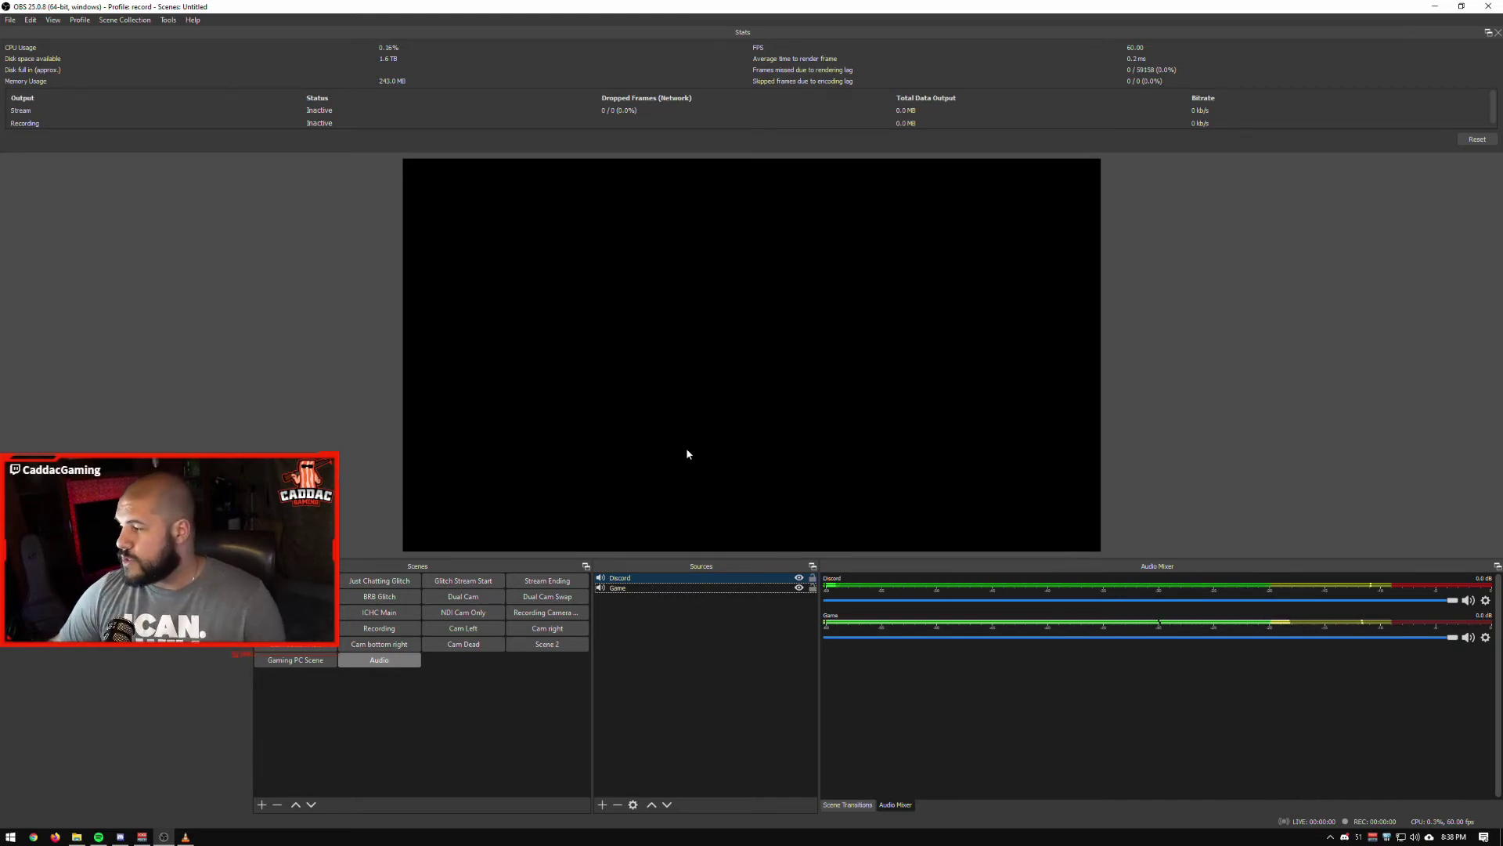
In the Windows app volume and device preferences, set Spotify's output to VoiceMeeter VAIO3 Input (VB-Audio VoiceMeeter VAIO3)
right_click(1415, 836)
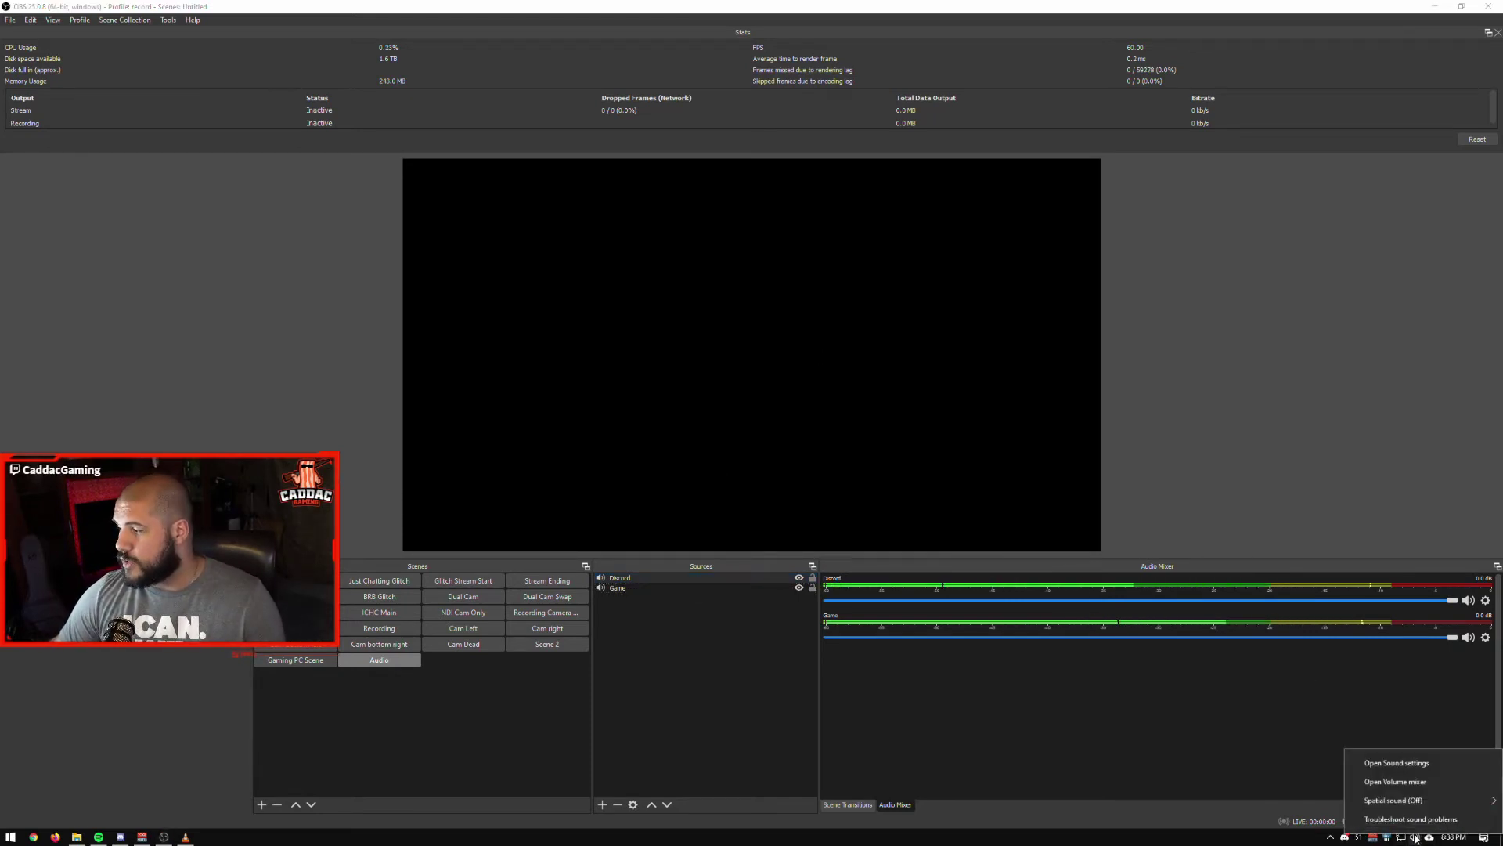
left_click(1397, 764)
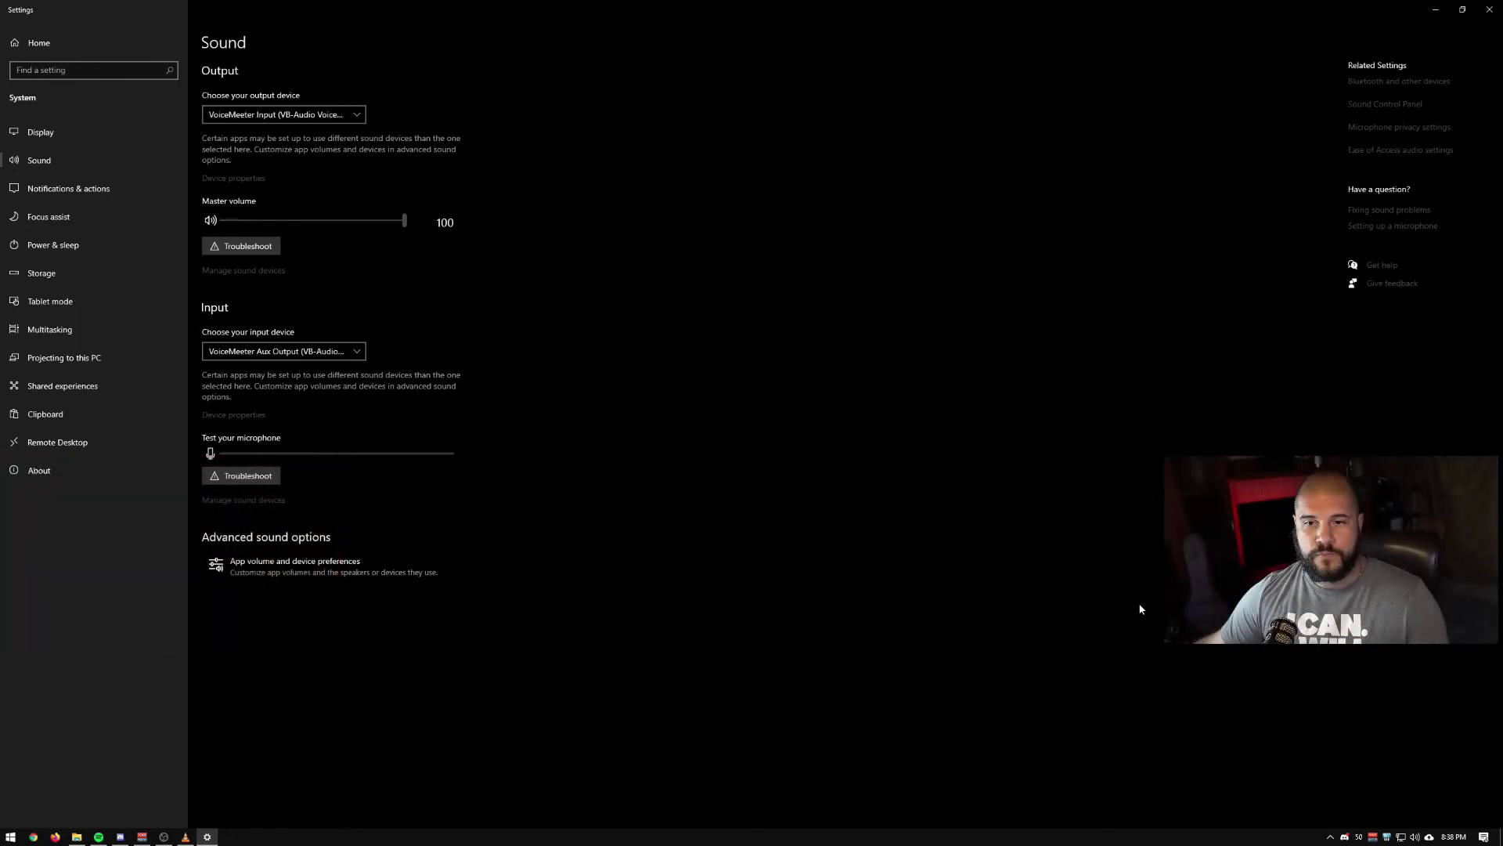
left_click(171, 840)
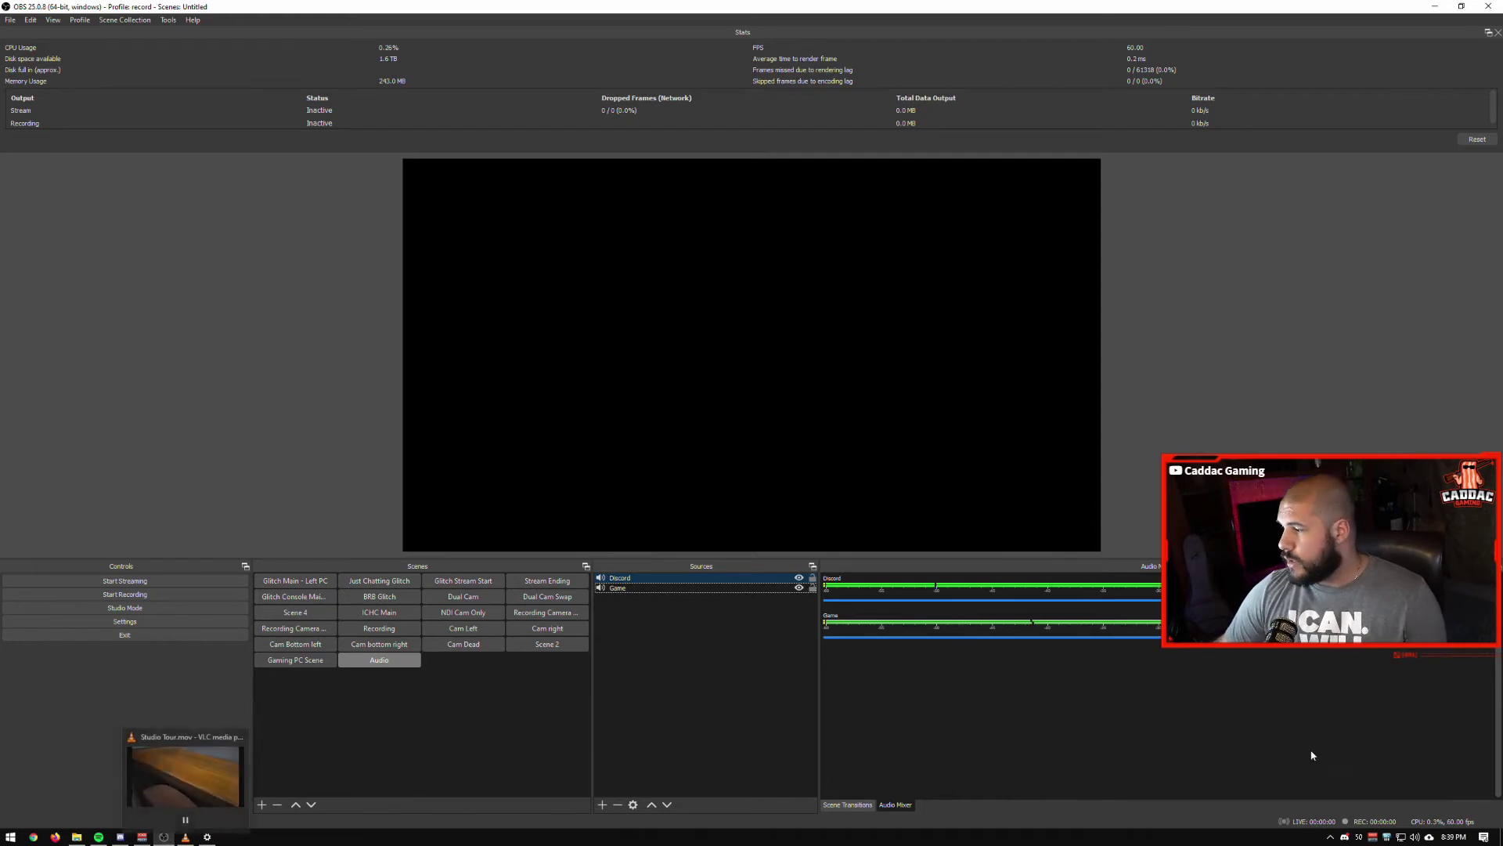
right_click(1415, 837)
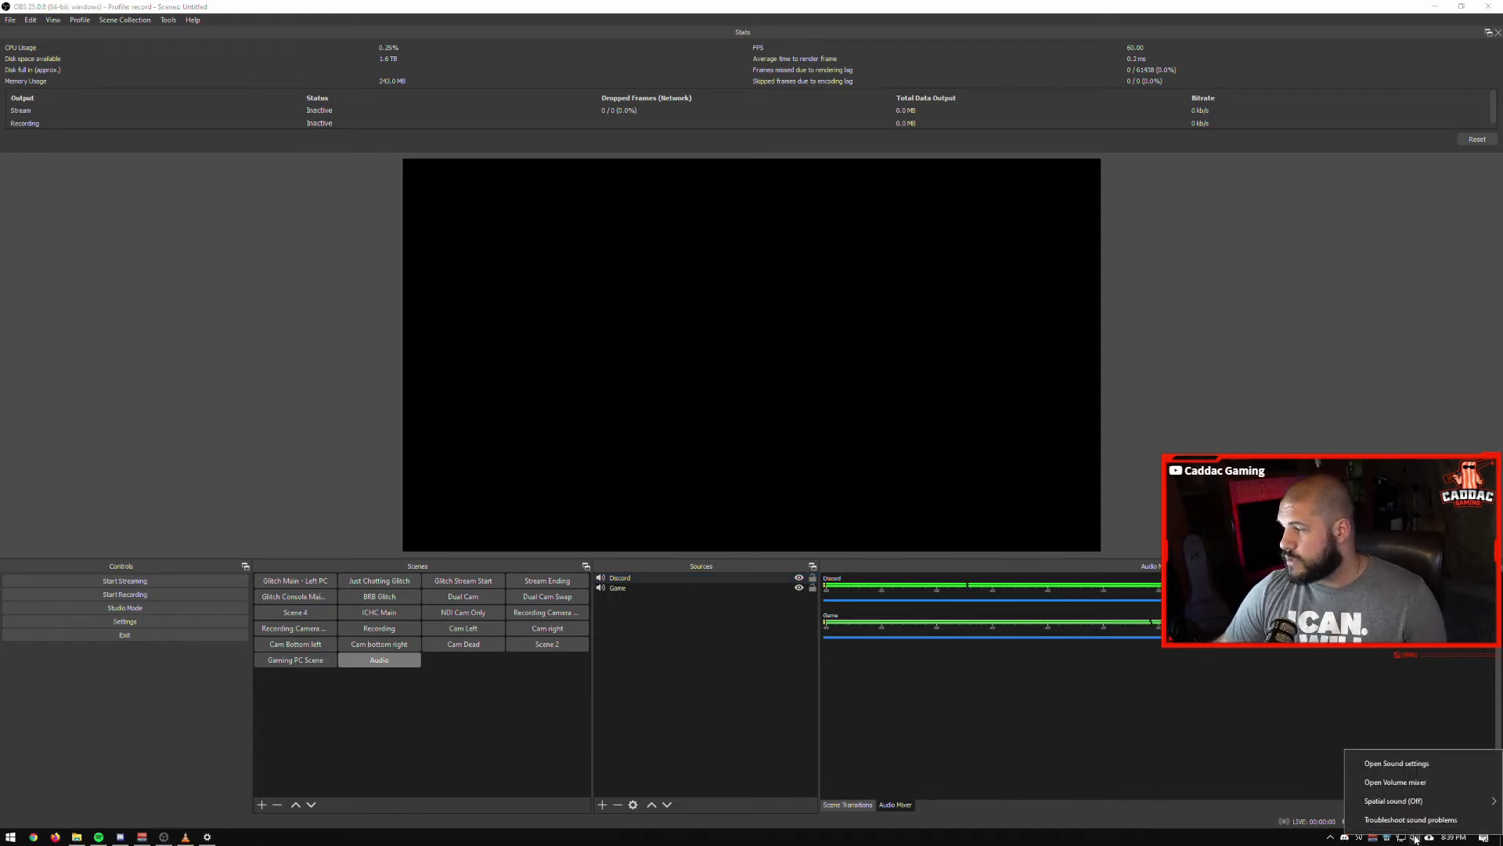
left_click(1402, 762)
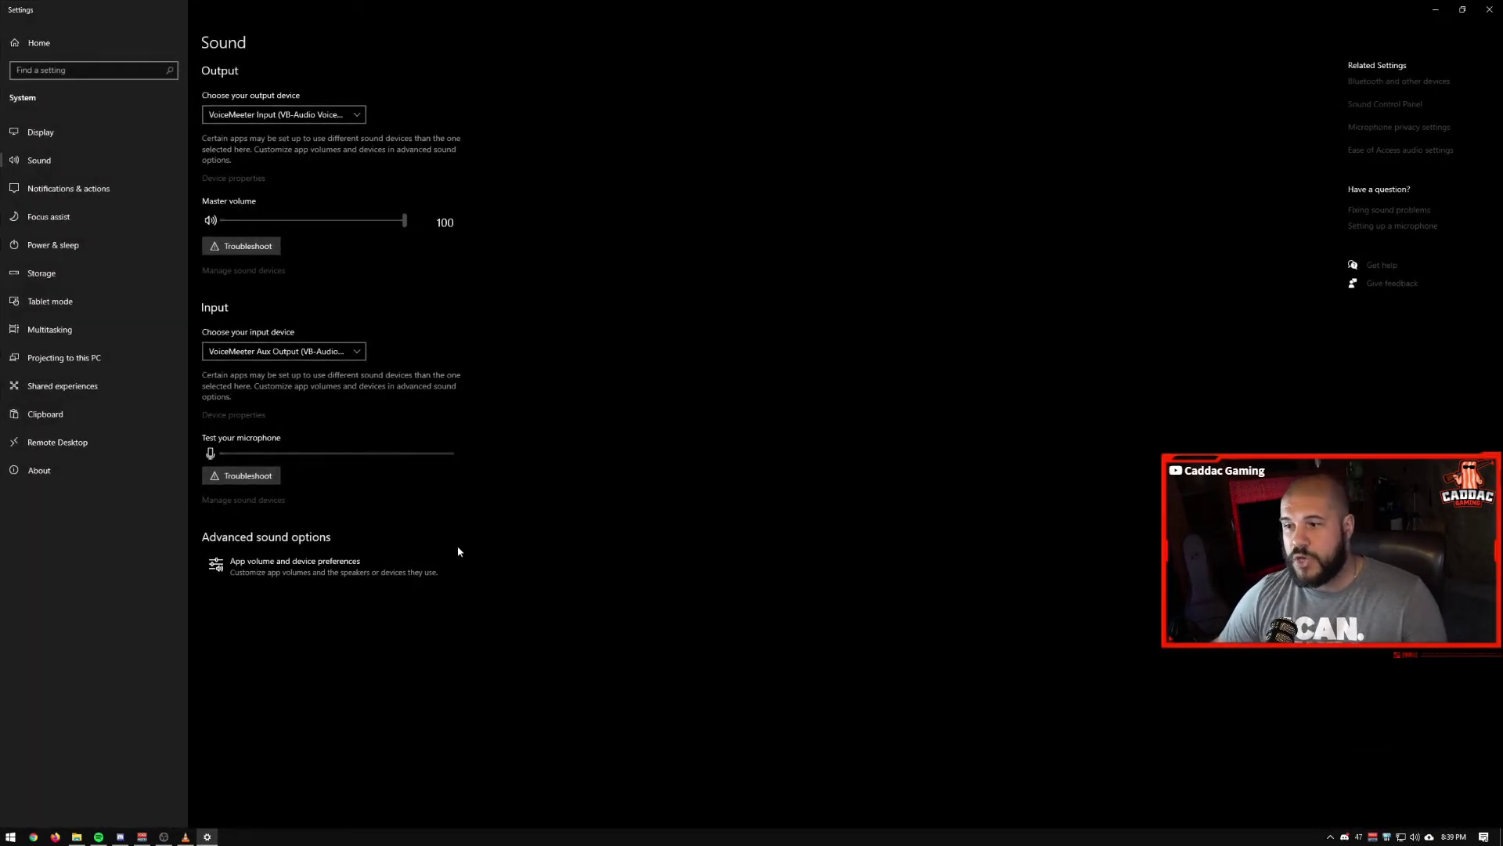
left_click(421, 573)
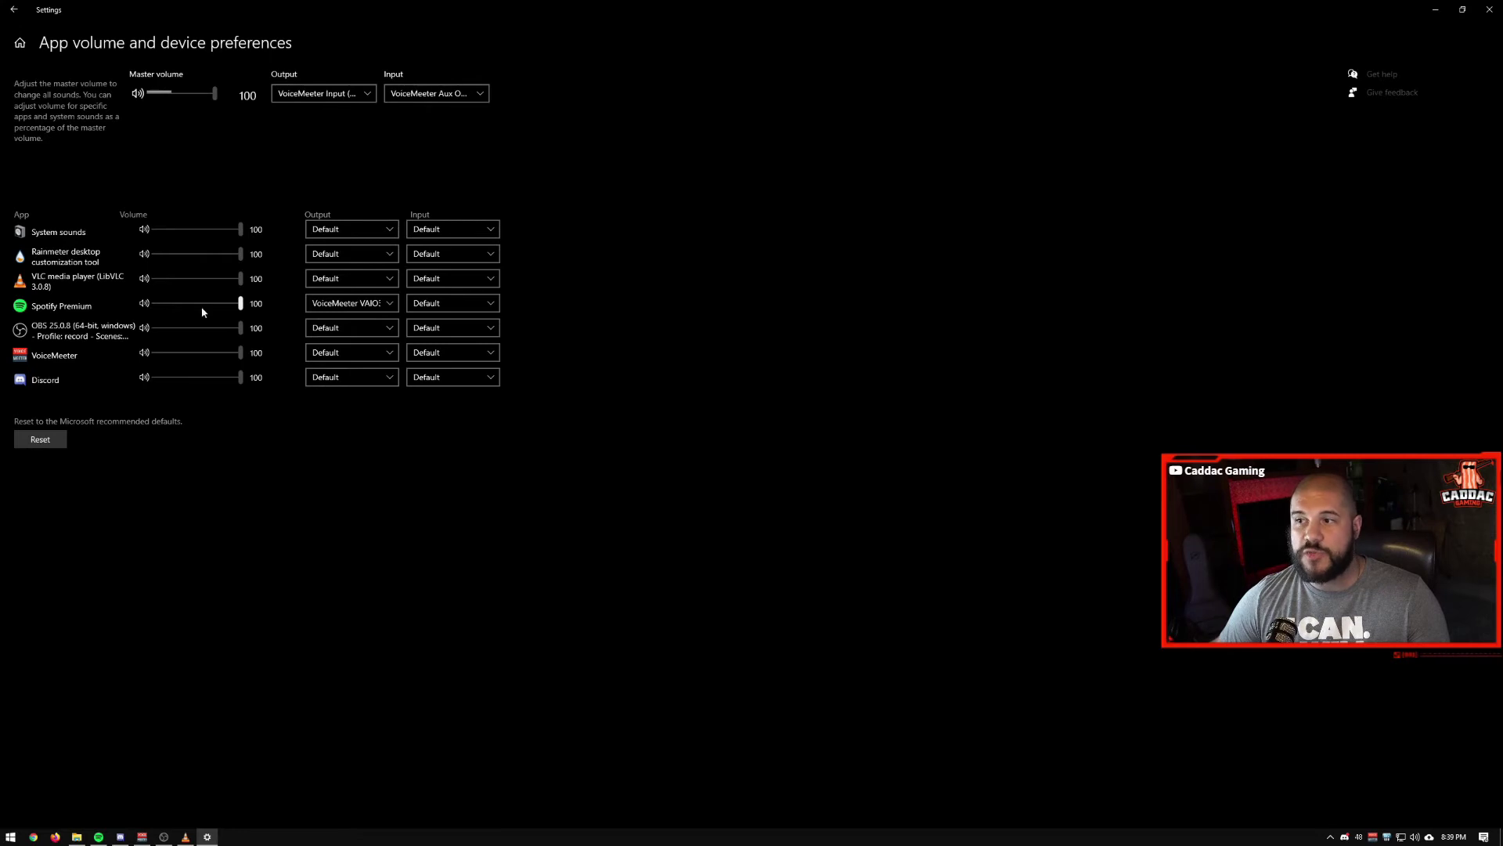
left_click(345, 305)
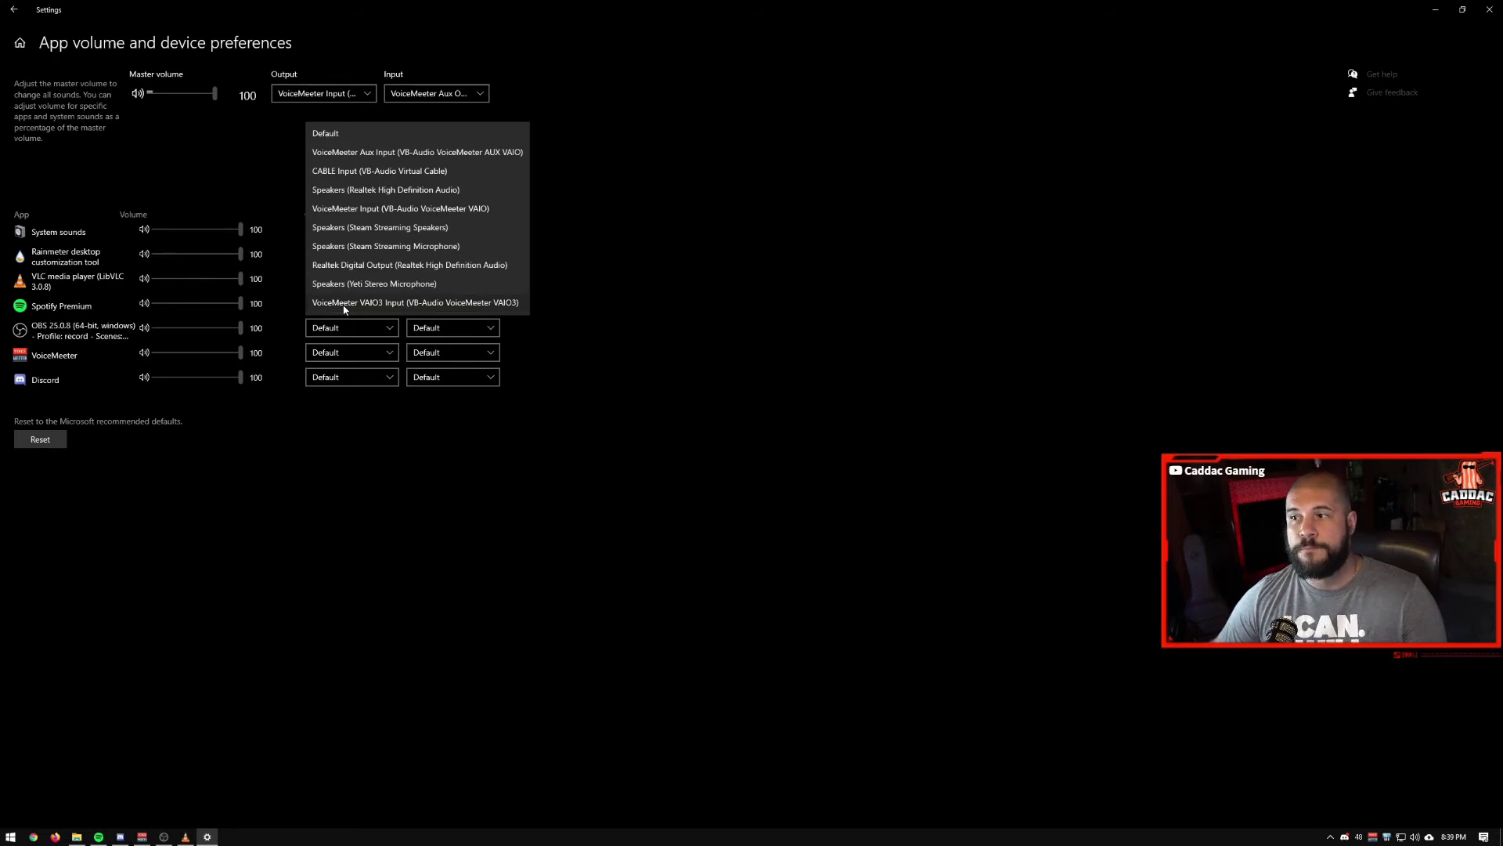
left_click(345, 304)
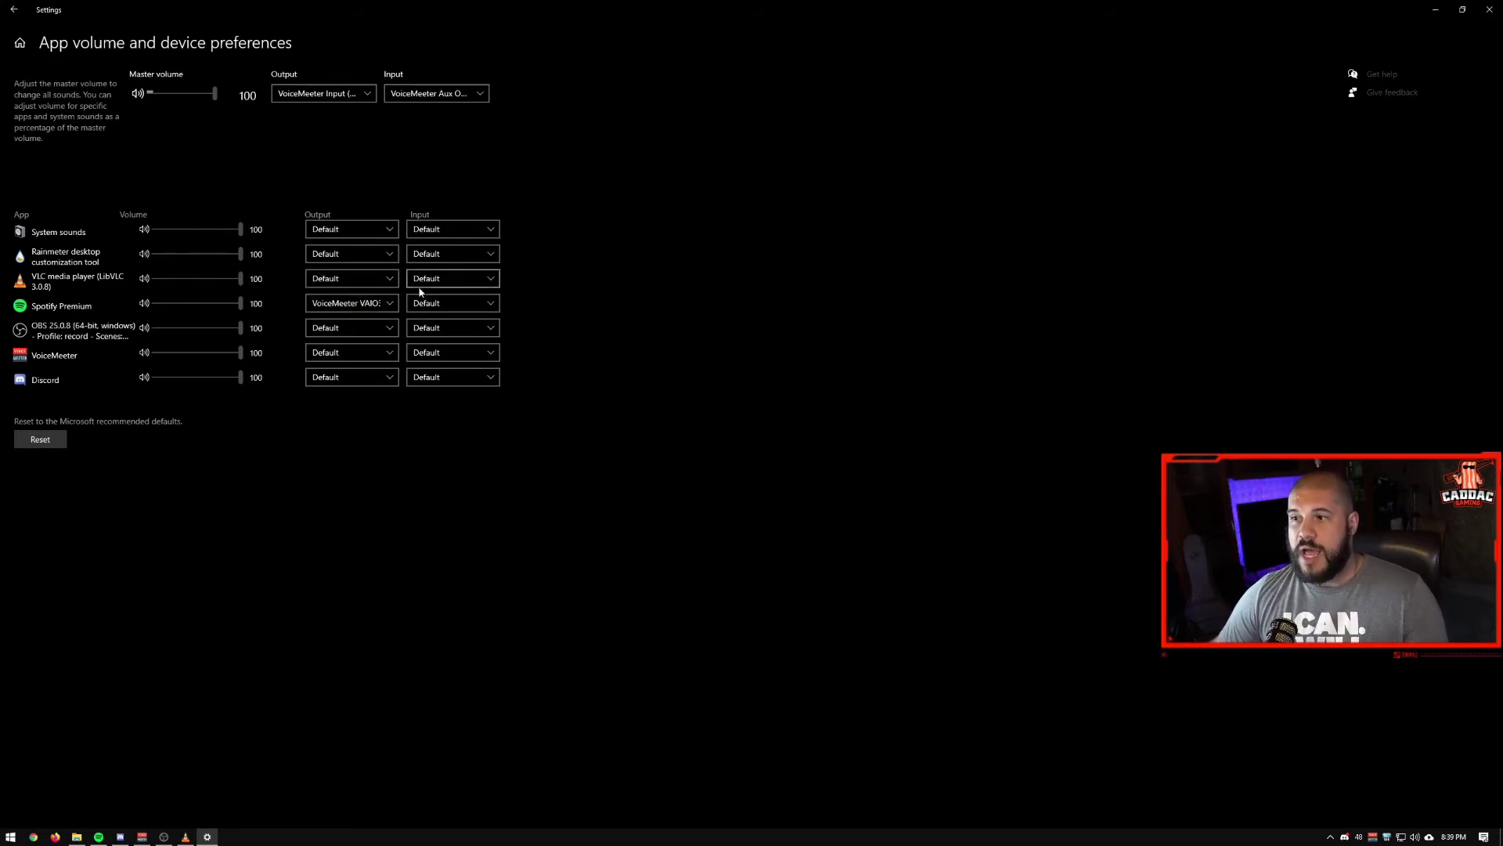
Switch to Spotify, play the next track, and check the third virtual input's level in VoiceMeeter
left_click(99, 837)
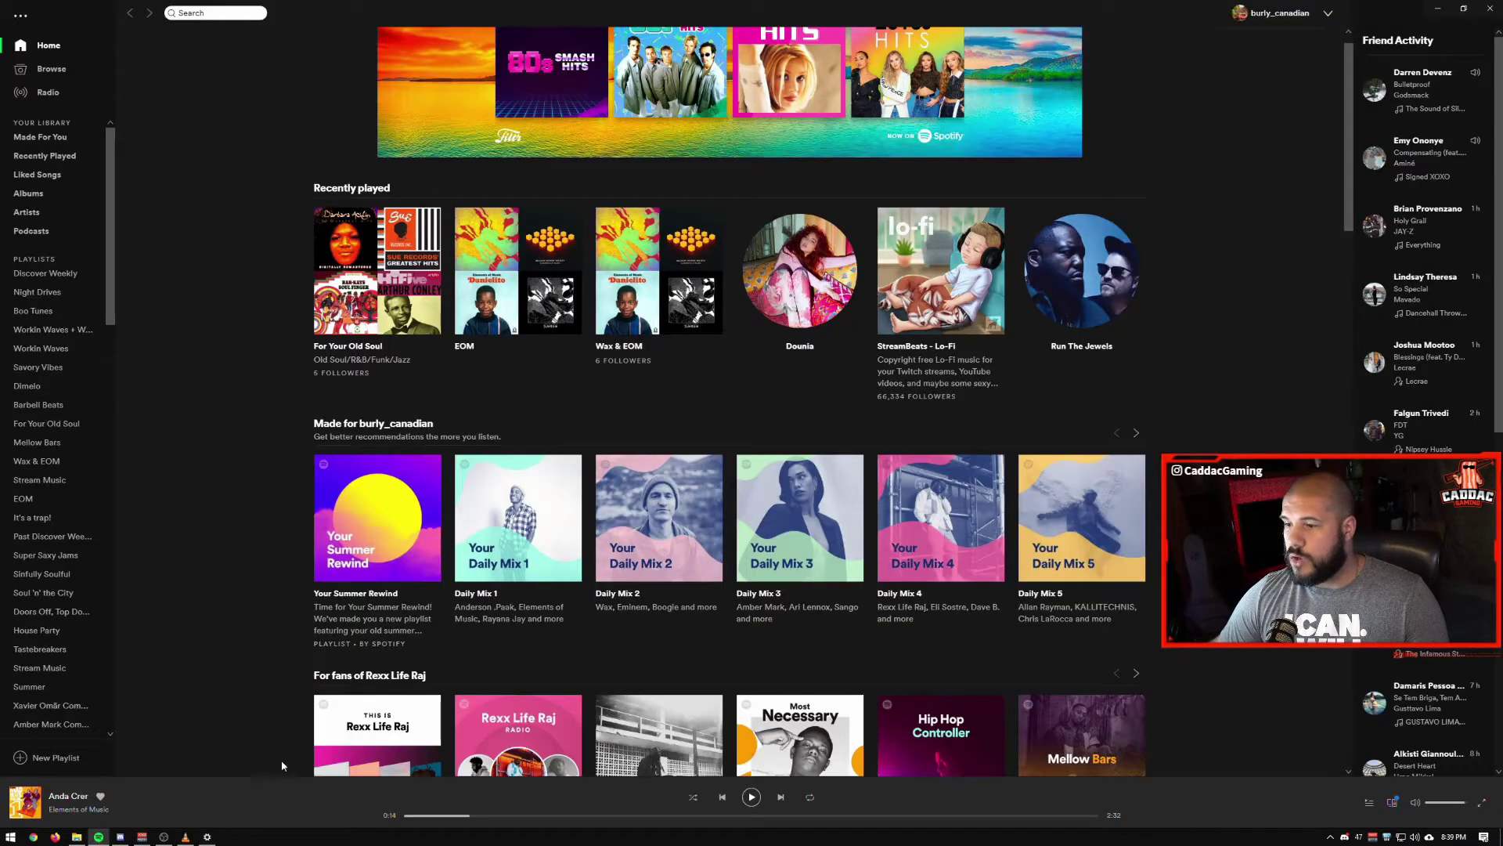
left_click(782, 797)
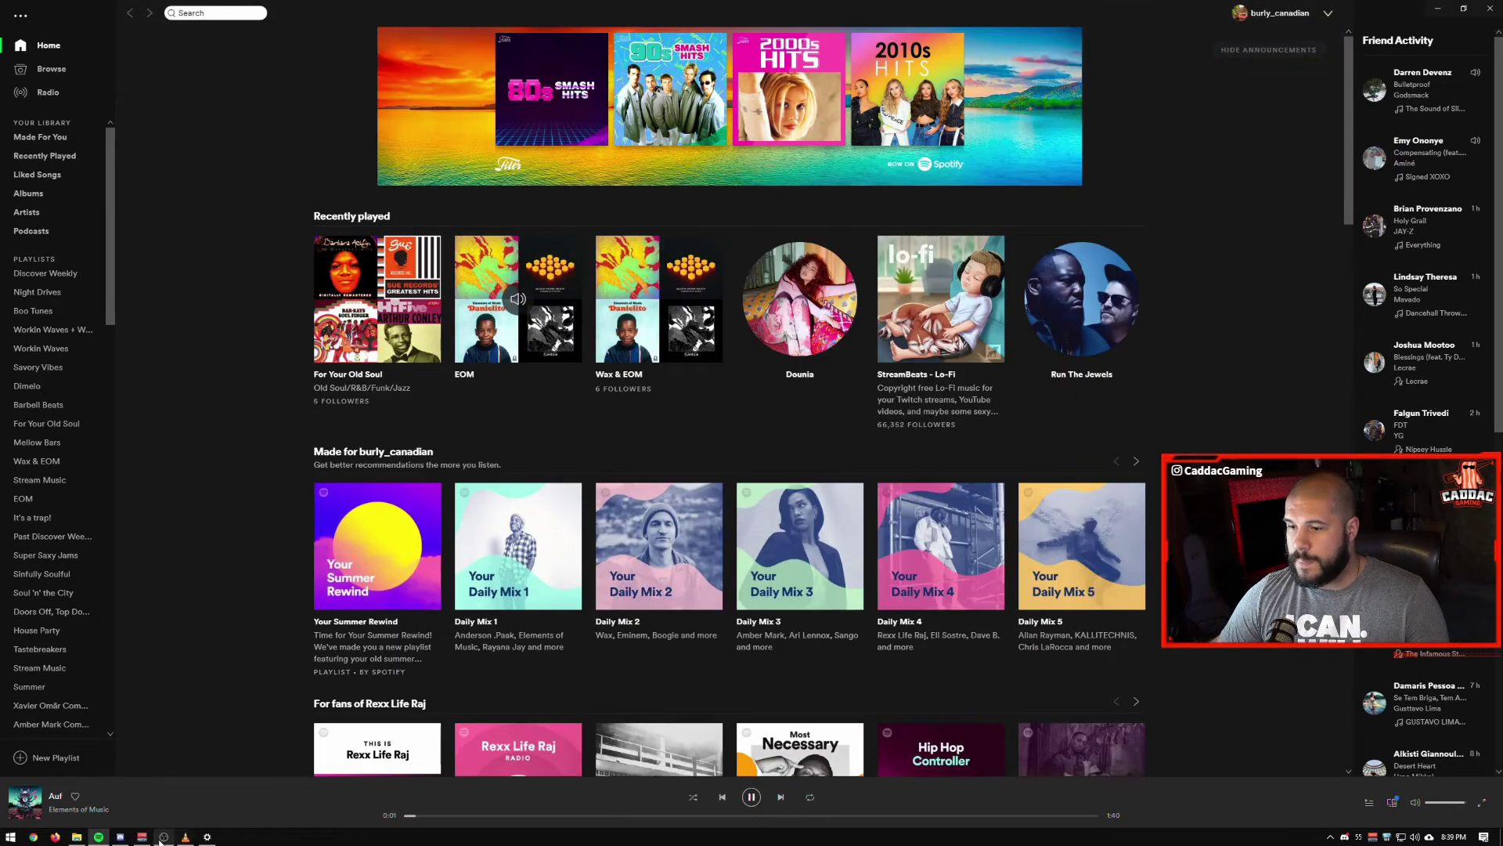
left_click(143, 836)
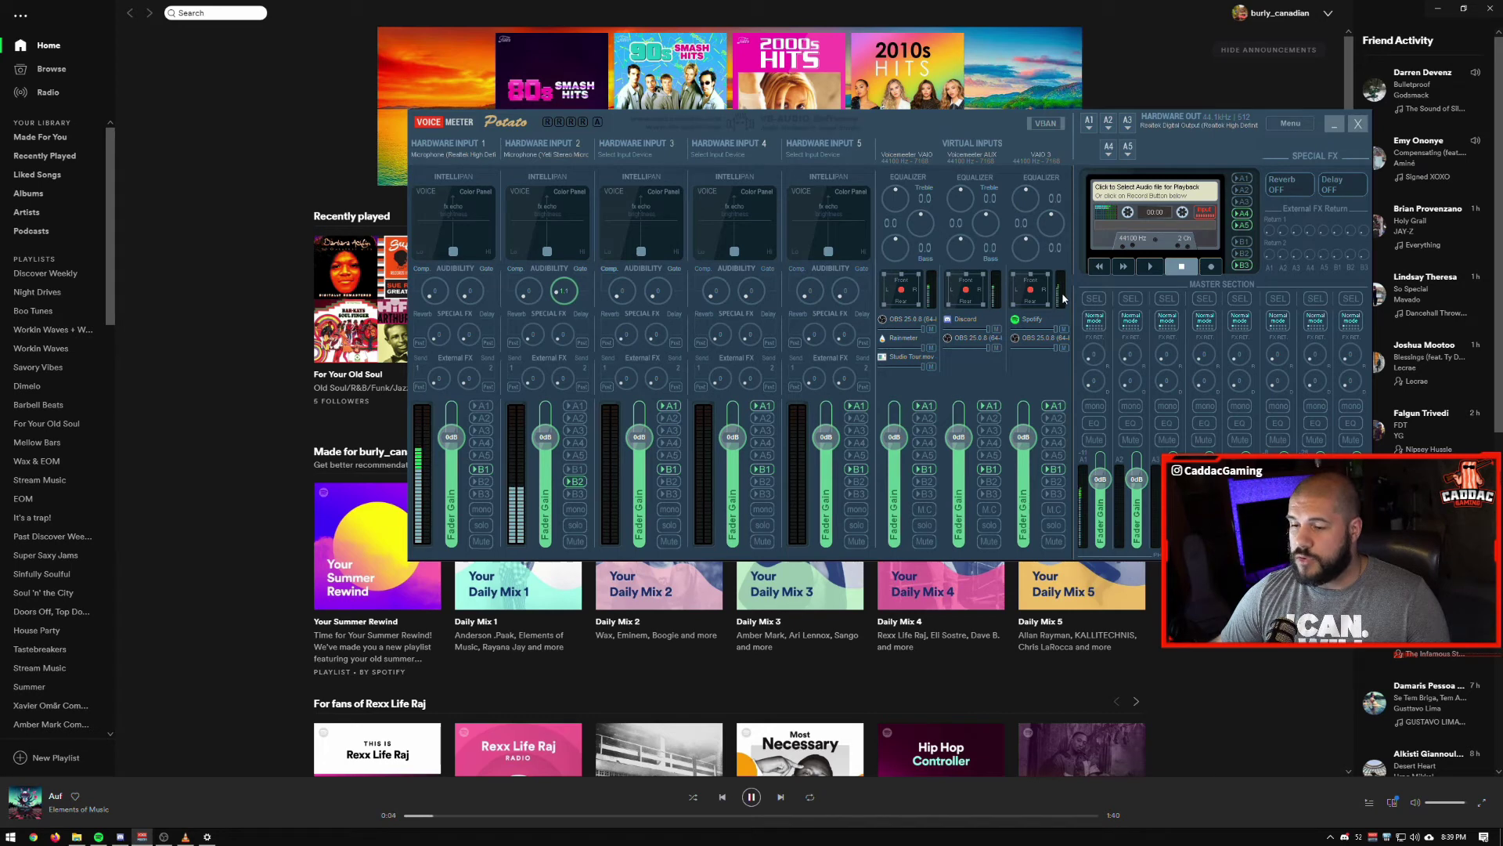
Switch to OBS and add an Audio Output Capture source named Spotify that uses the VoiceMeeter VAIO3 Input (VB-Audio VoiceMeeter VAIO3) device
left_click(164, 836)
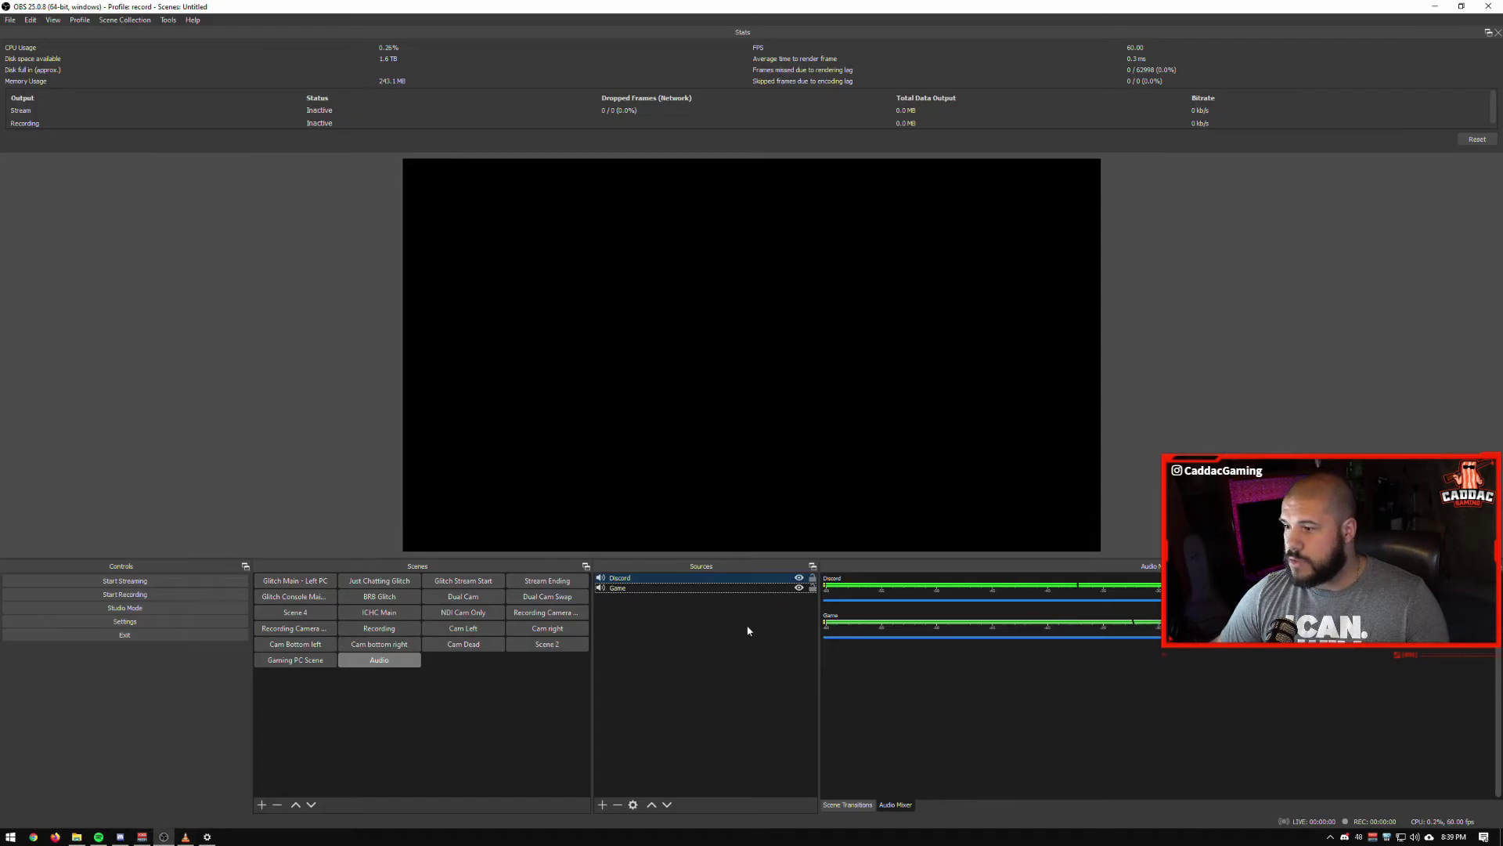
right_click(656, 640)
mouse_move(681, 647)
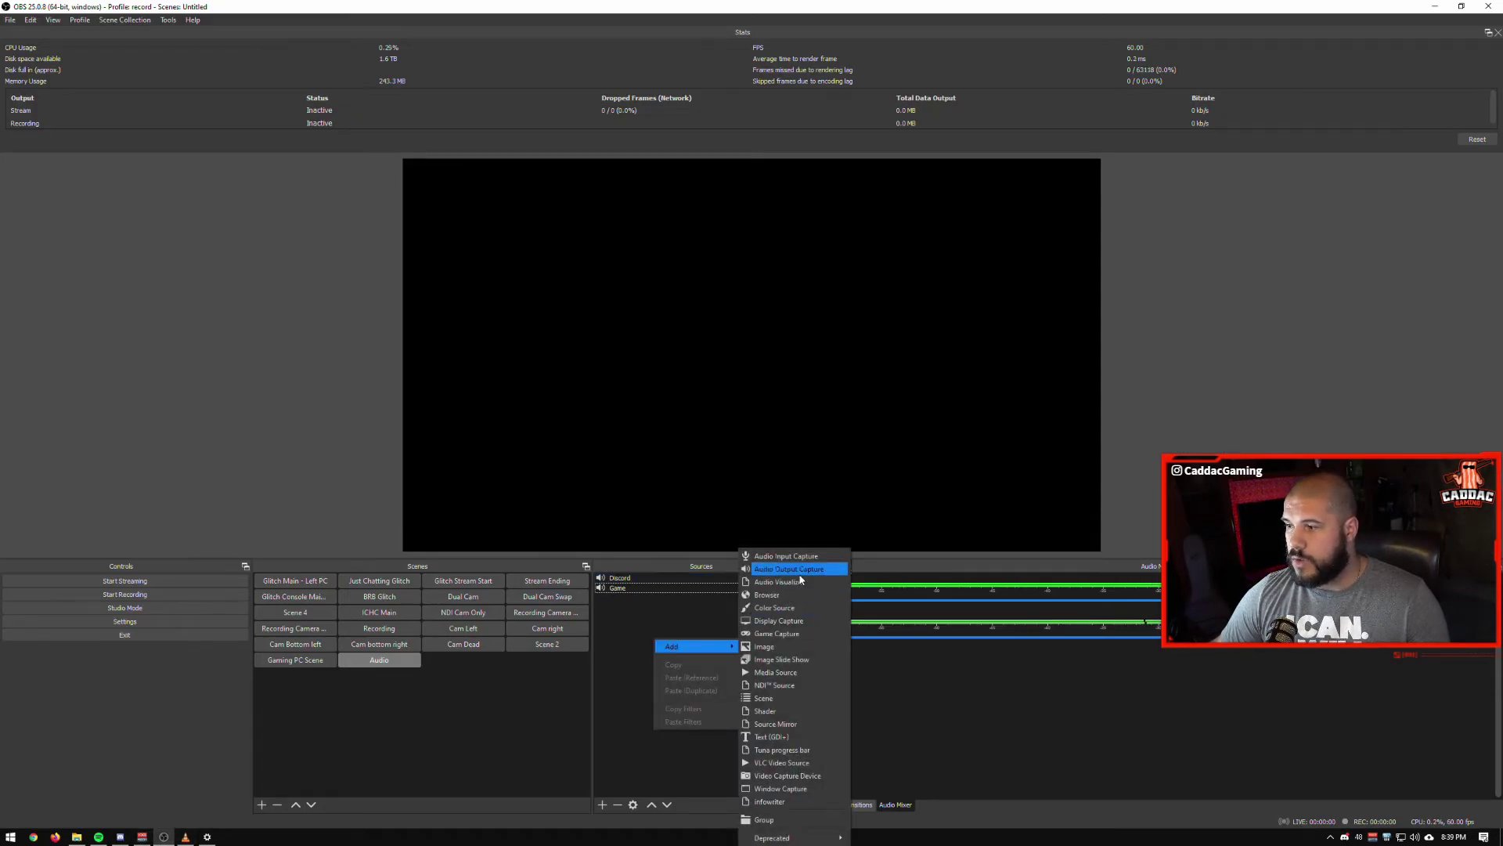
left_click(800, 580)
type("Spotify")
key("Return")
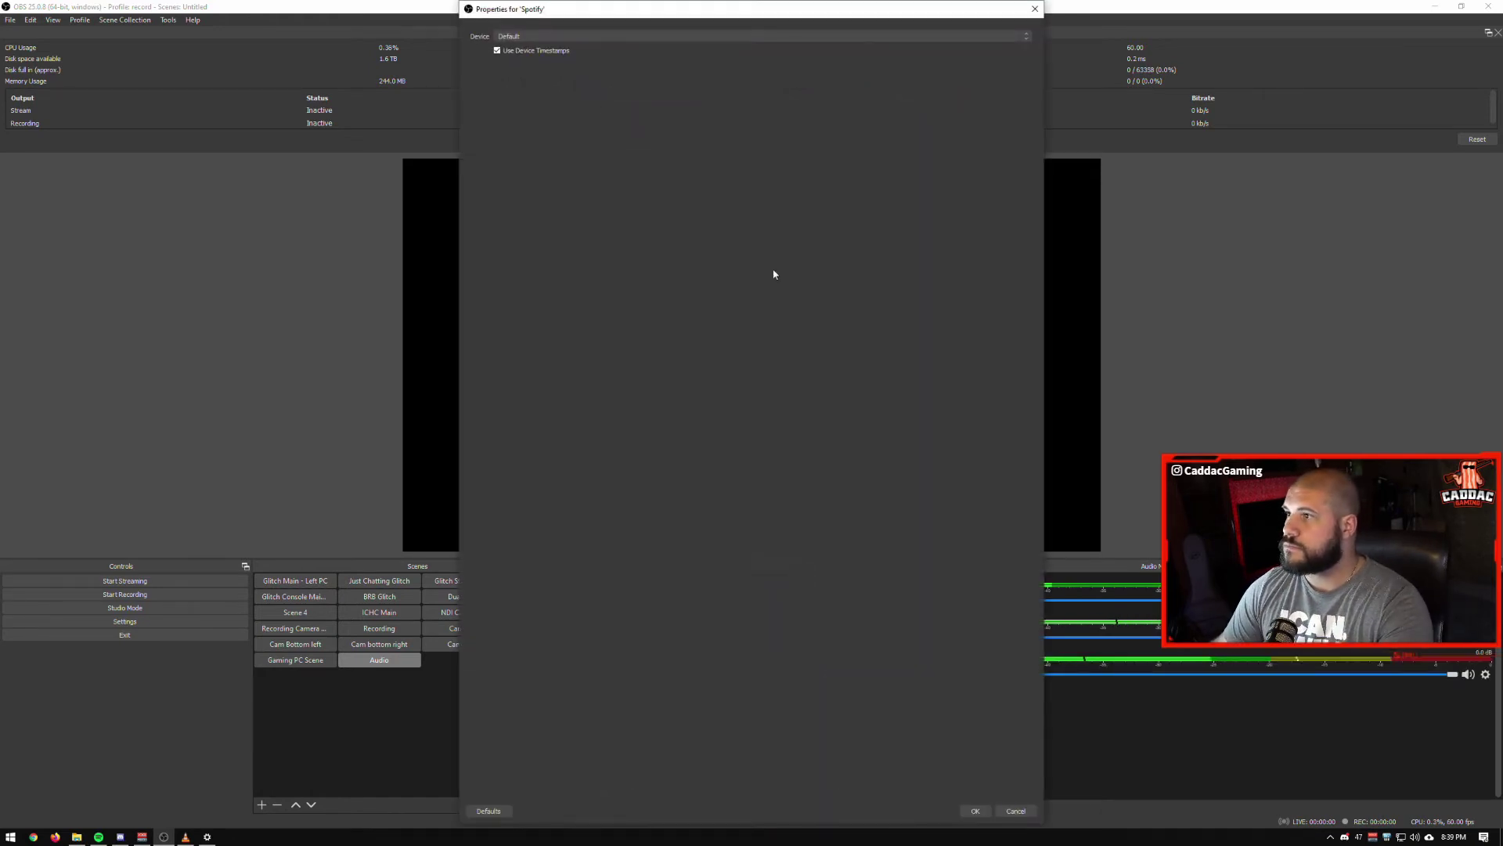
left_click(713, 36)
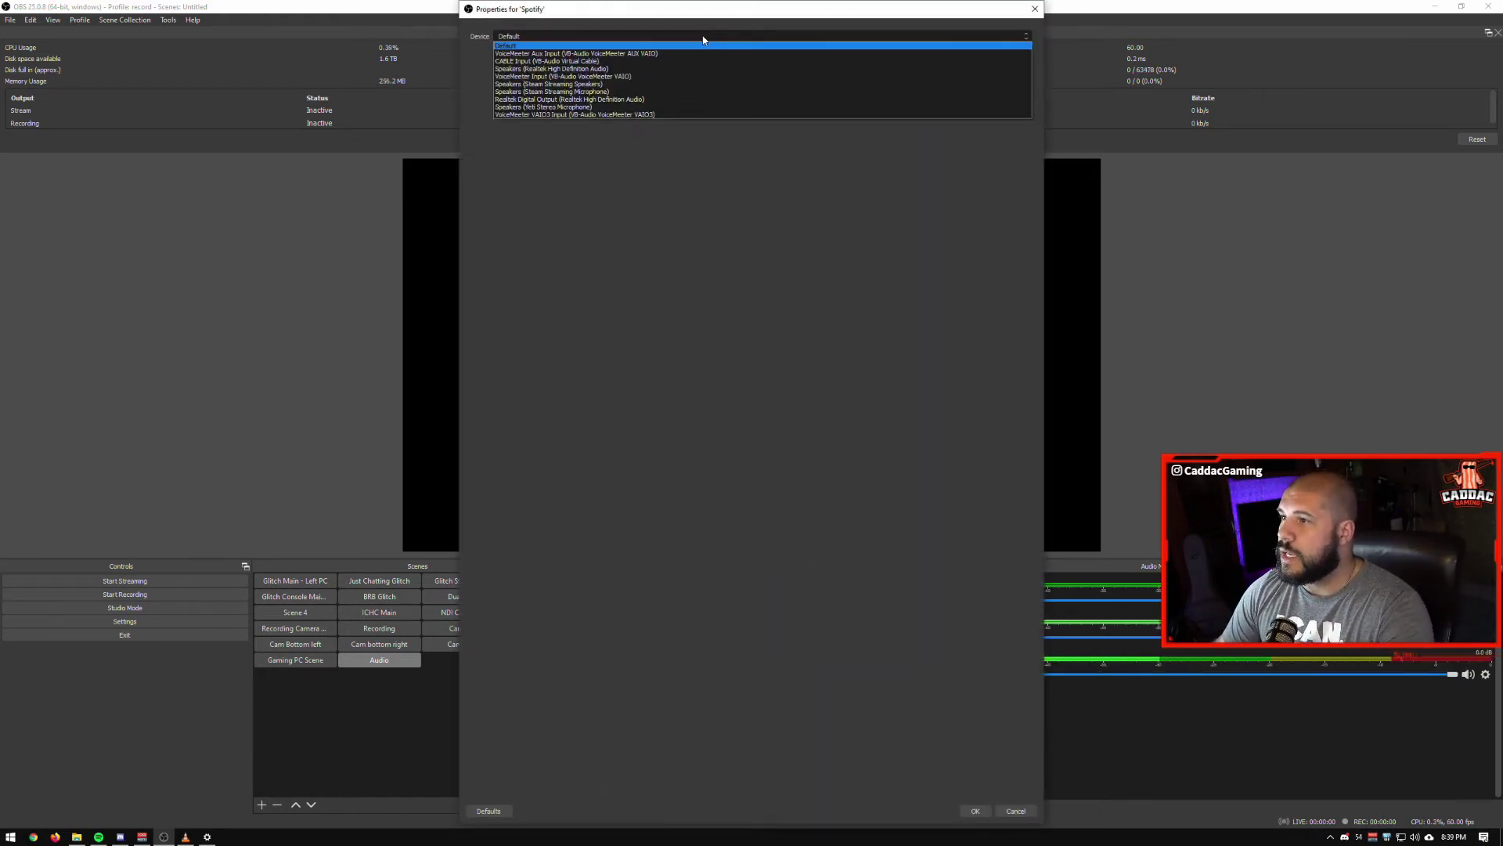
left_click(601, 115)
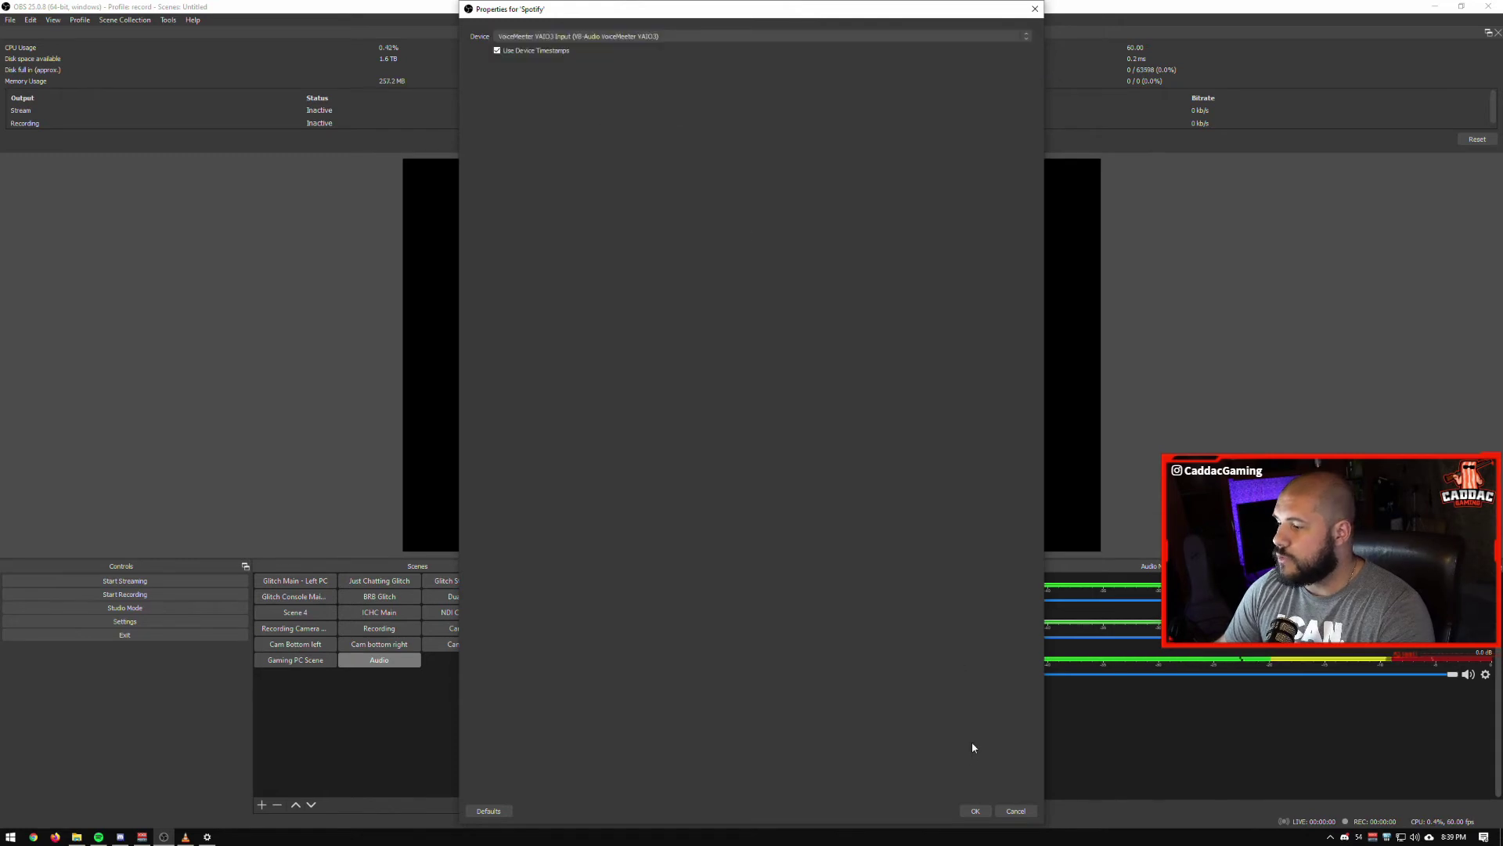
left_click(971, 811)
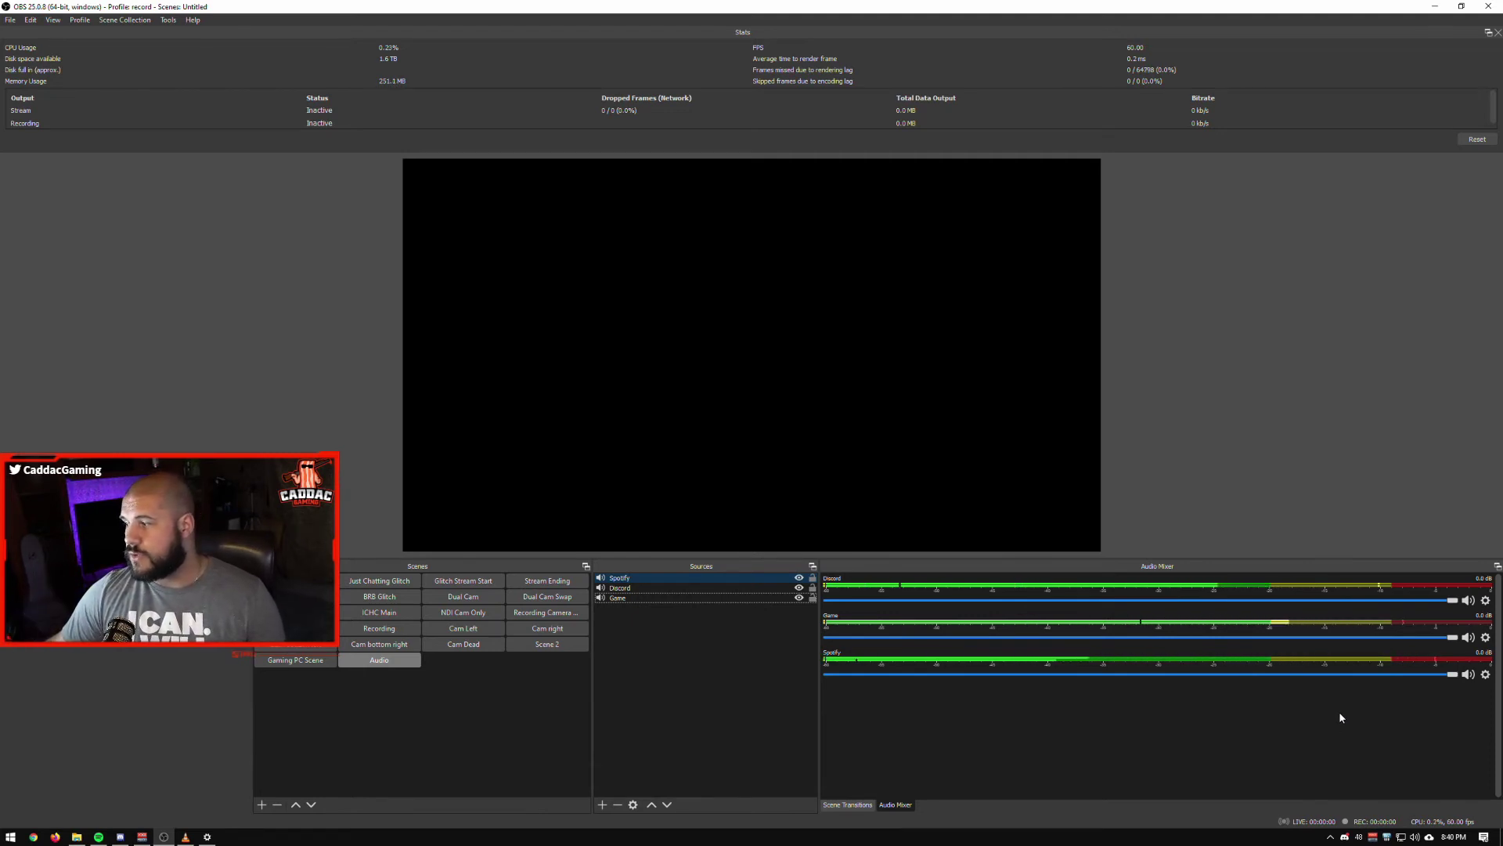
Set the Game volume to about -18.6 dB in the mixer, and try Spotify at about -41 dB before restoring it to 0.0 dB
left_click_drag(1454, 679, 1055, 684)
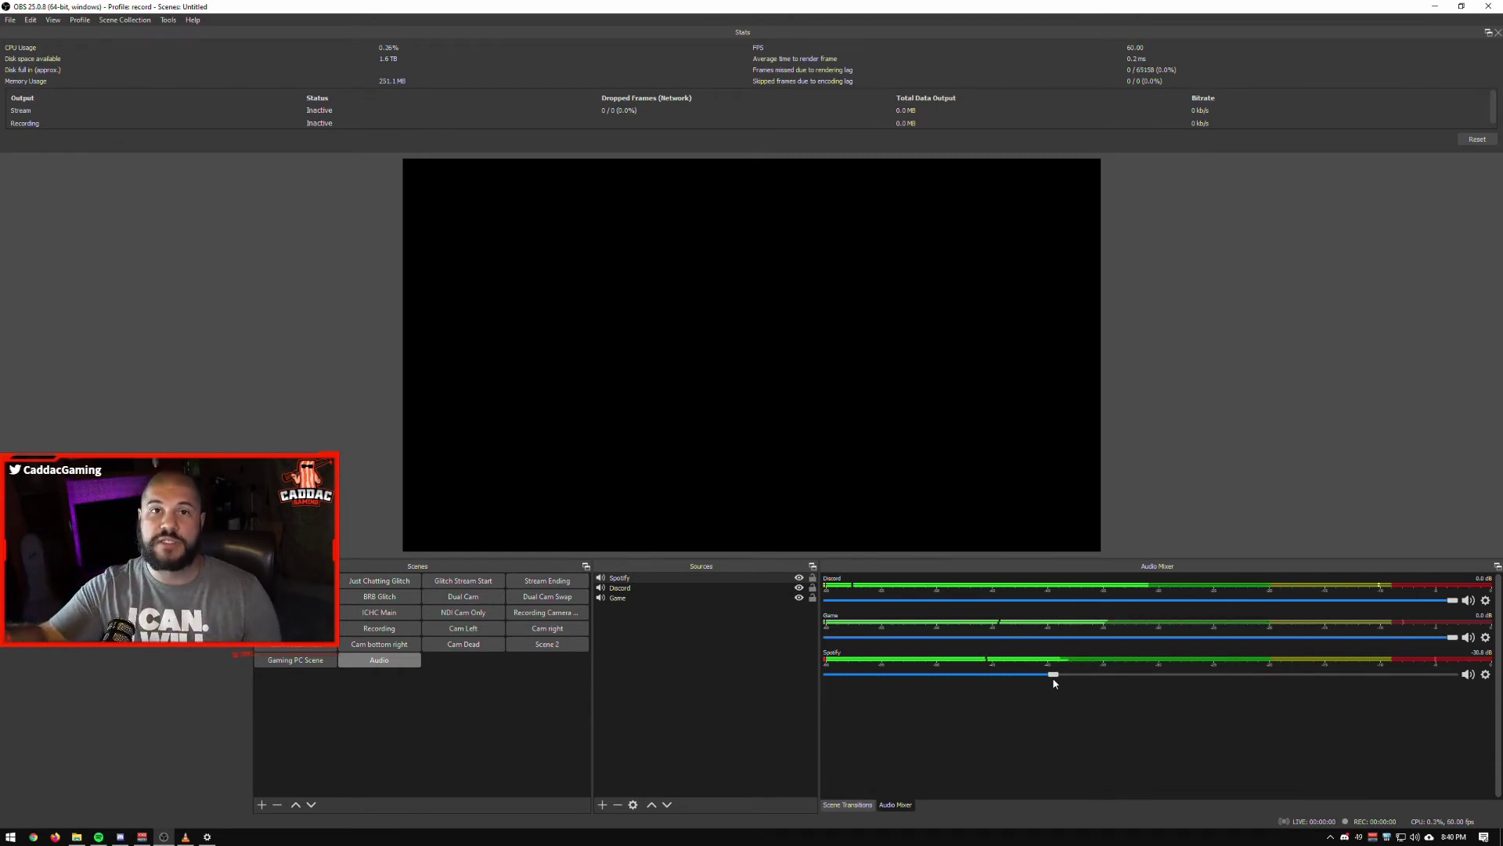
left_click_drag(1053, 674, 996, 675)
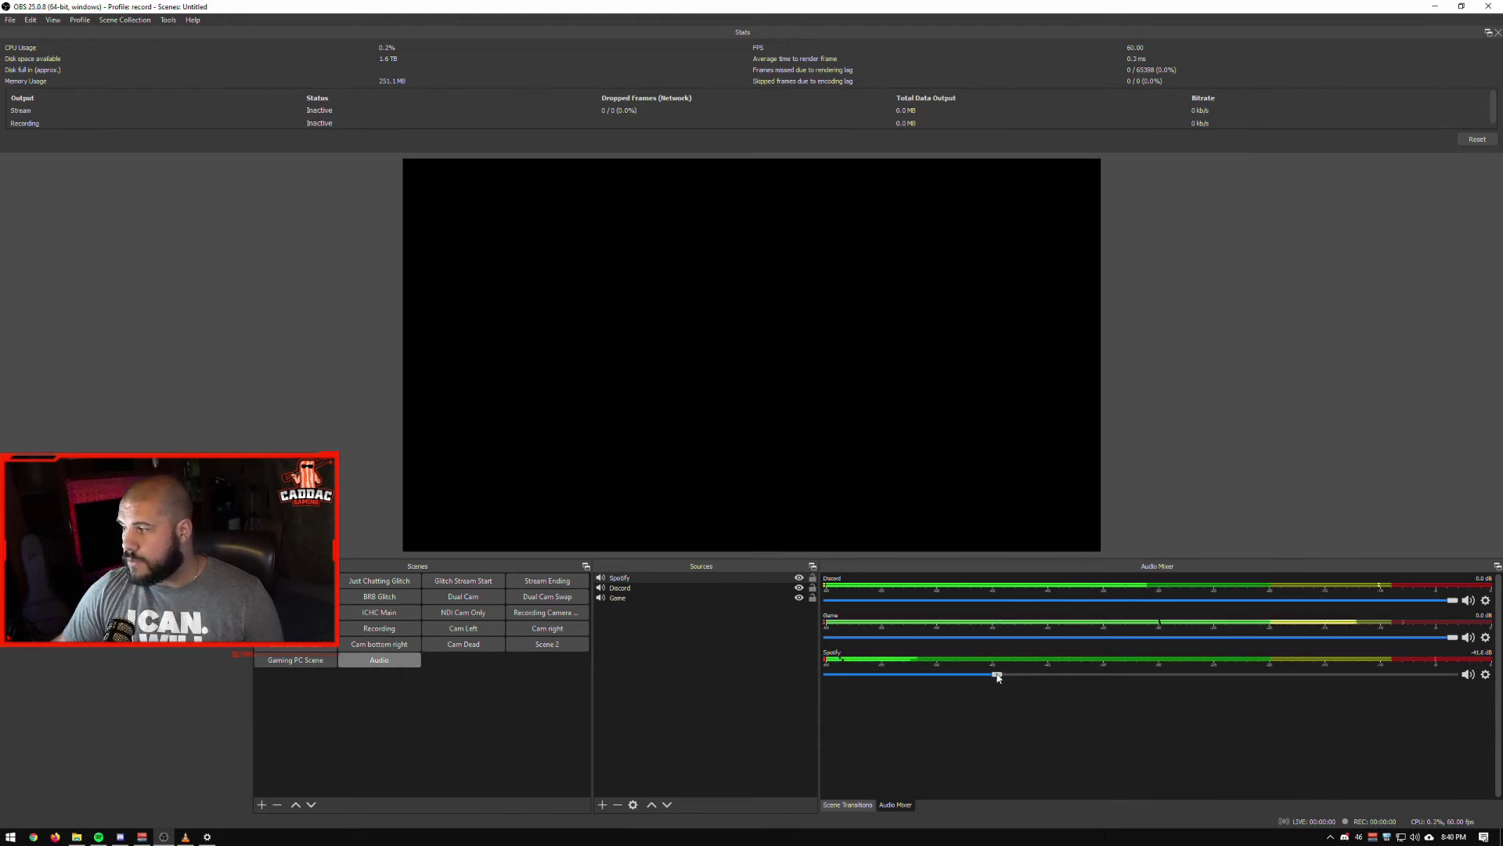
left_click_drag(1454, 638, 1142, 640)
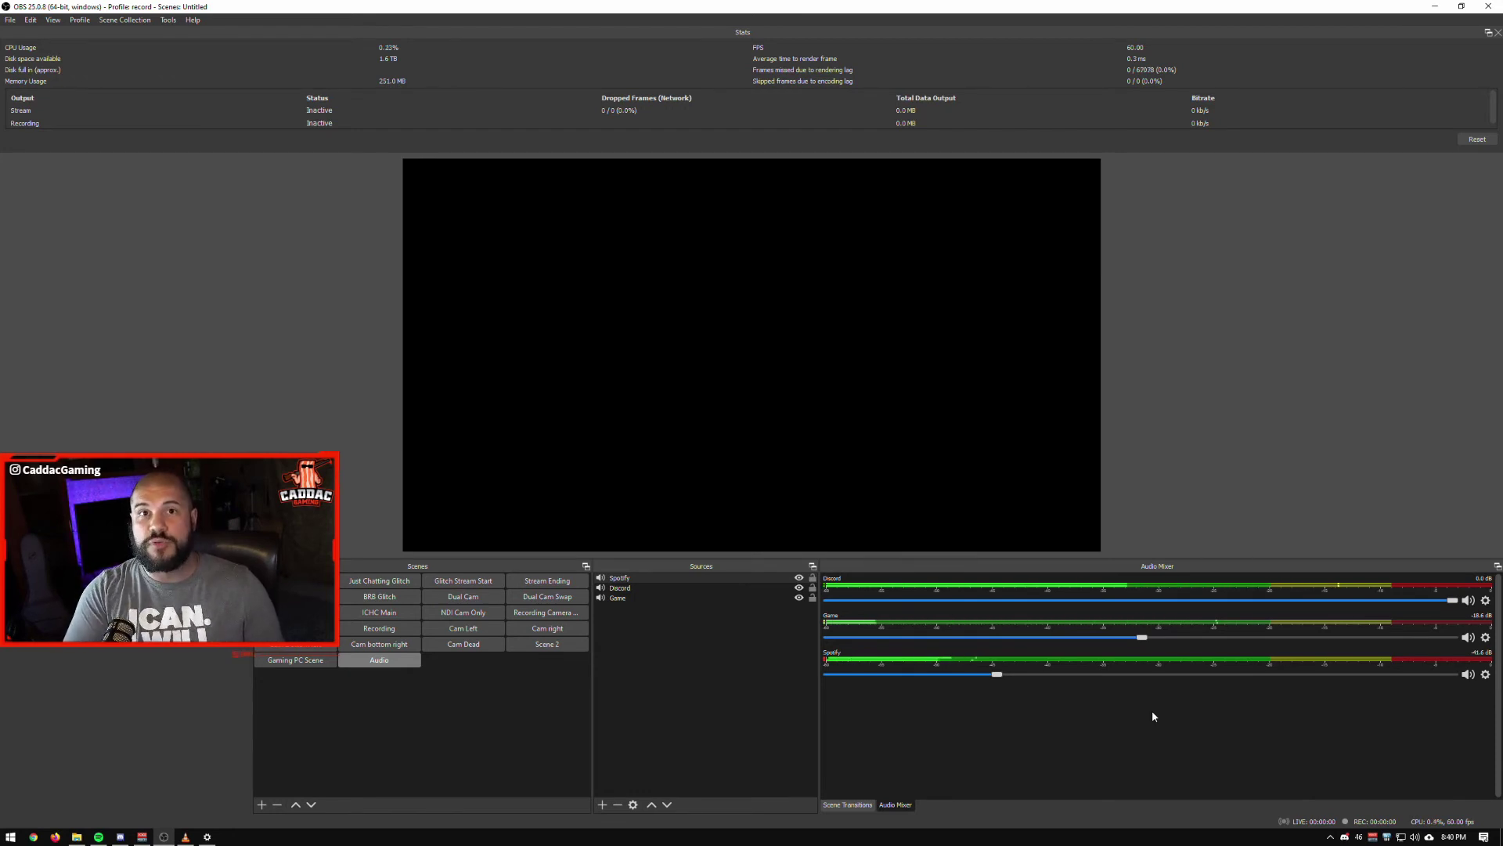
left_click_drag(997, 673, 1453, 673)
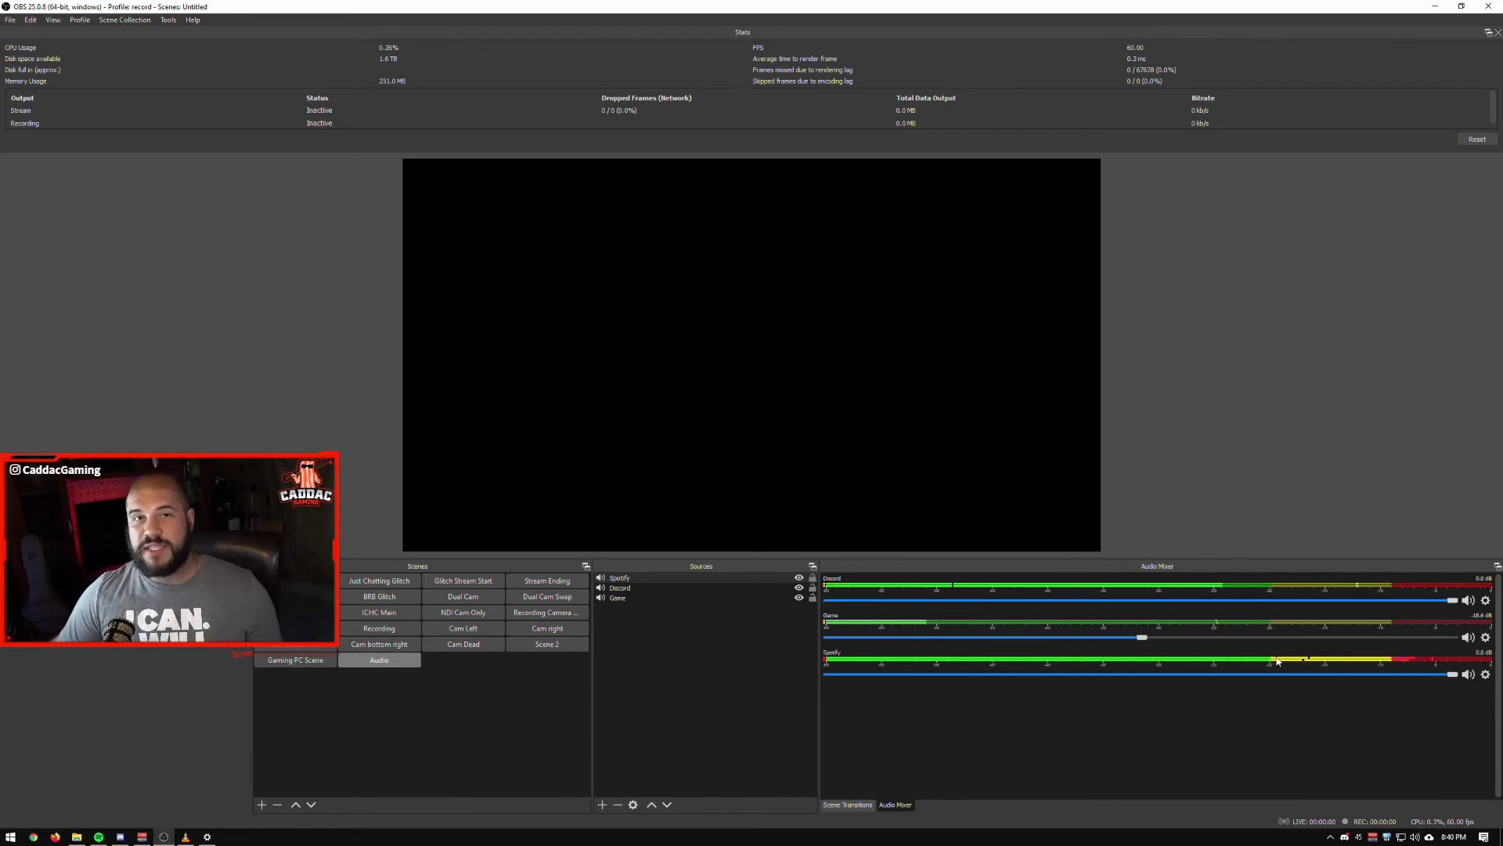
Add an Audio Output Capture source named Spotify Quiet on the VoiceMeeter VAIO3 Input device, and lower its volume to about -20.9 dB
right_click(746, 634)
mouse_move(767, 642)
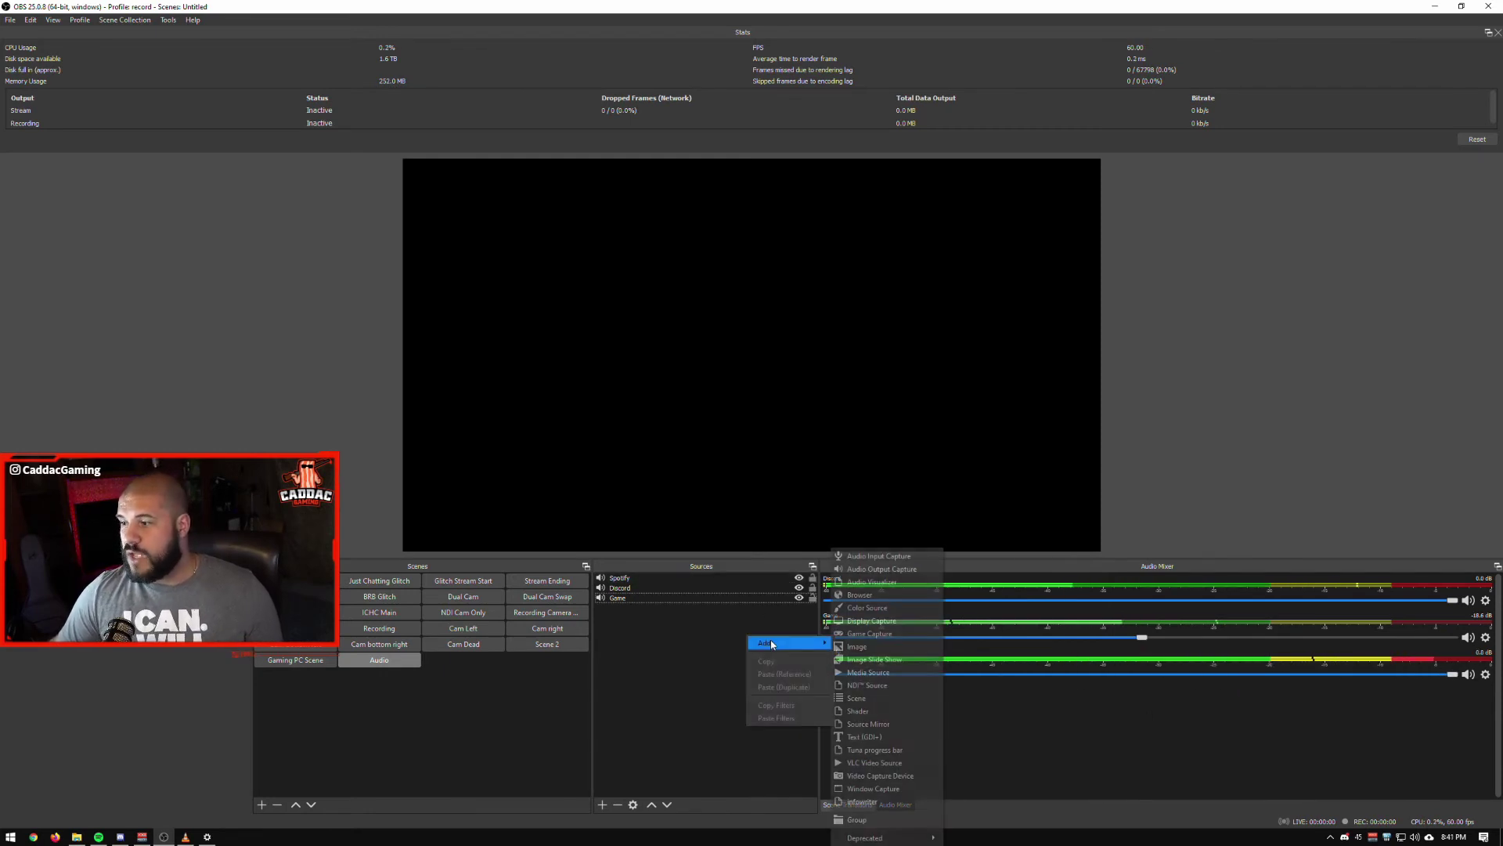
left_click(897, 569)
type("Spot")
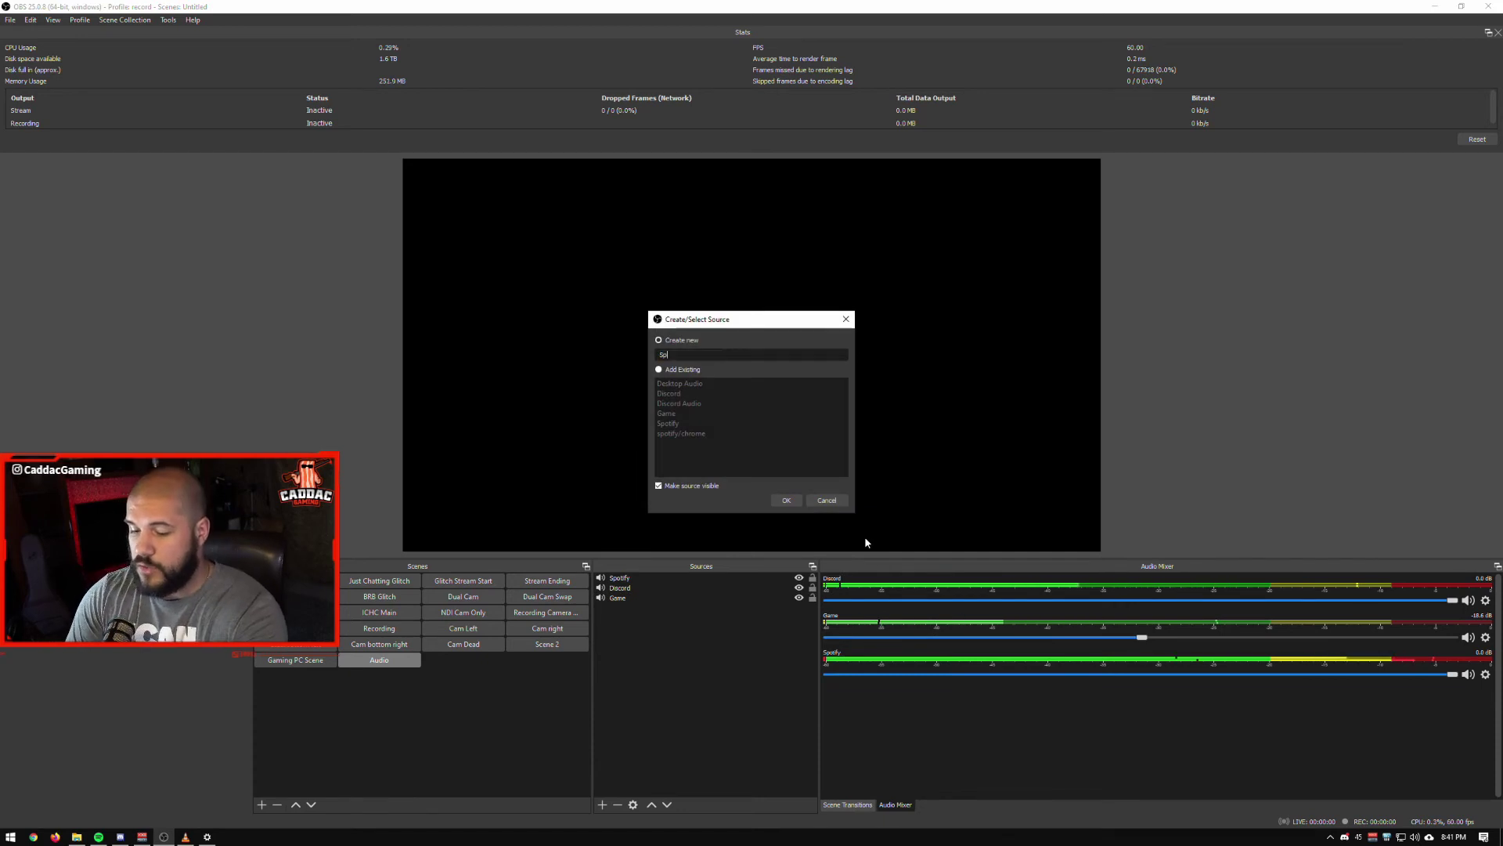
type("ify Quiet")
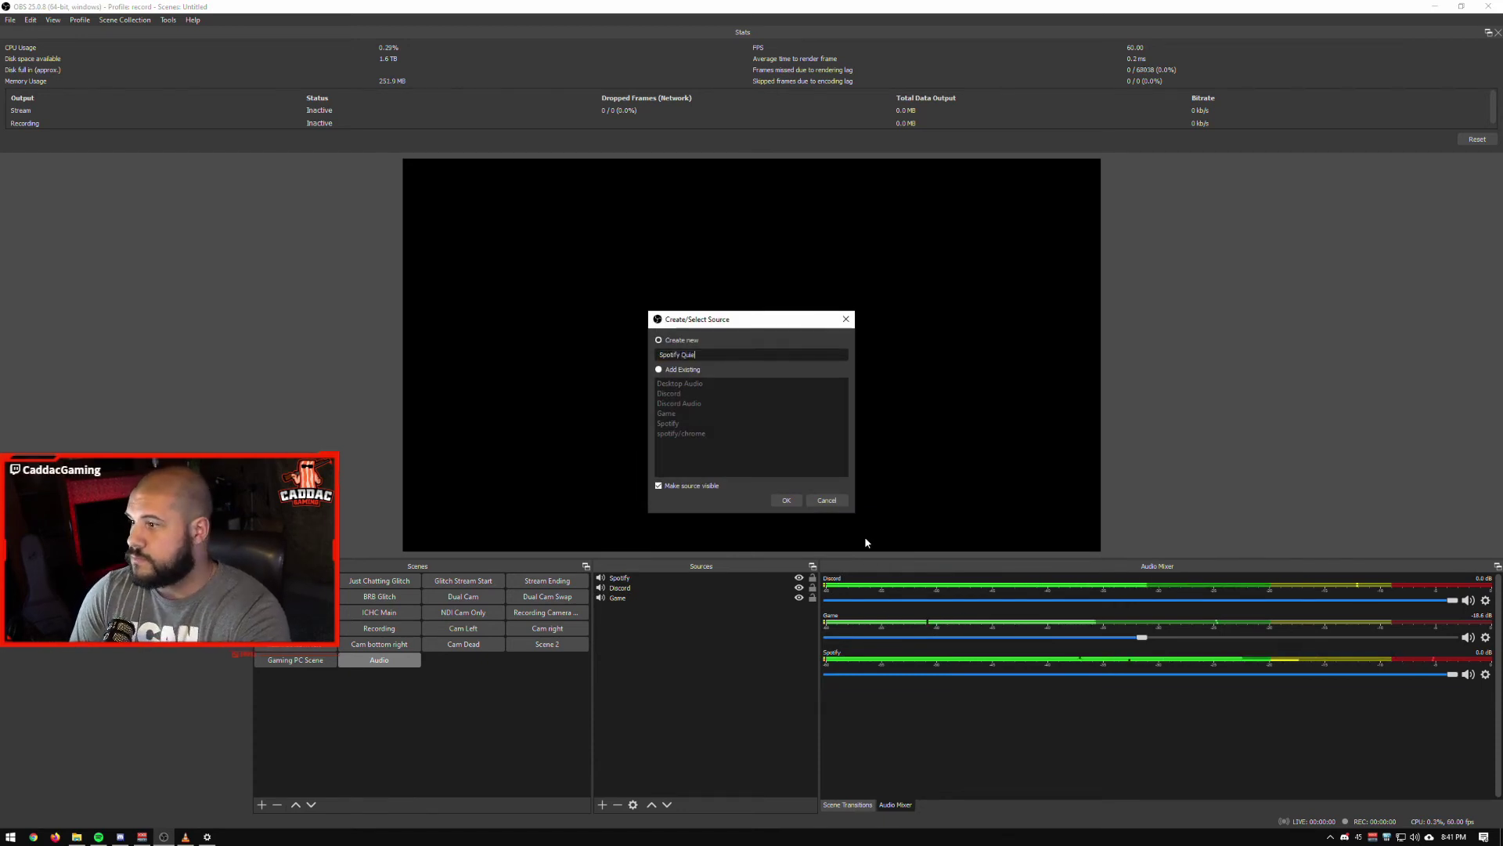
key("Return")
left_click(694, 36)
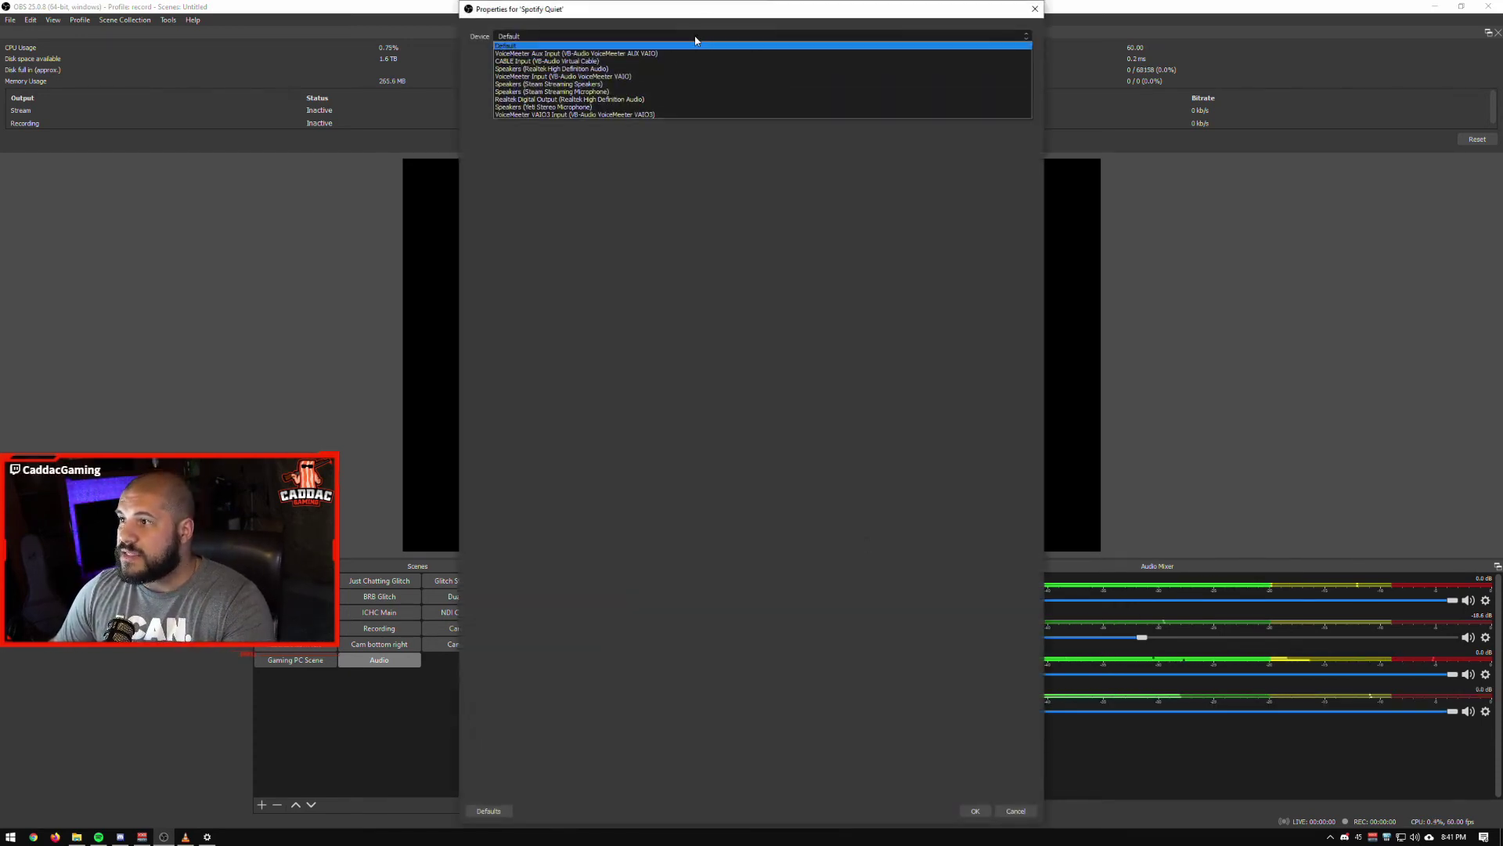
left_click(650, 106)
left_click(975, 811)
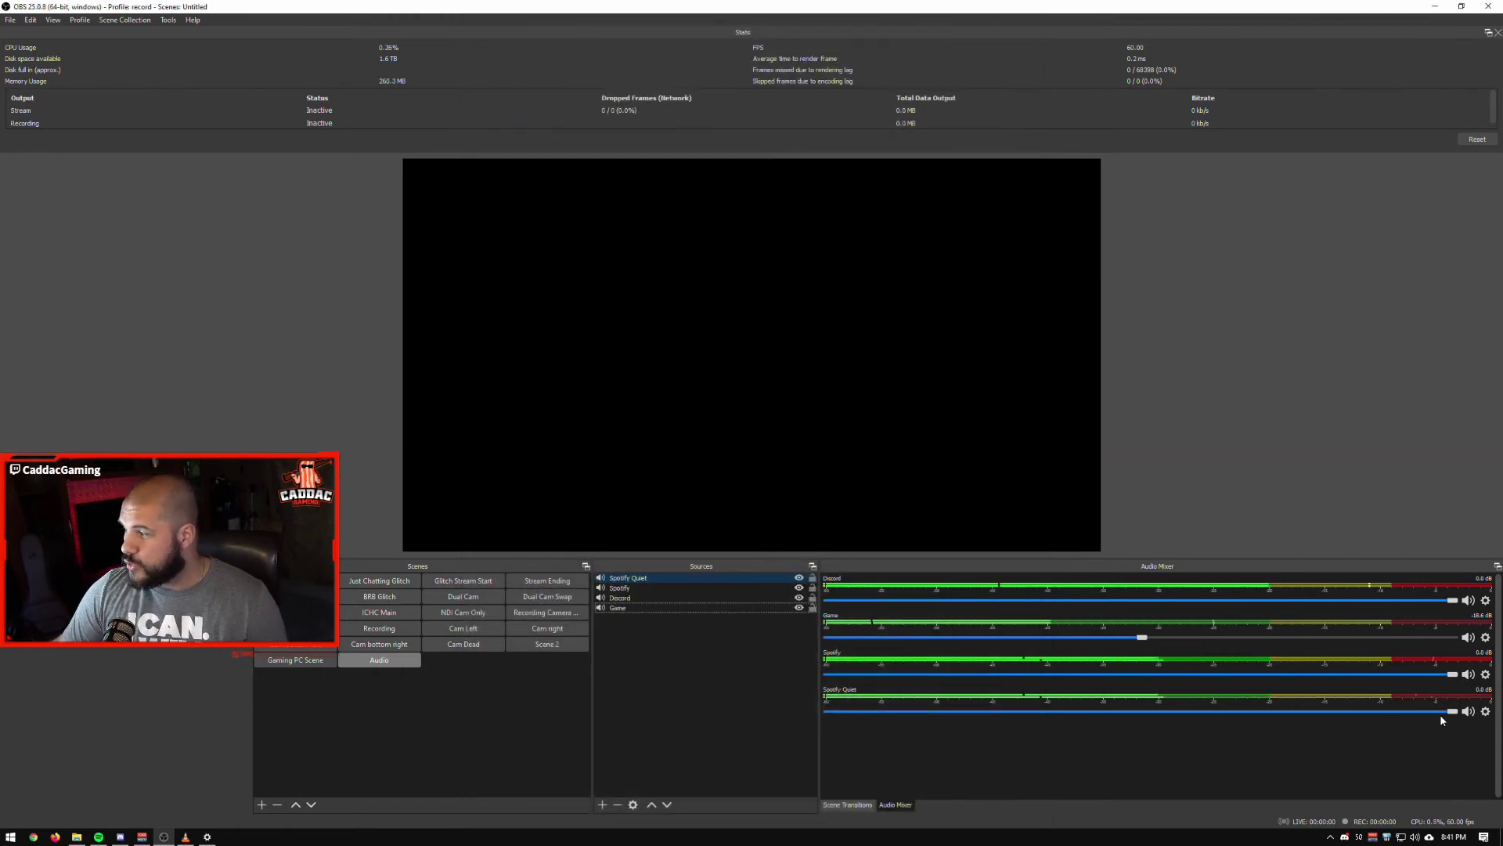
left_click_drag(1450, 713, 936, 712)
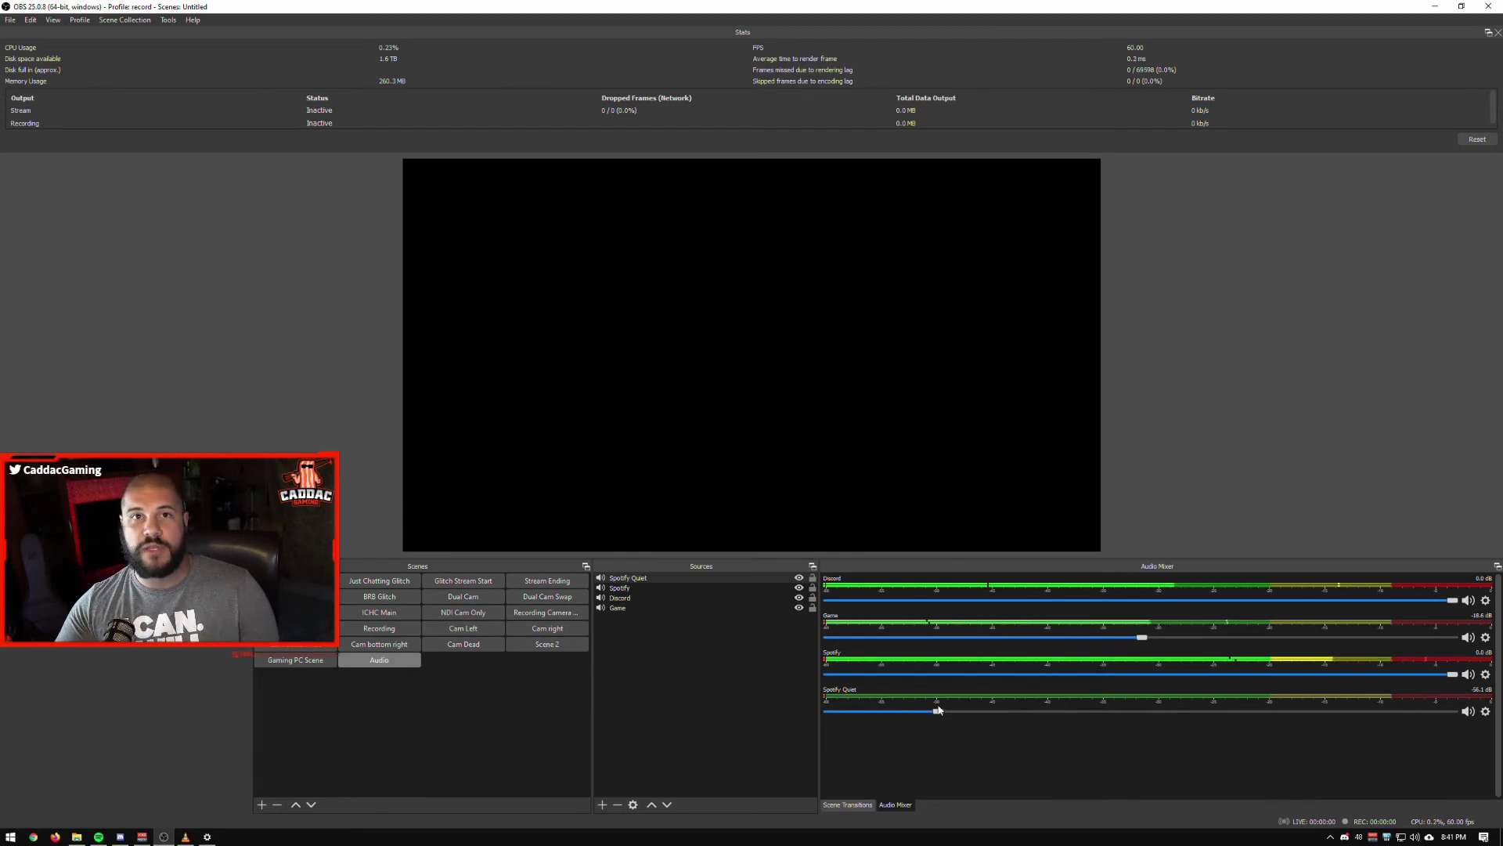
left_click_drag(934, 715, 1122, 714)
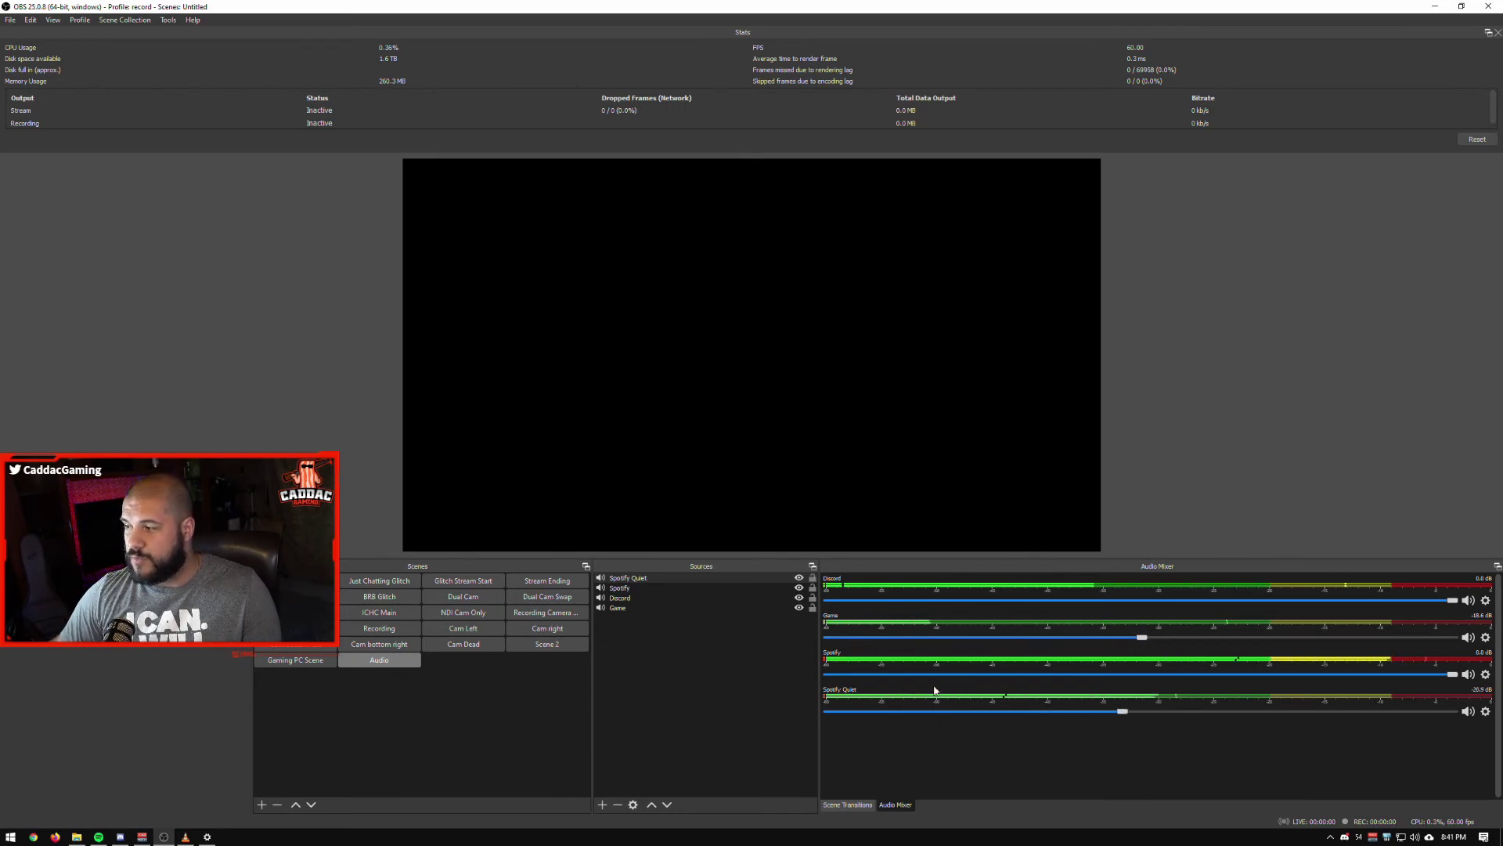